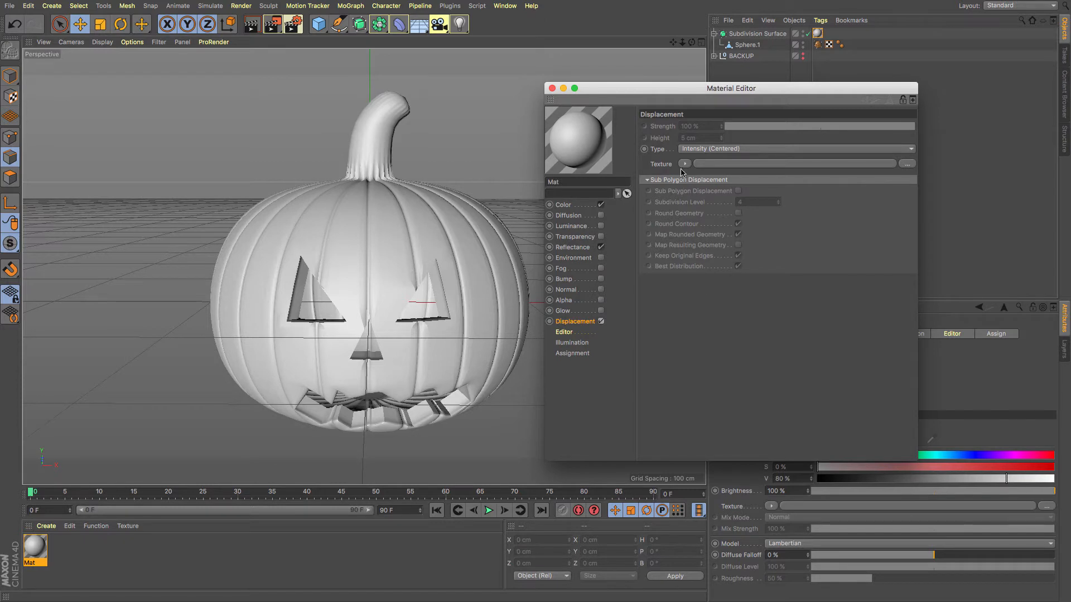
Load a Noise shader as the material's displacement texture and set its global scale to 400%
click(685, 164)
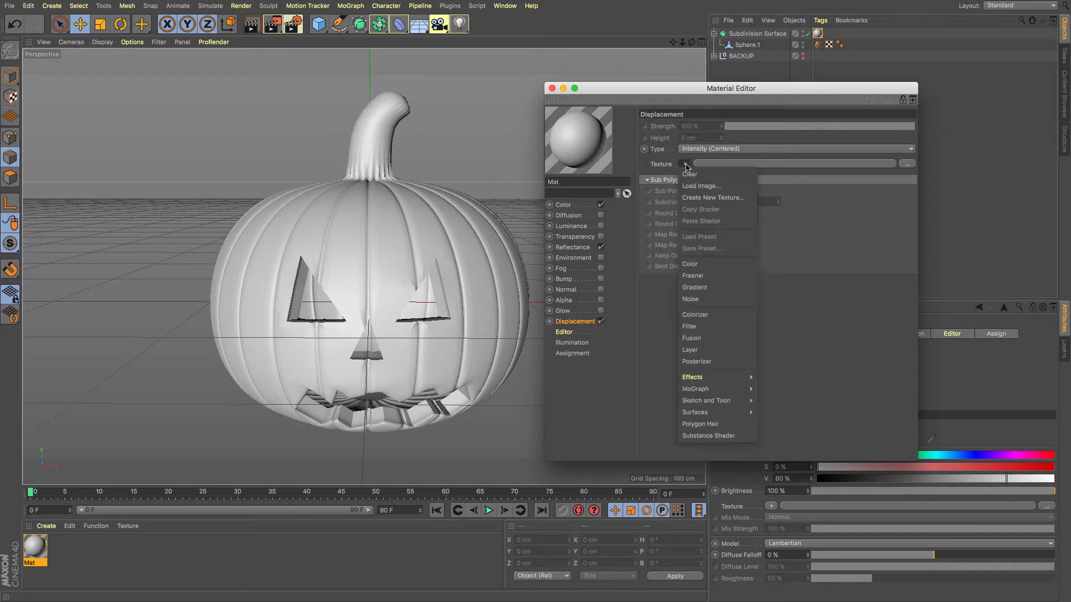
click(723, 300)
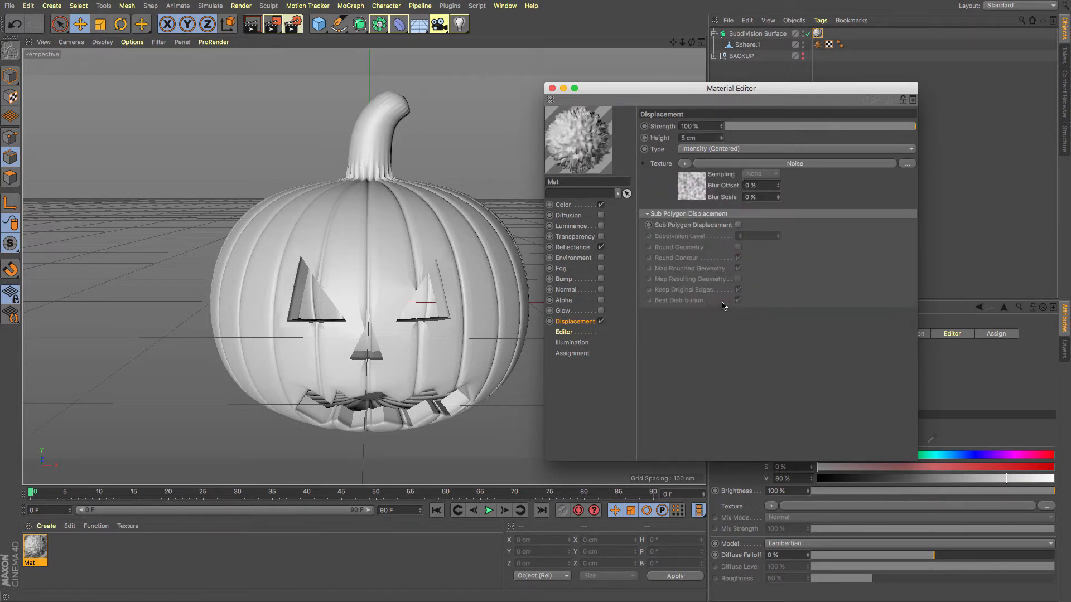
click(700, 190)
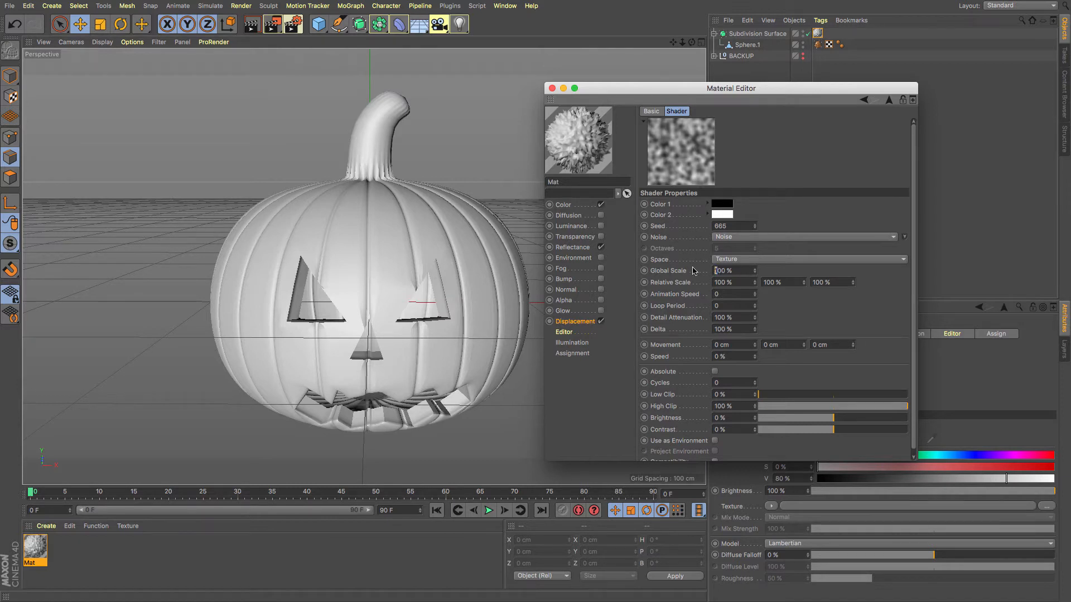
text(4)
key(Tab)
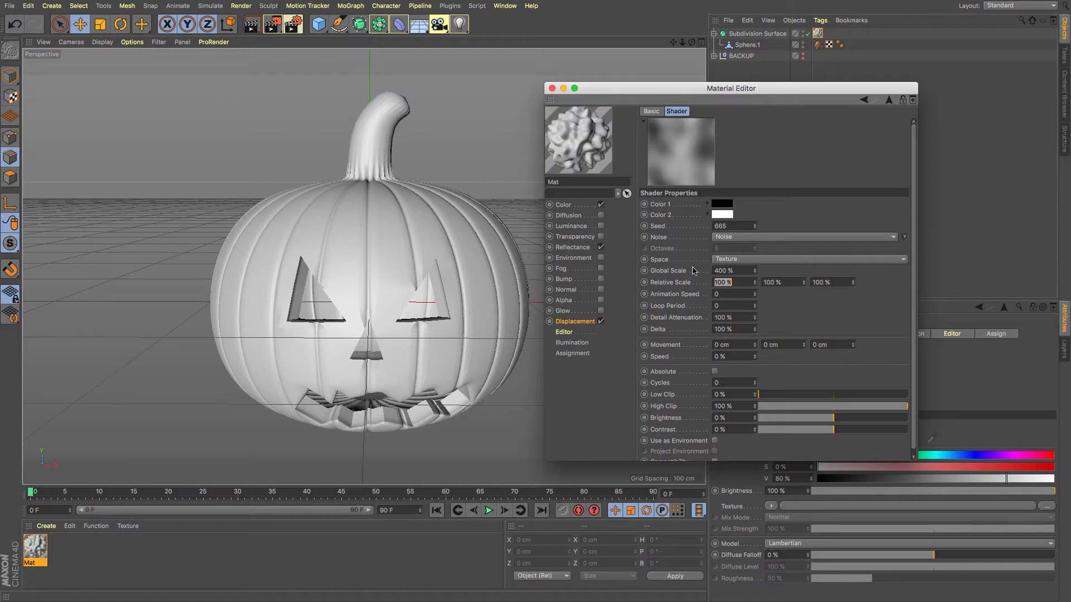
Set the displacement noise's relative scale to 200%, 400% and 200%
text(4)
text(00)
key(Tab)
text(400)
key(Tab)
text(200)
key(Tab)
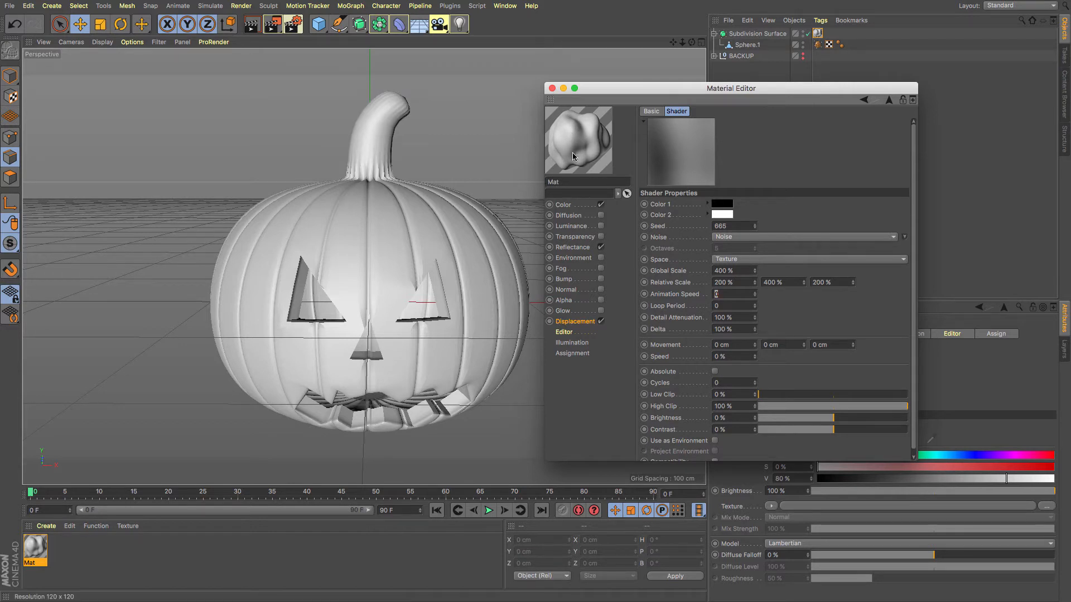
Enable Sub Polygon Displacement for the displacement channel and render the pumpkin in the viewport
click(589, 322)
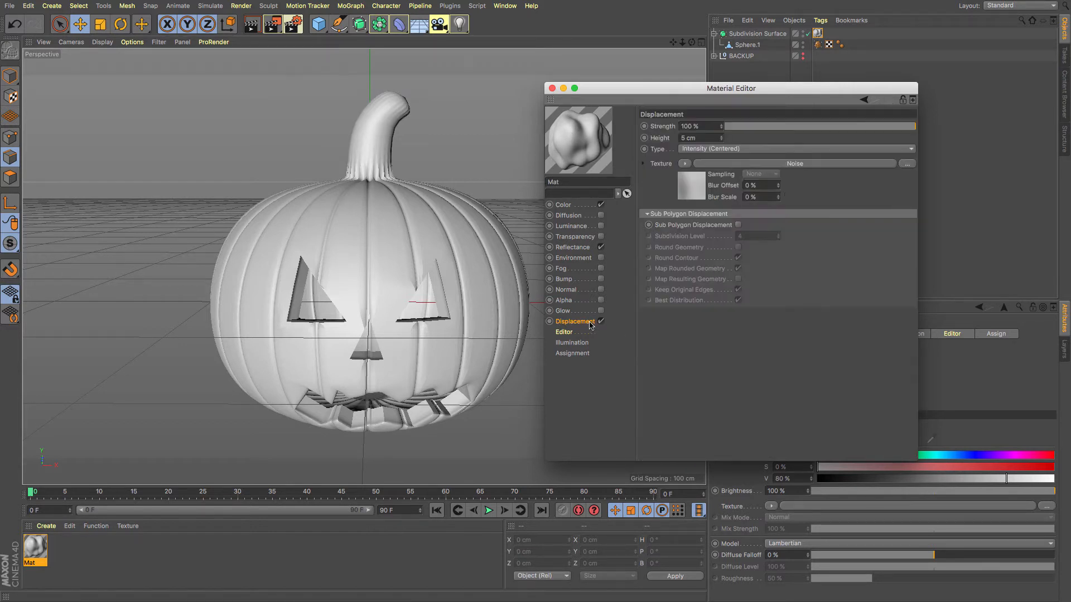
click(739, 226)
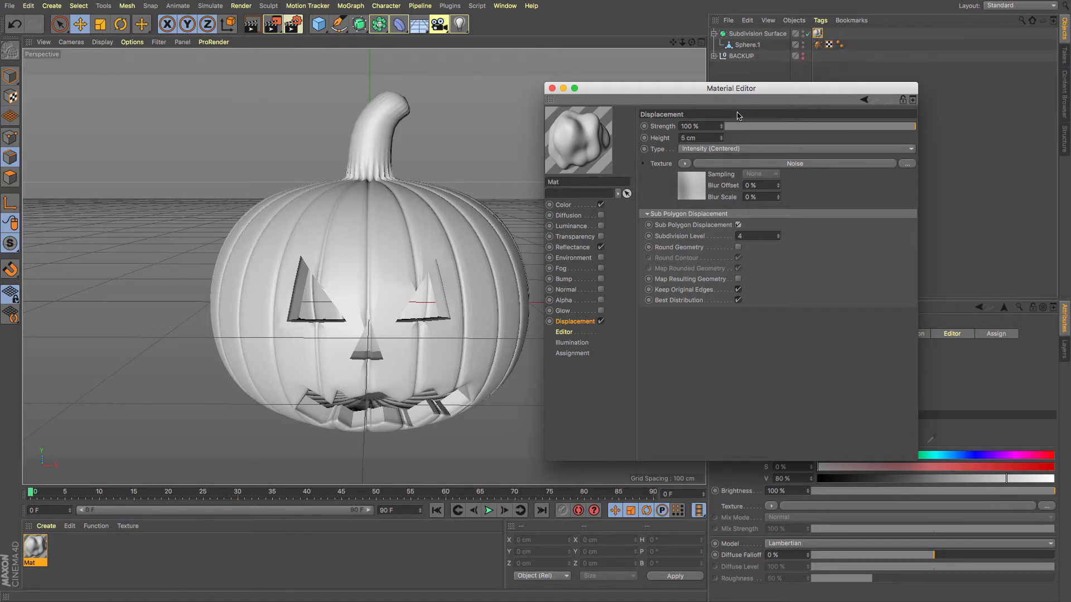
click(250, 29)
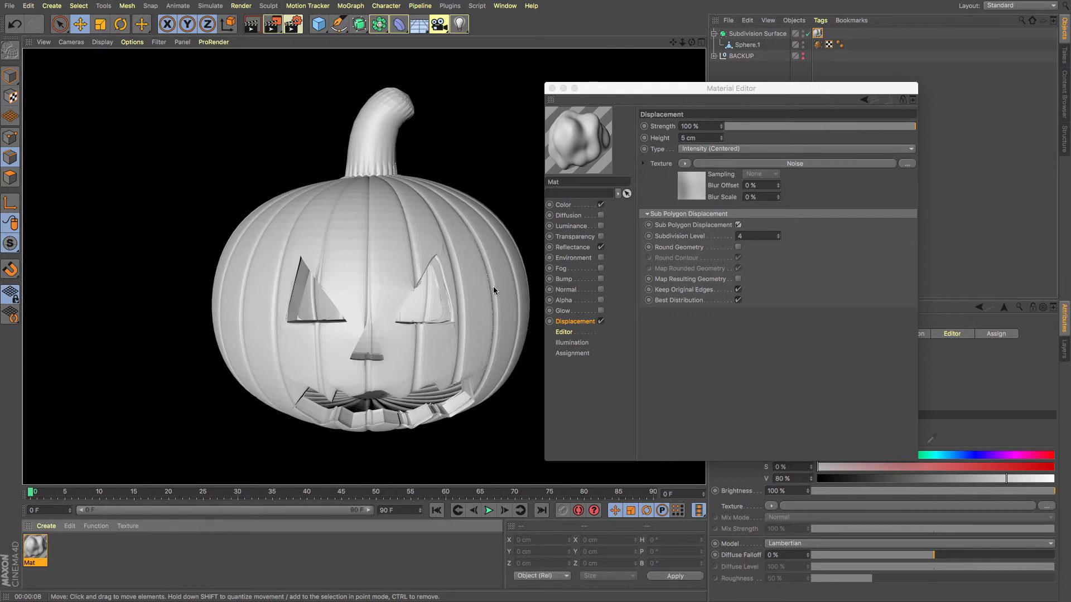
Enable Round Geometry for the displacement, check it in a viewport render, and set the displacement height to 1 cm
click(739, 248)
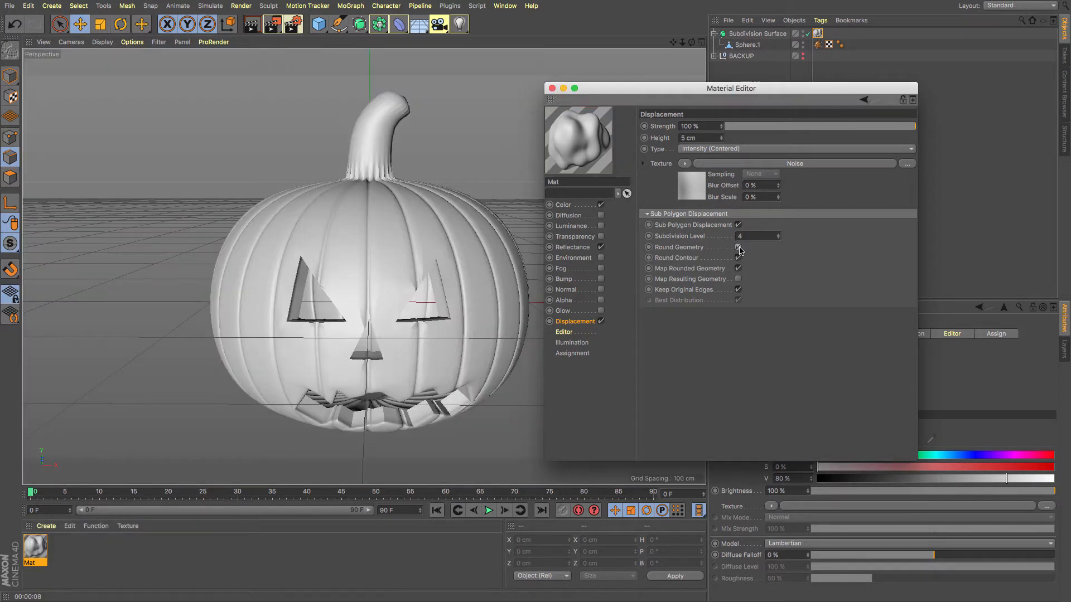
click(259, 27)
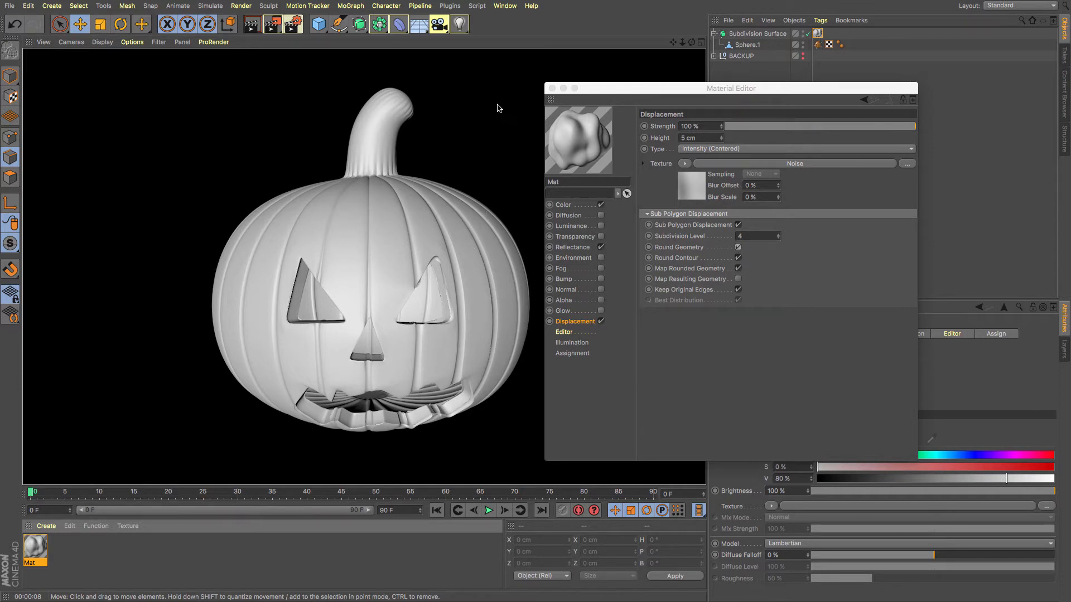
click(503, 190)
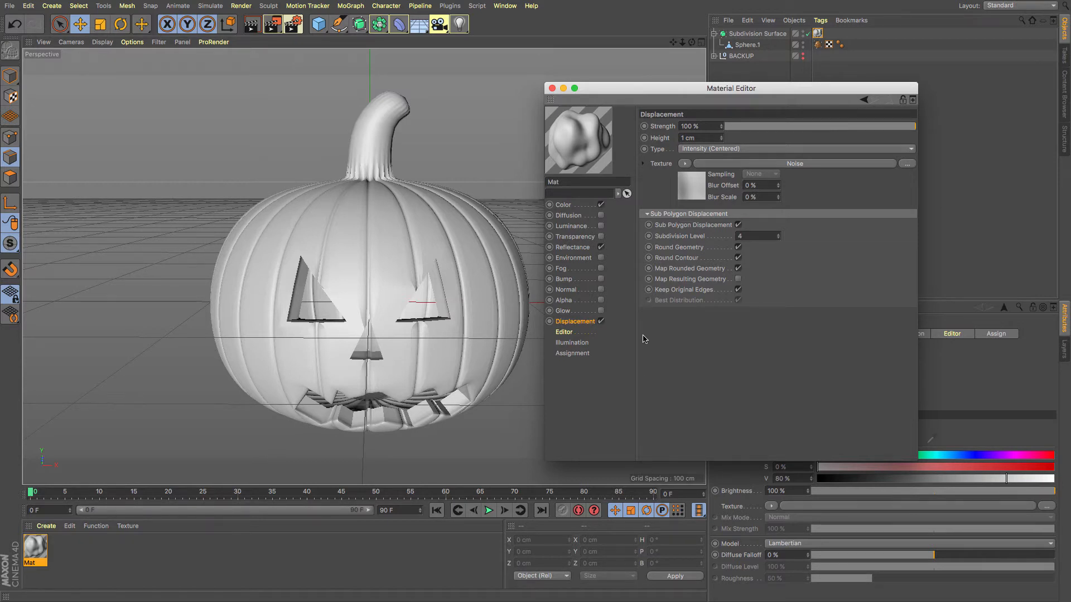
Enable the material's Bump channel and load a Noise shader as its texture
click(580, 279)
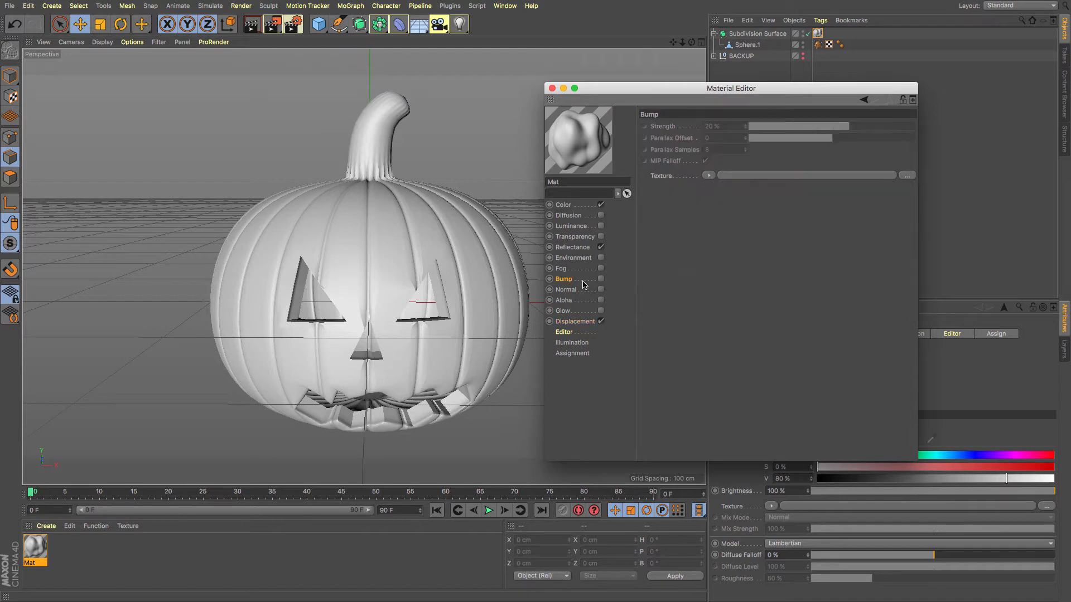
click(601, 278)
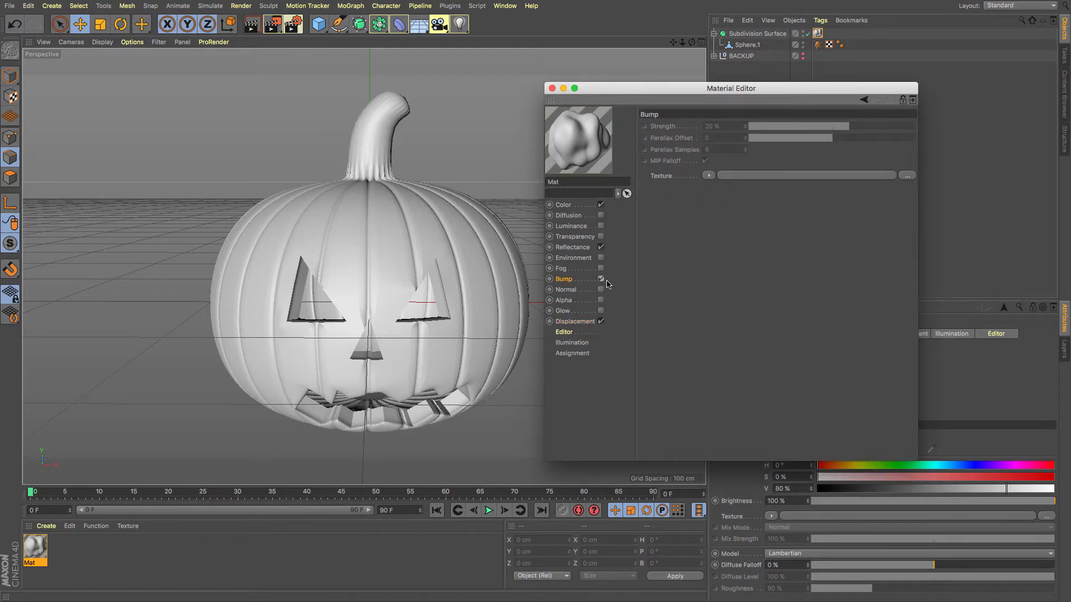
click(708, 177)
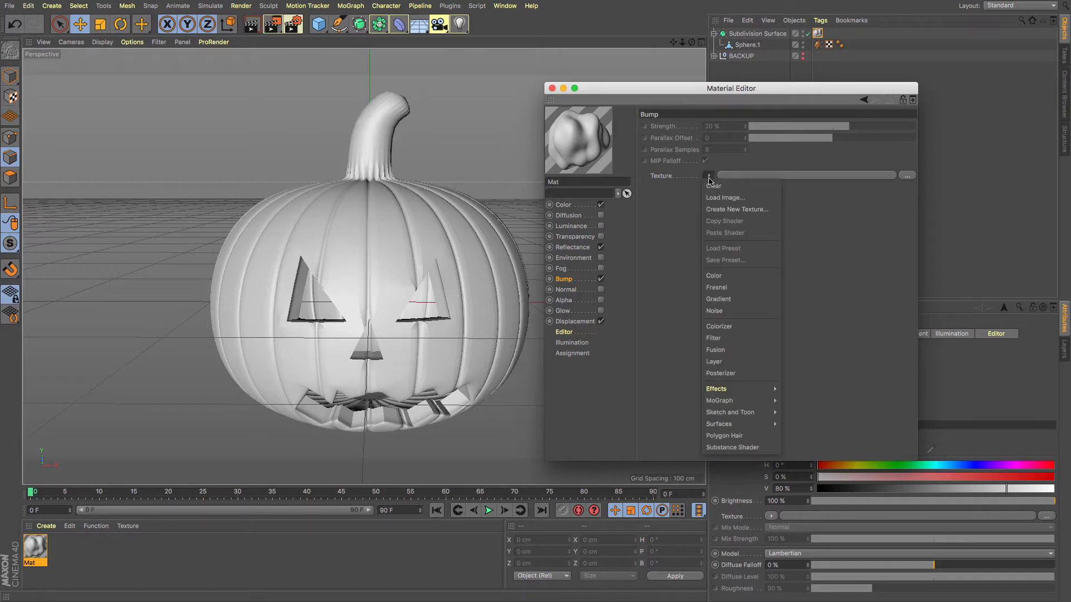
click(715, 311)
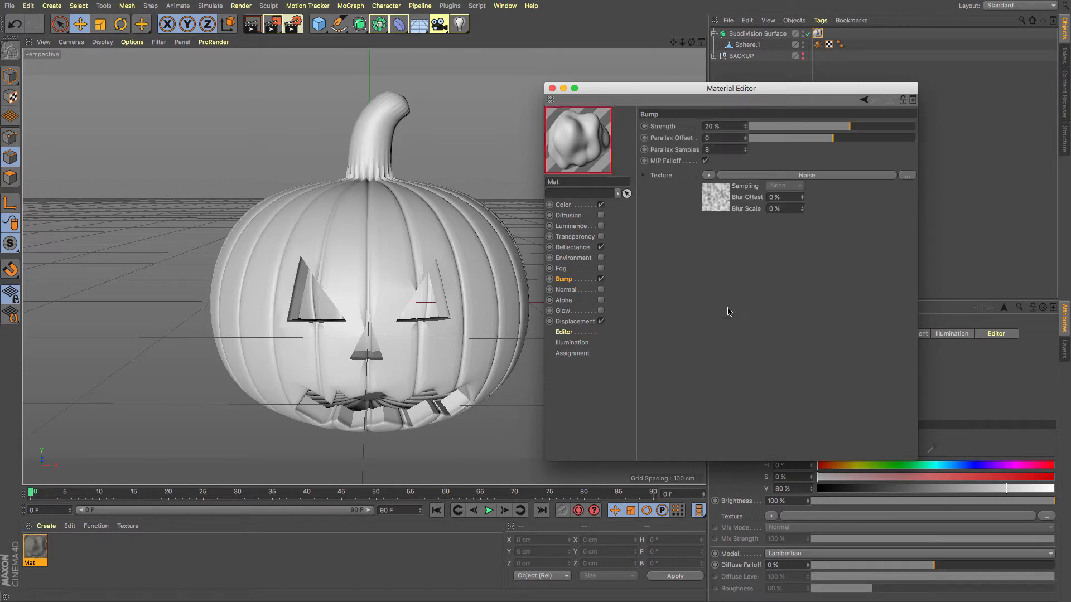
Open the bump channel's Noise shader settings and change the noise type to Hama
click(720, 208)
click(722, 210)
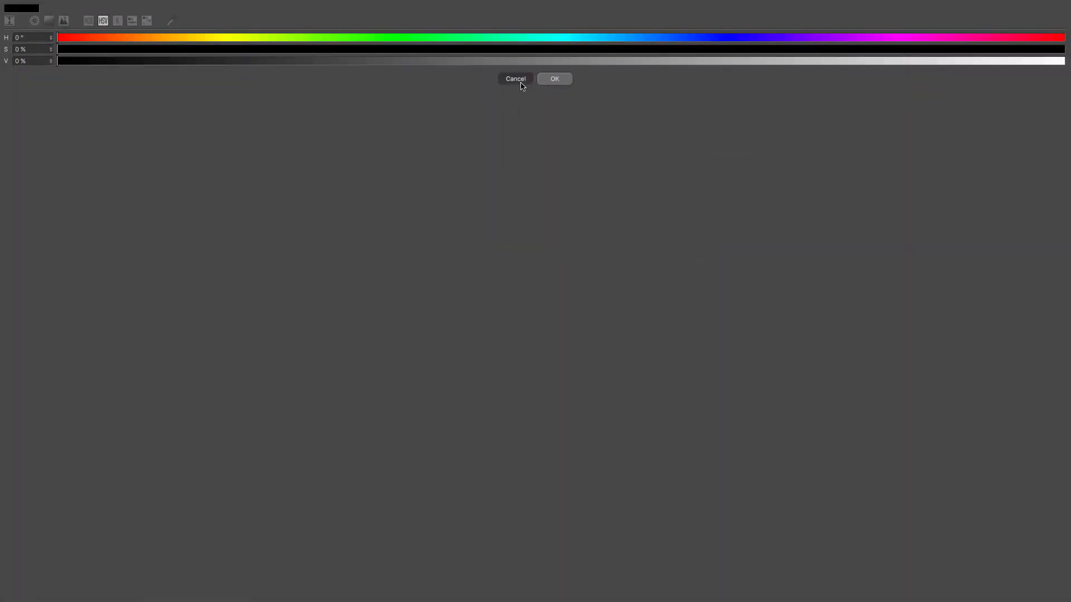
click(519, 80)
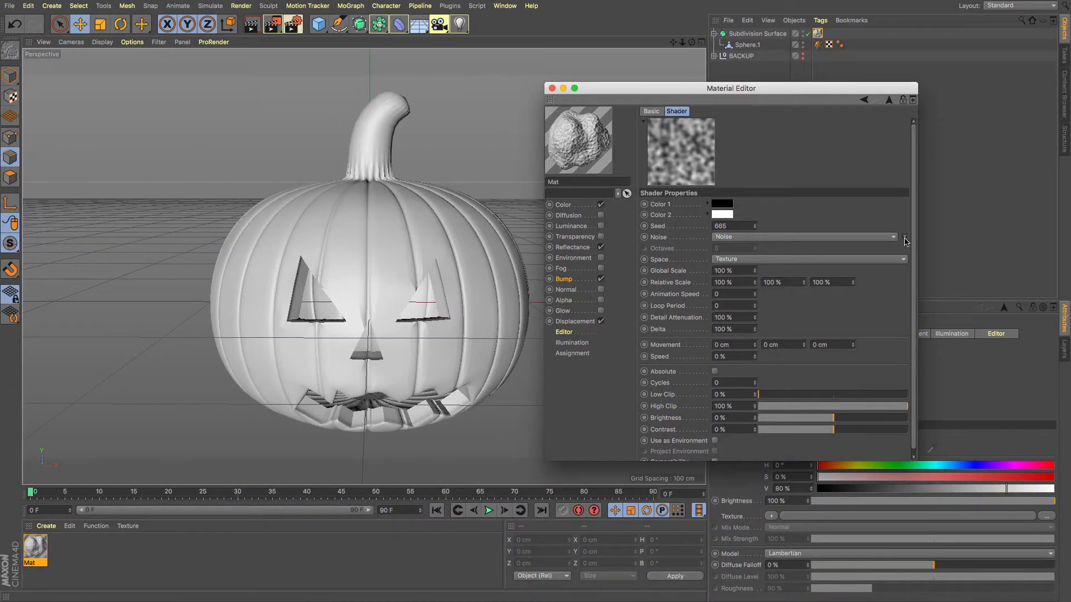
click(905, 240)
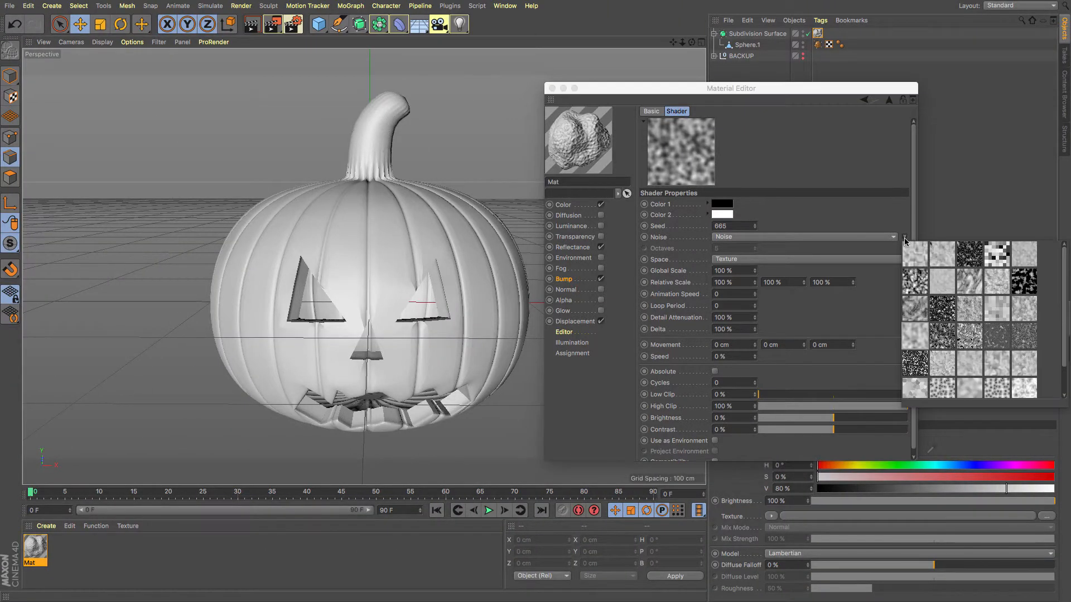
click(942, 310)
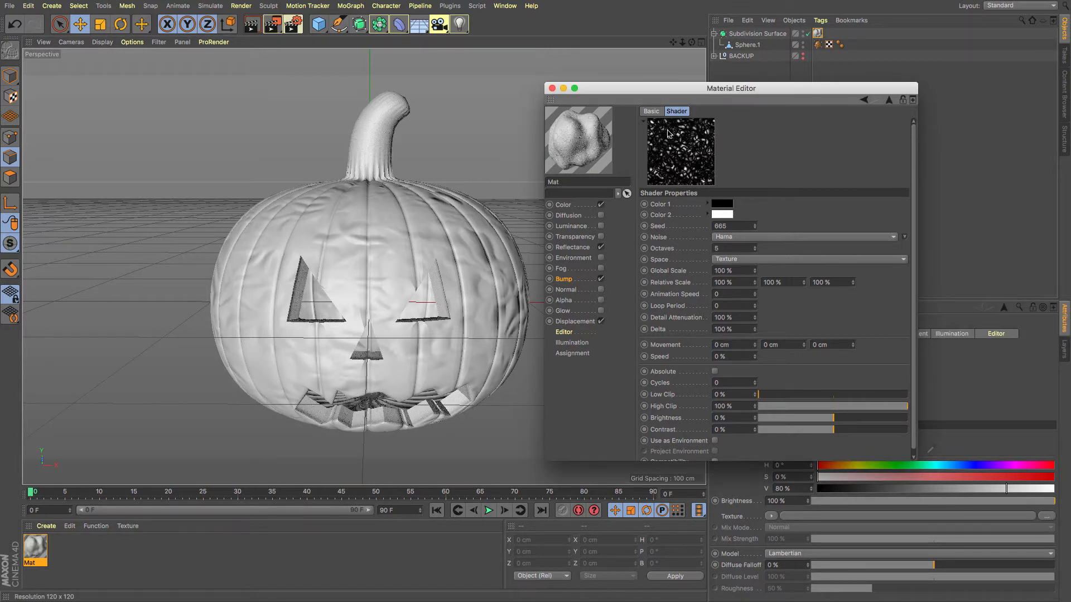
Invert the bump noise colours by making Color 1 white and Color 2 black
click(728, 213)
click(1056, 59)
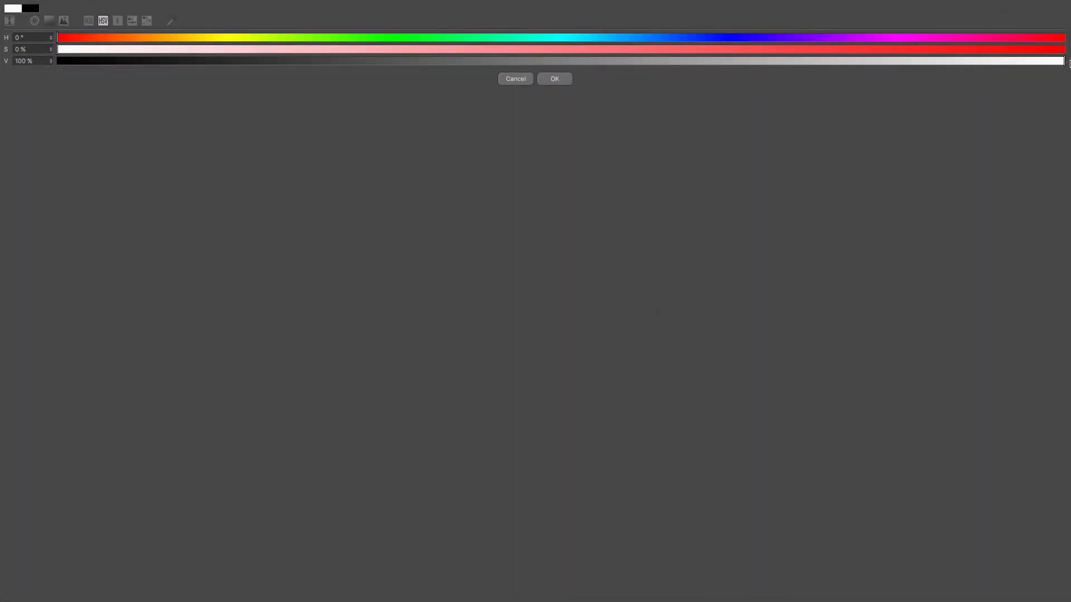
click(555, 78)
click(722, 217)
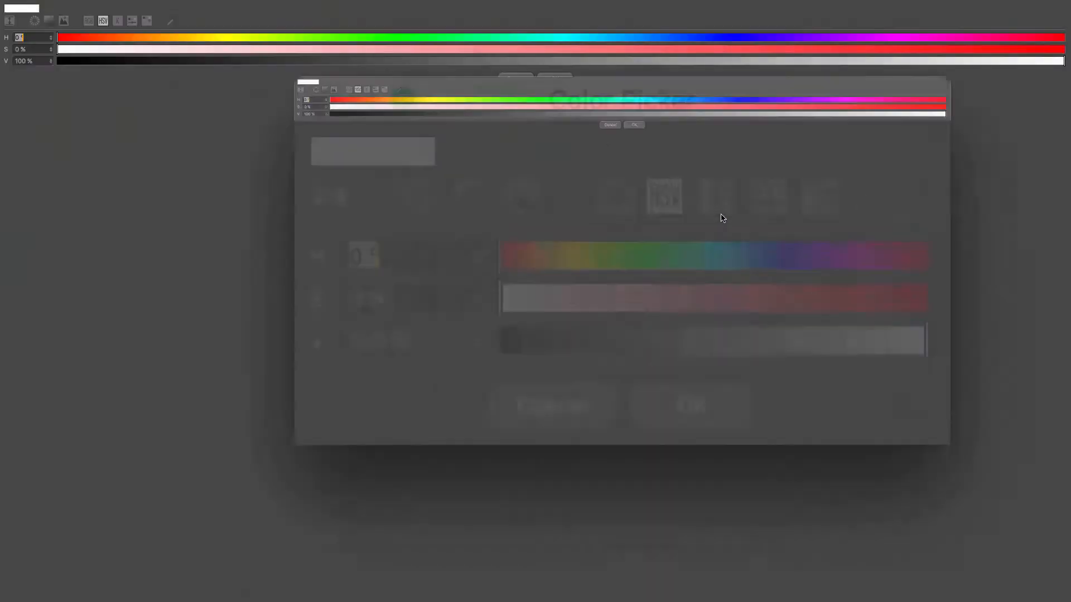
drag(258, 60, 1, 86)
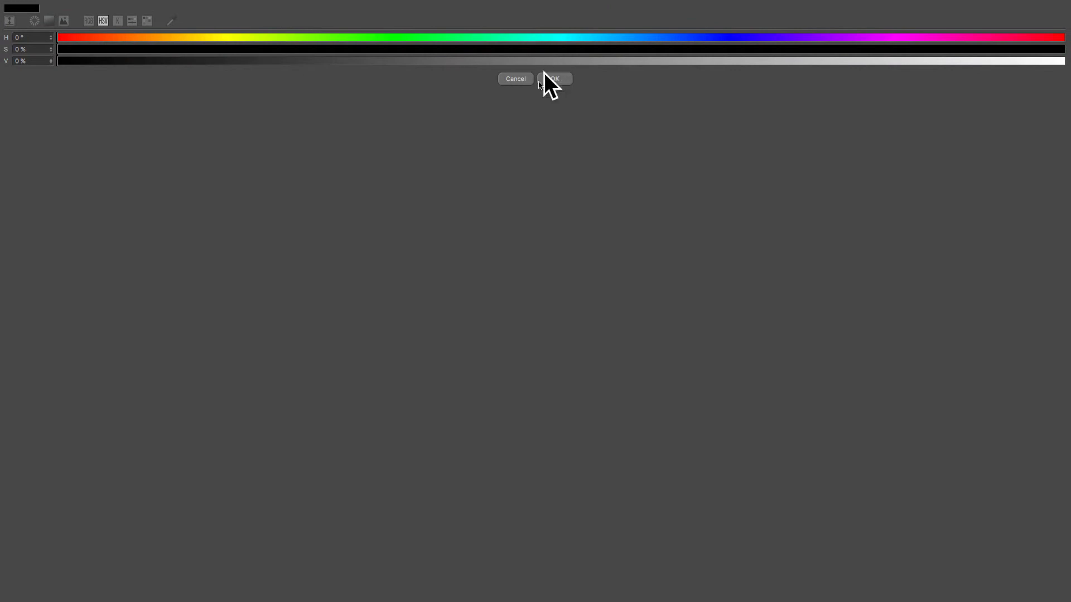
click(552, 79)
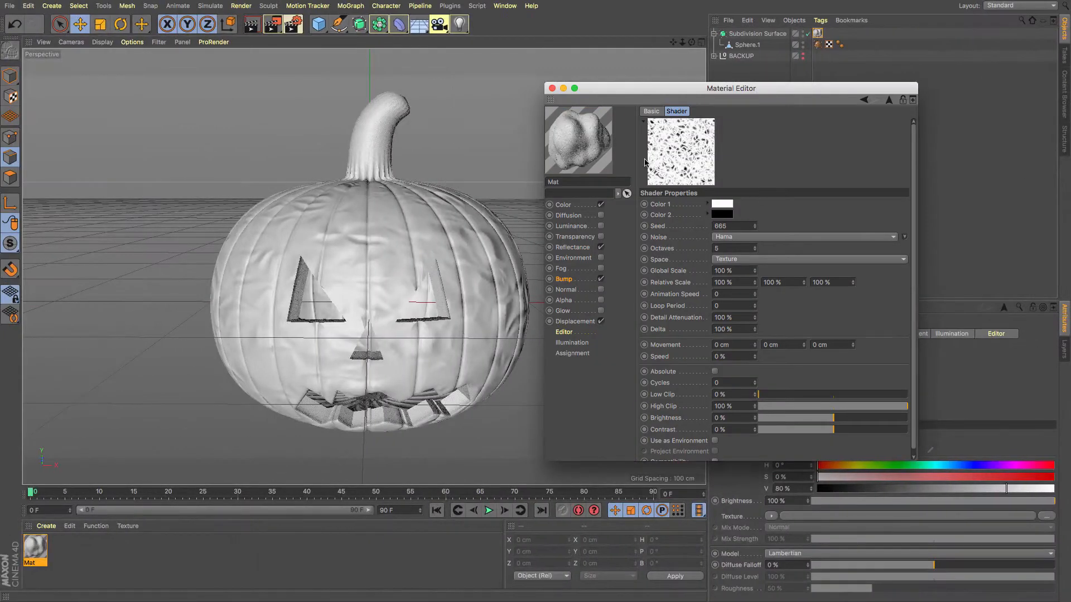
Close the Material Editor and set the projection of the Subdivision Surface's texture tag to Spherical
click(682, 94)
drag(683, 93, 795, 114)
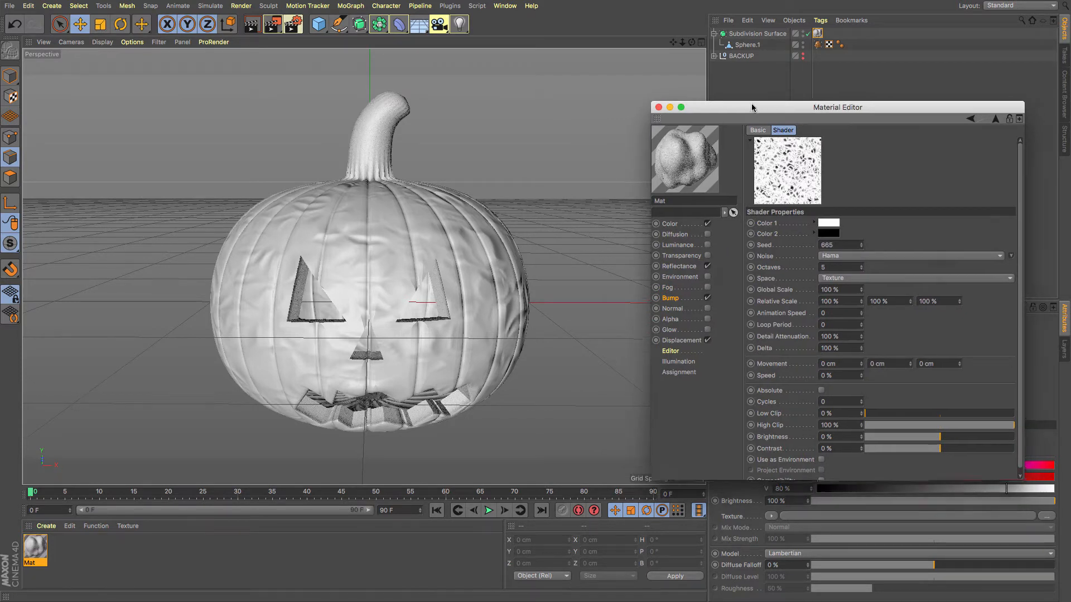
drag(751, 103, 718, 88)
click(631, 95)
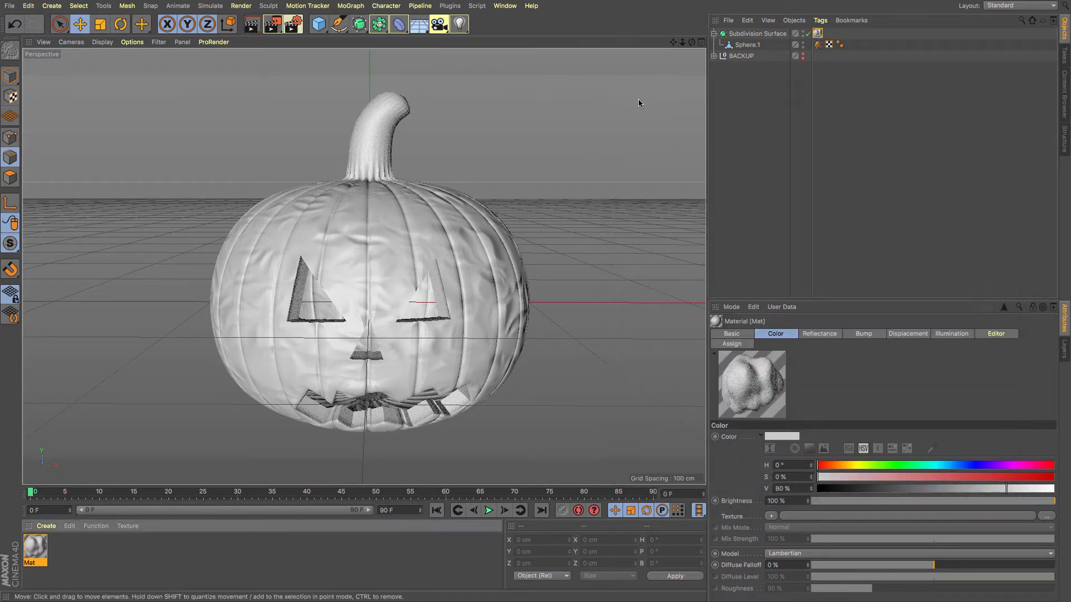
click(819, 35)
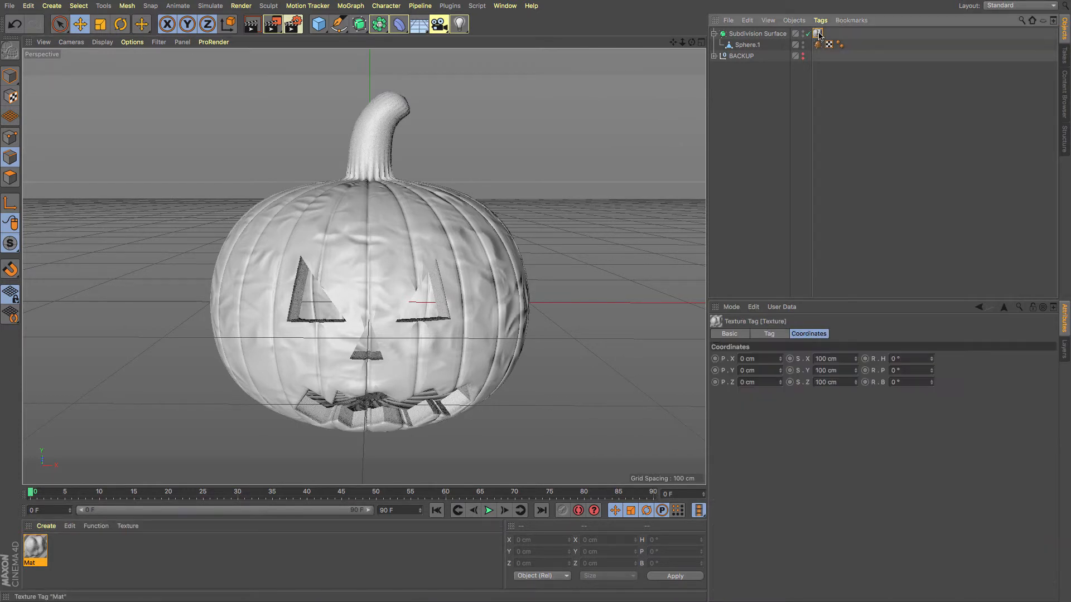
click(771, 334)
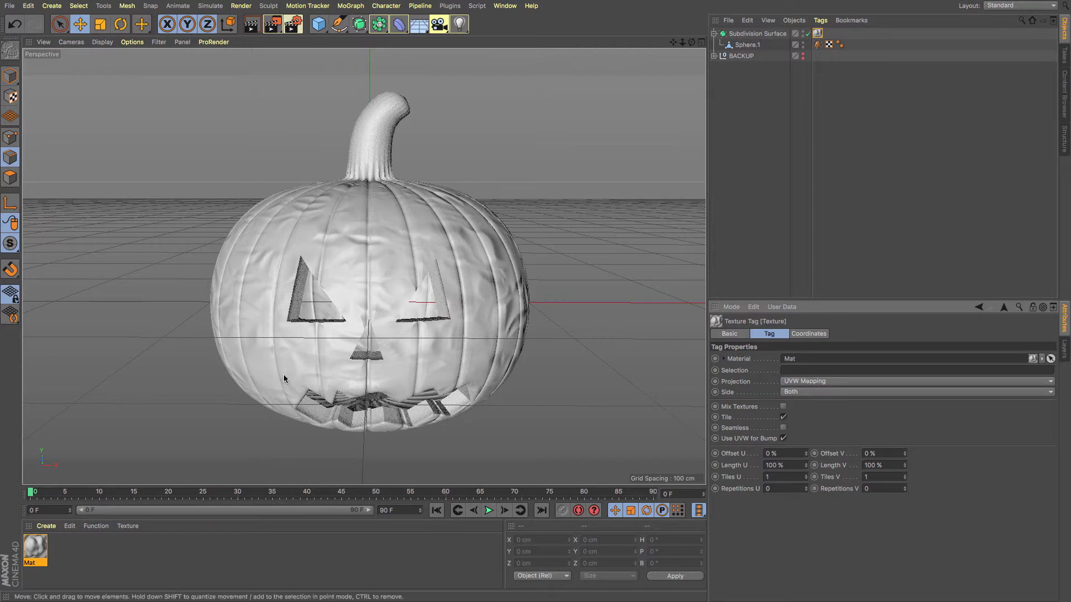
click(802, 383)
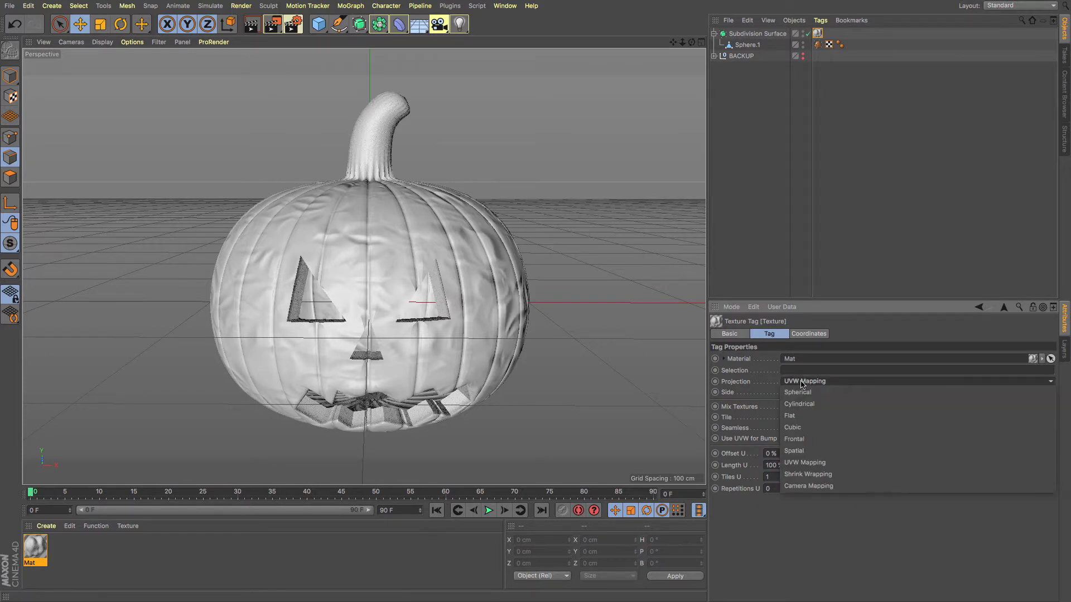
click(815, 393)
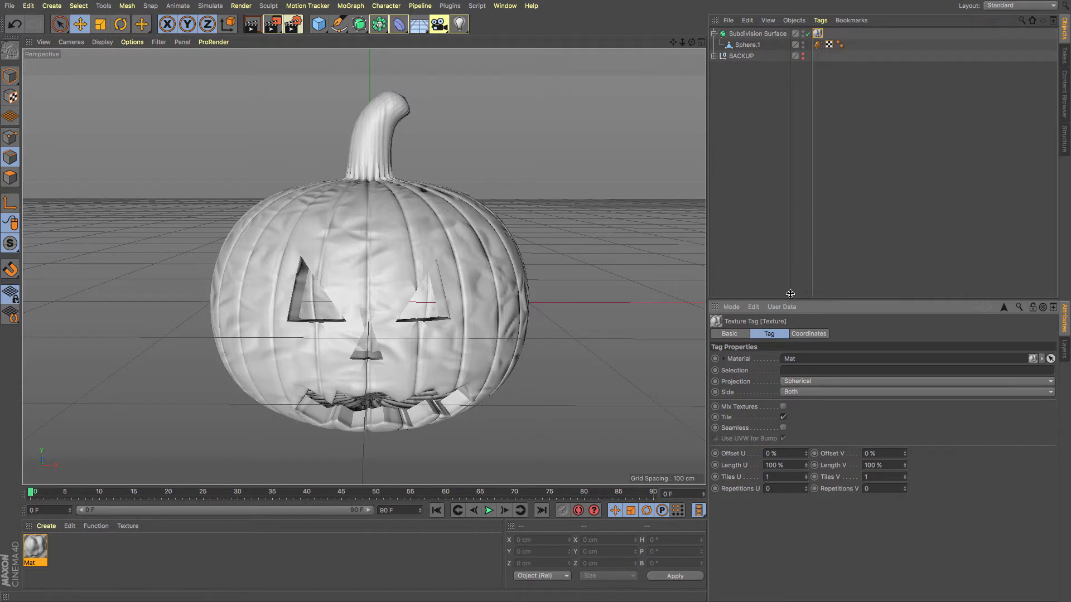
Try scaling the texture tag to 10 cm on the X, Y and Z axes
click(815, 335)
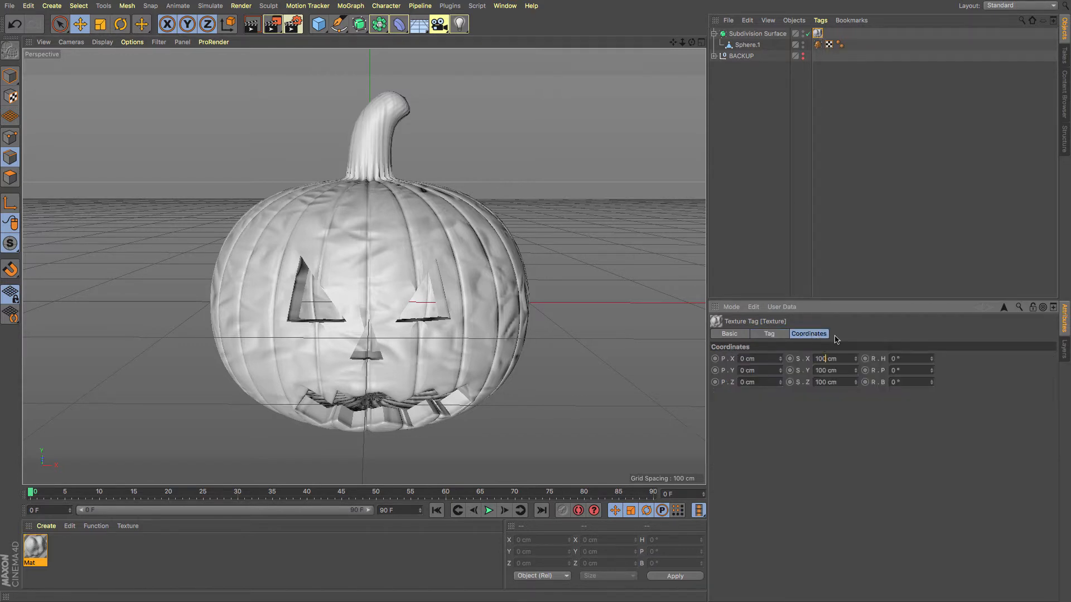
key(BackSpace)
key(Tab)
text(10)
key(Tab)
text(10)
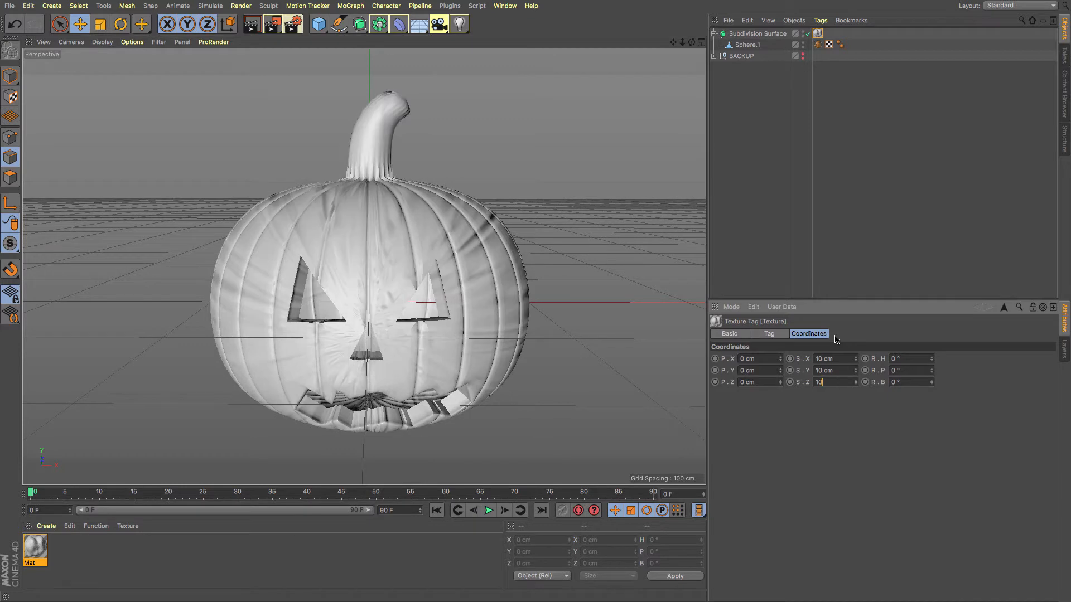
key(Return)
click(757, 180)
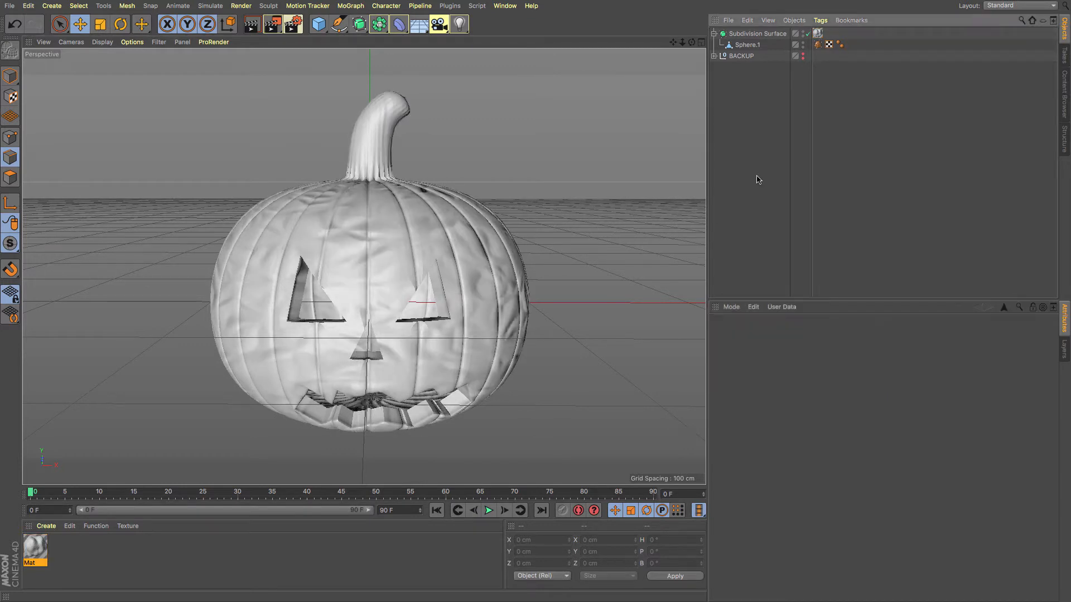
Set the texture tag's Length U and Length V to 5% and inspect the bump detail up close
click(818, 34)
click(770, 335)
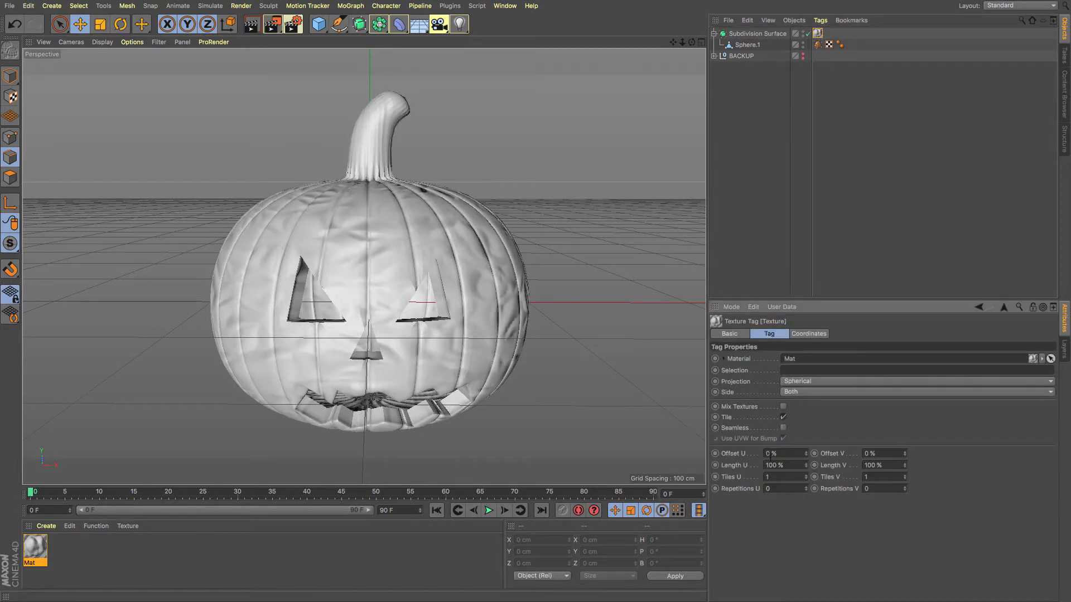
click(791, 465)
text(5)
key(Tab)
text(5)
key(Return)
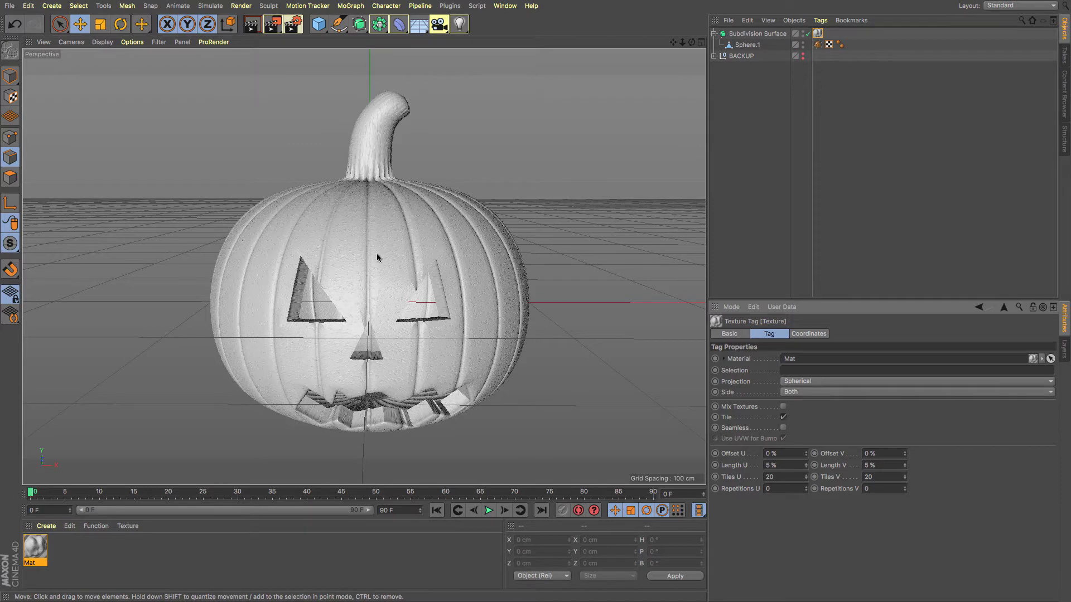
scroll(377, 258, up, 10)
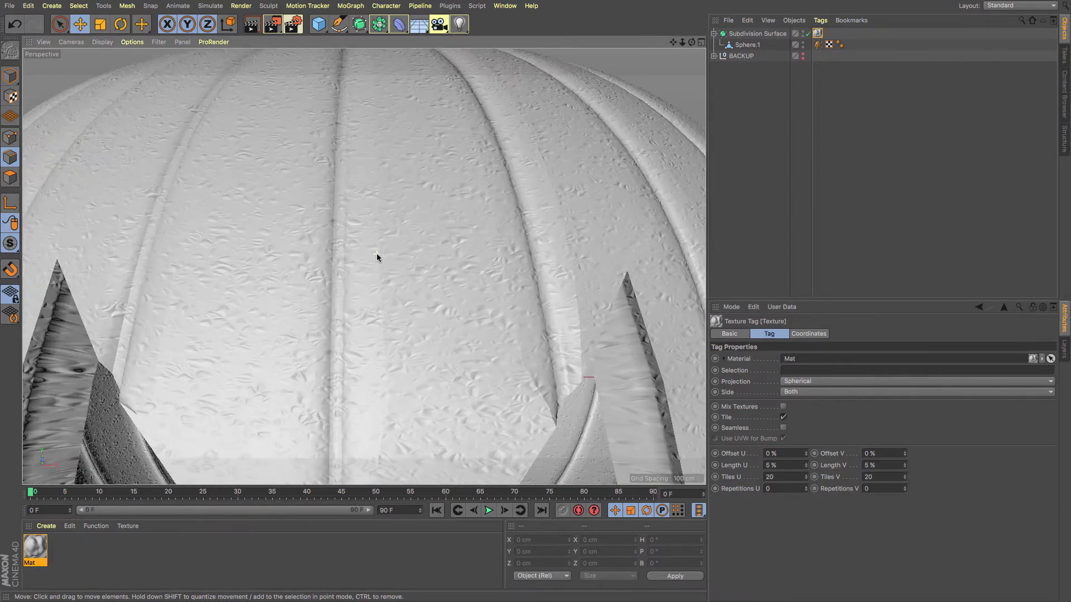
Render the view with the whole pumpkin in frame to check the bump detail
scroll(377, 258, down, 10)
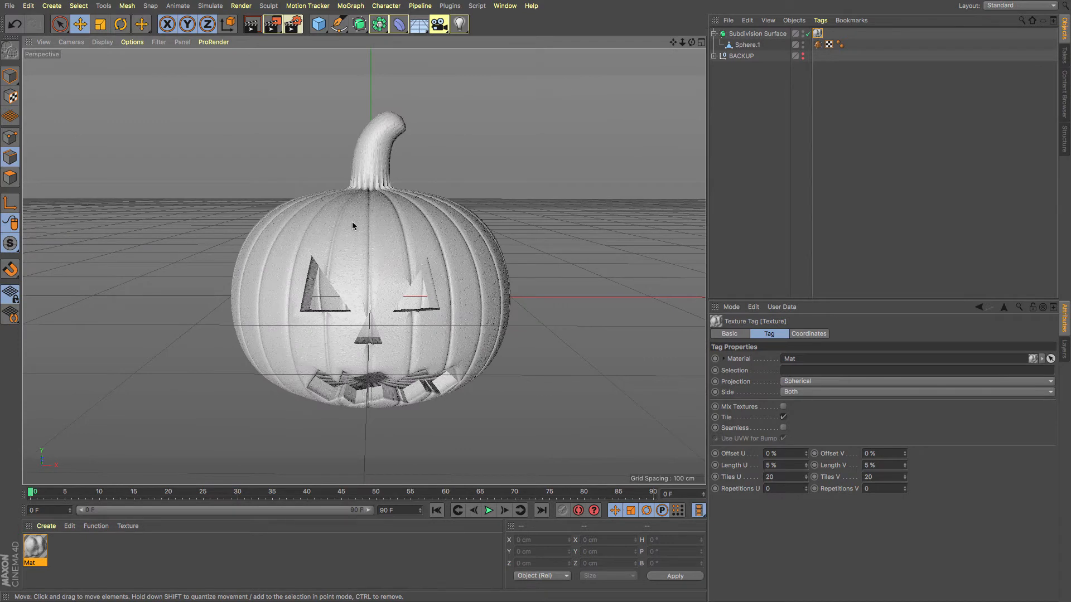
click(255, 26)
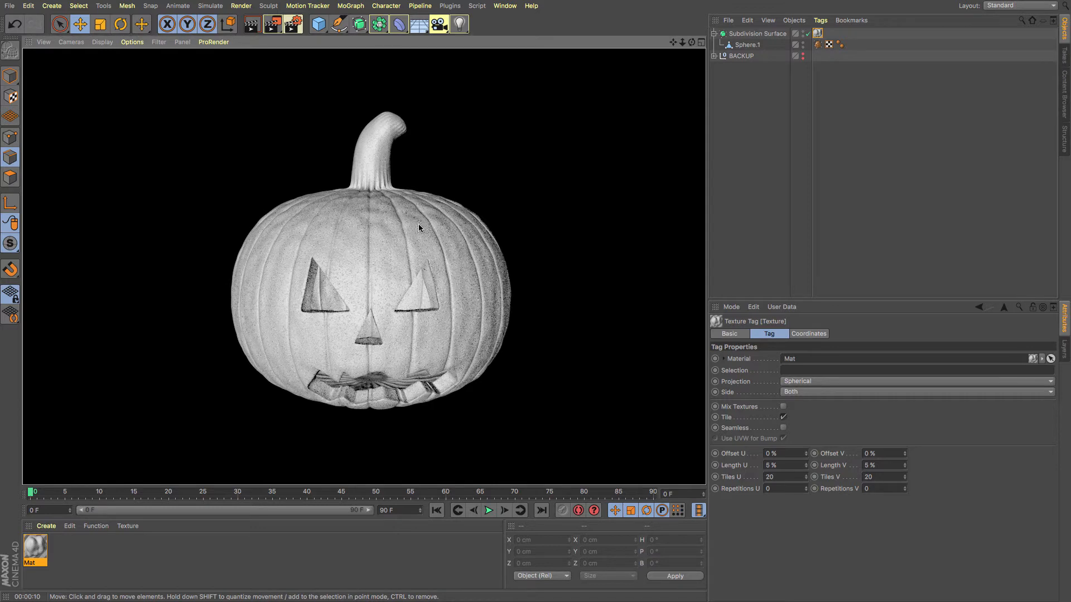
Open the pumpkin material for editing and copy the Noise shader from its Bump channel
double_click(35, 549)
drag(327, 85, 671, 107)
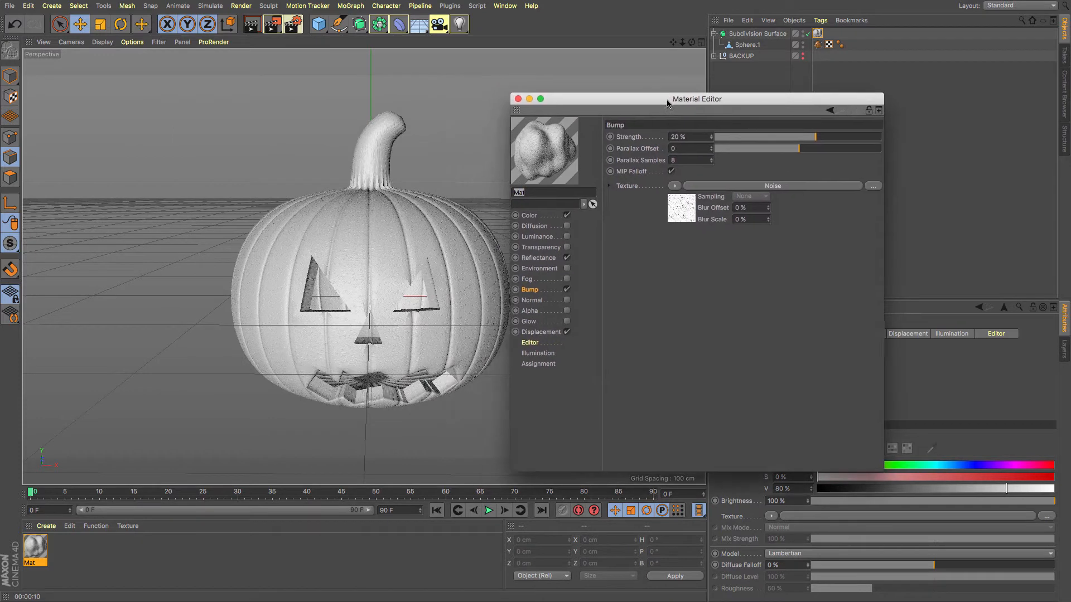
click(530, 218)
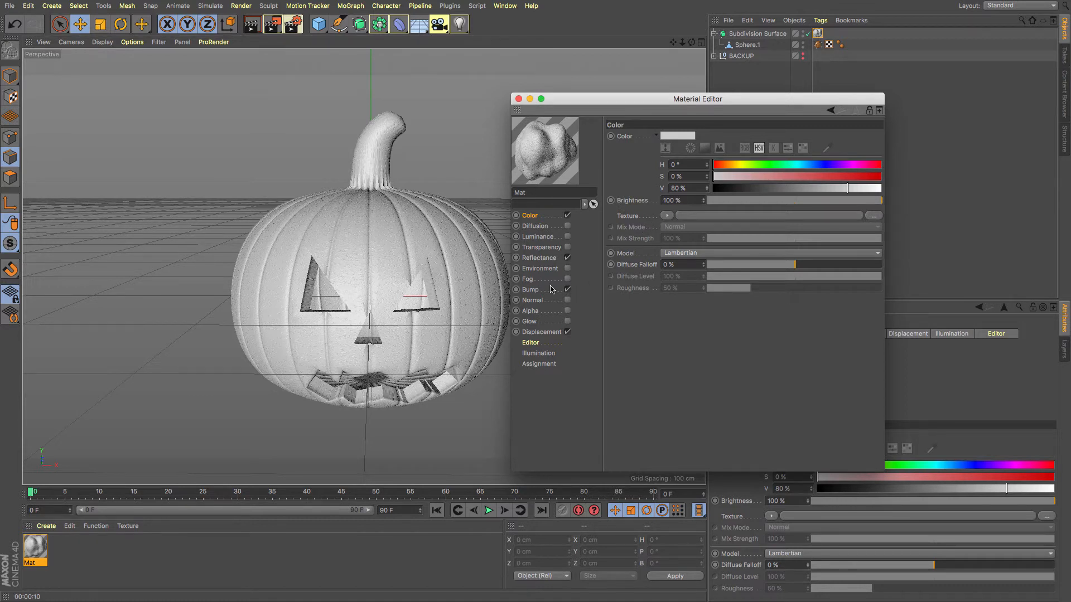
click(531, 290)
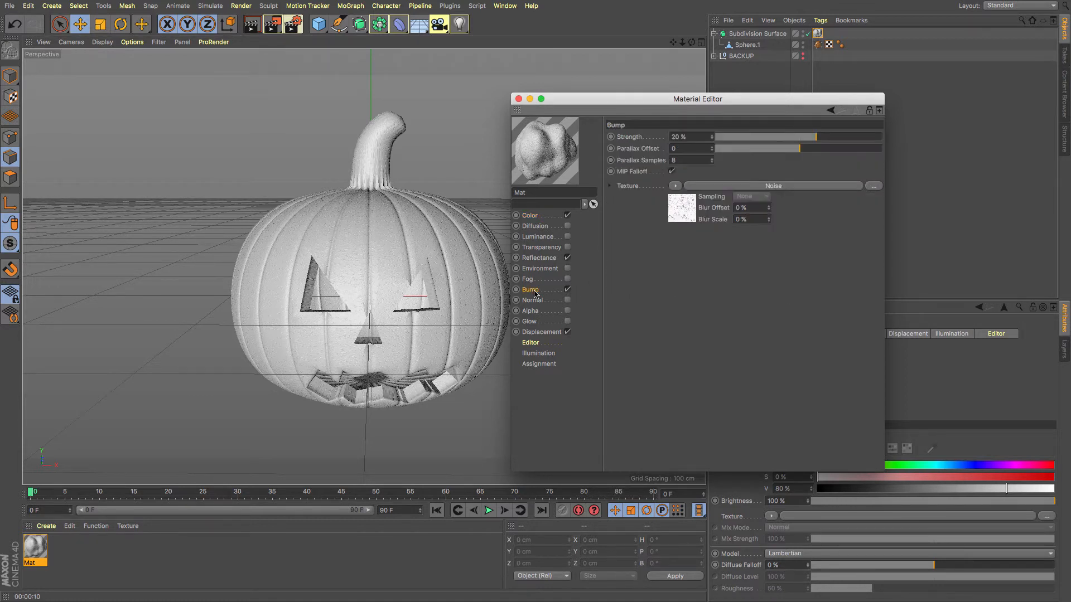
click(675, 187)
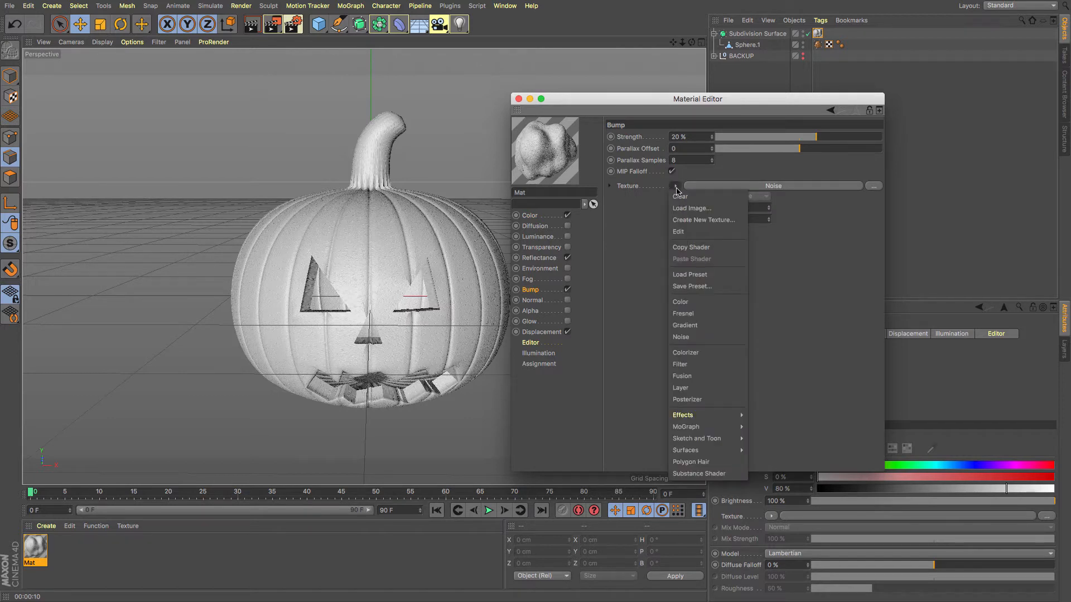
click(695, 248)
click(689, 220)
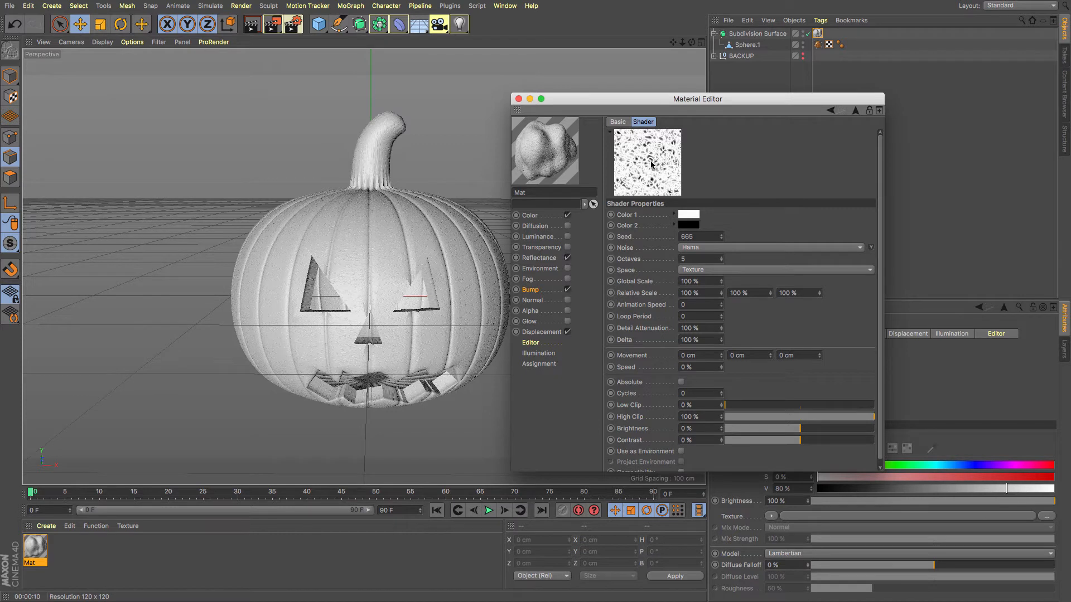
Paste the copied Noise shader as the texture of the Color channel
click(530, 215)
click(668, 215)
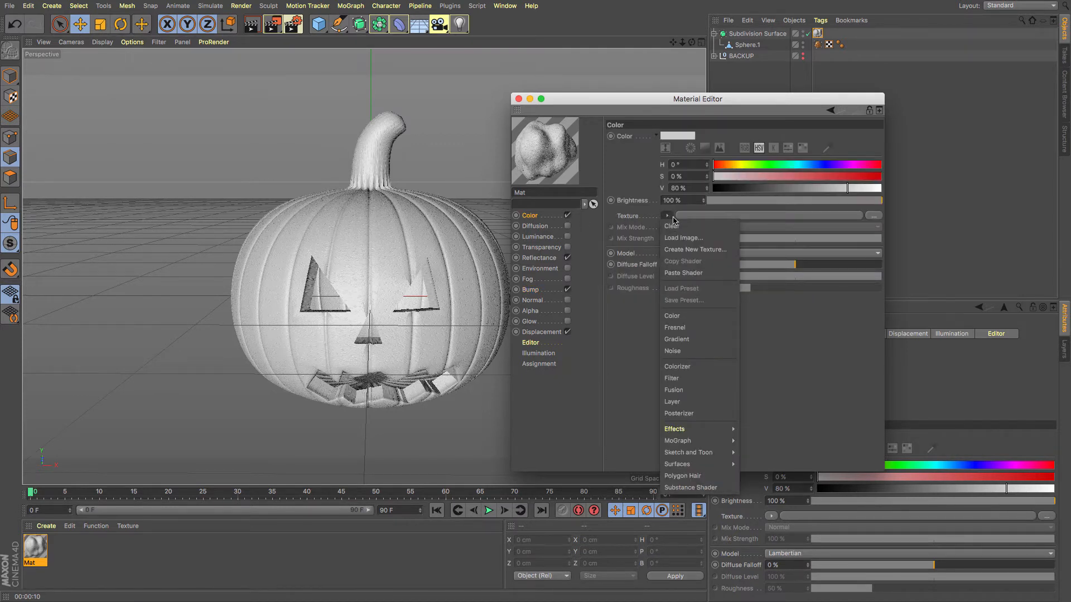
click(697, 274)
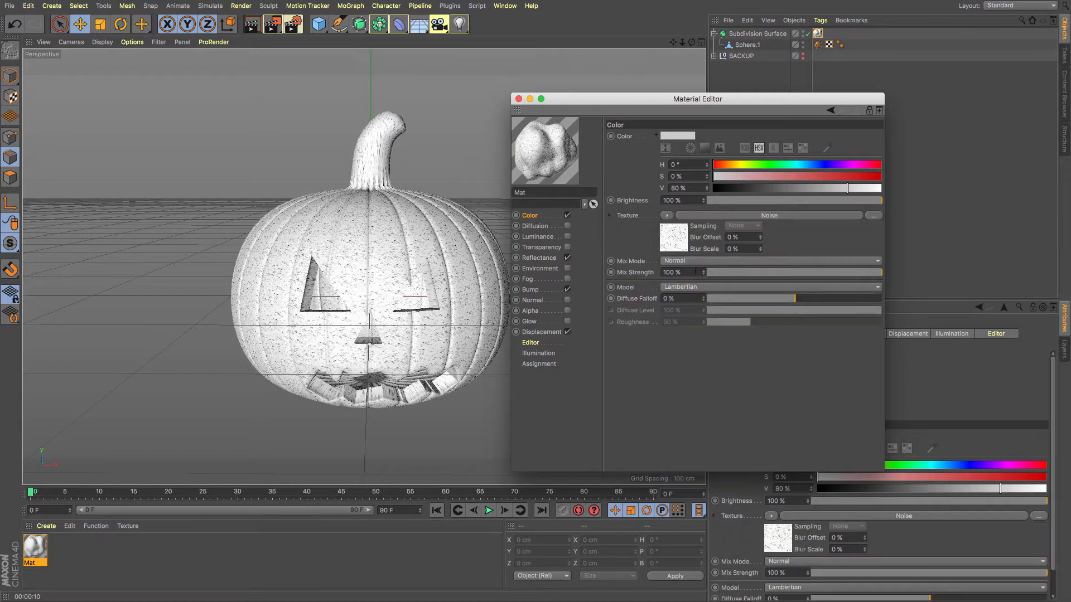
In the Color channel's Noise, set Color 1's saturation to 100% and Color 2's brightness value to 100%
click(679, 244)
click(674, 215)
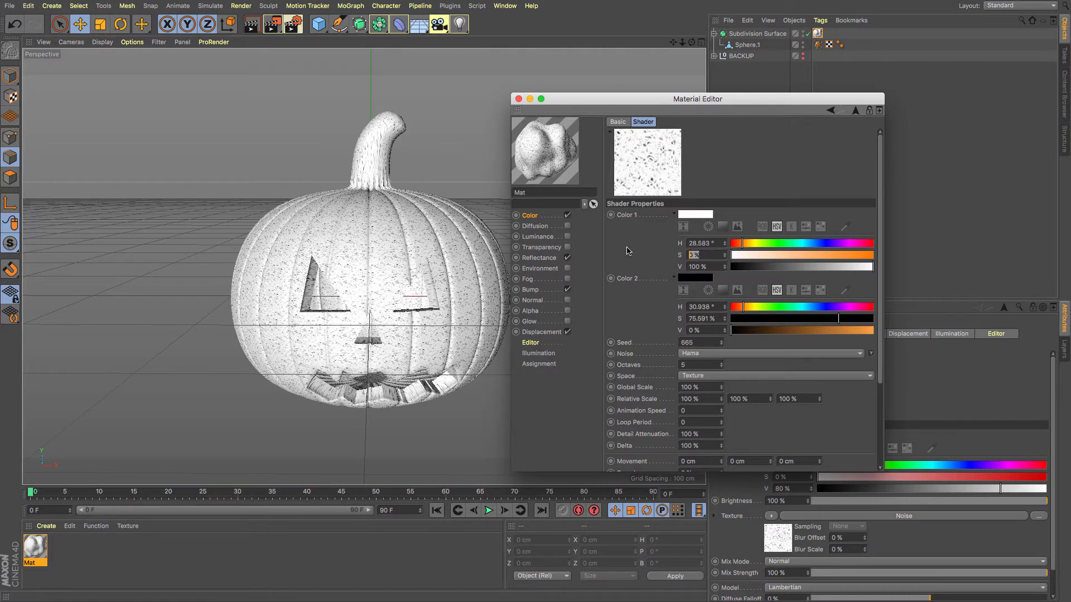
text(100)
key(Return)
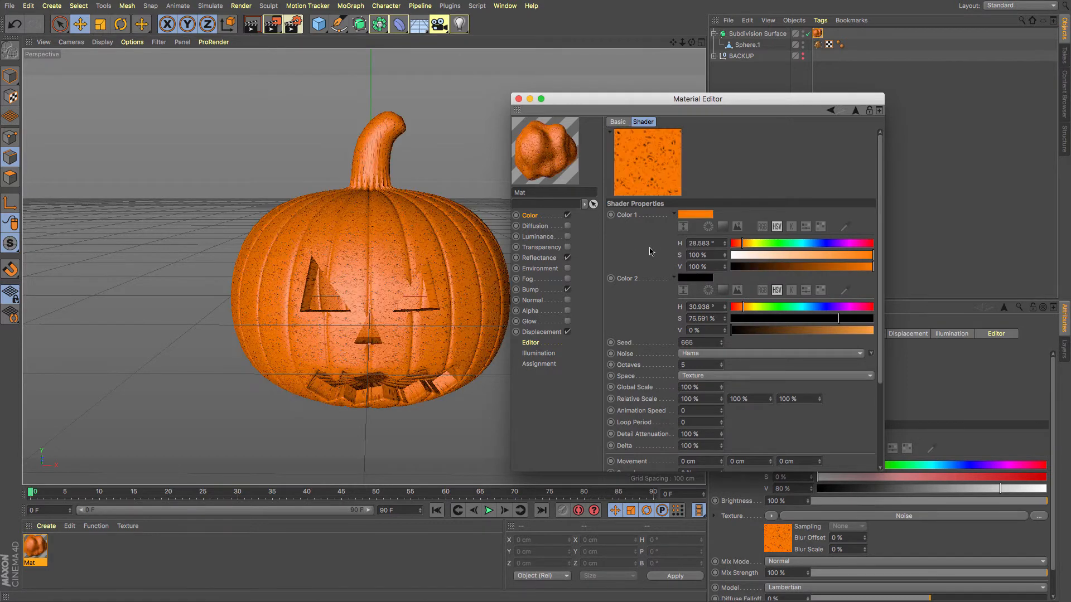
double_click(710, 330)
text(100)
key(Return)
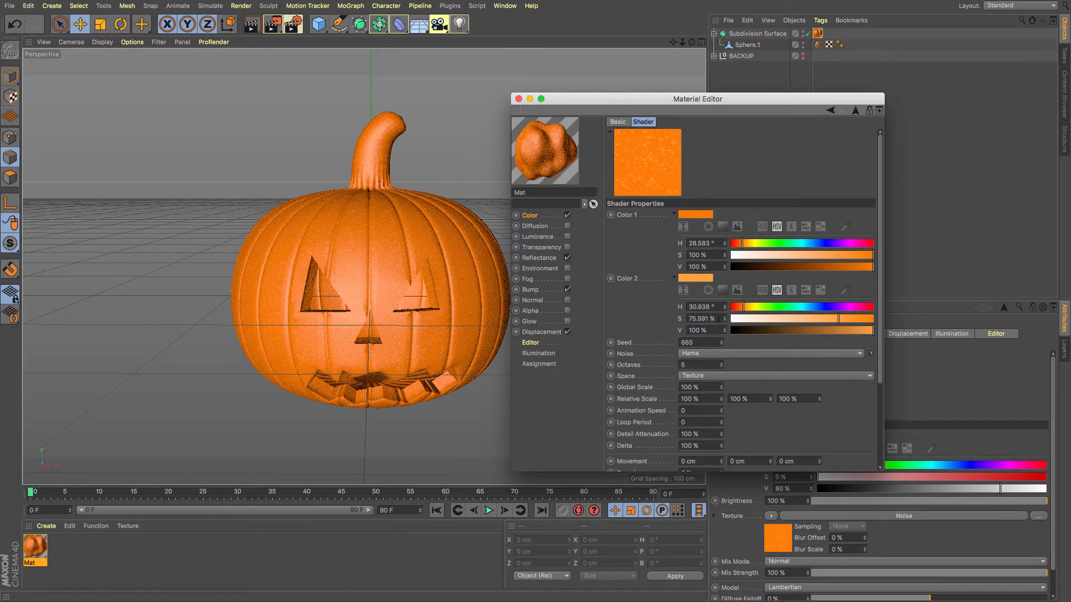
Set the hue of the noise's Color 2 to 30° and its saturation to 75%
double_click(708, 306)
text(30)
key(Tab)
text(75)
key(Tab)
key(Return)
Wrap the Color channel's Noise texture in a Layer shader and open its layer list
click(530, 215)
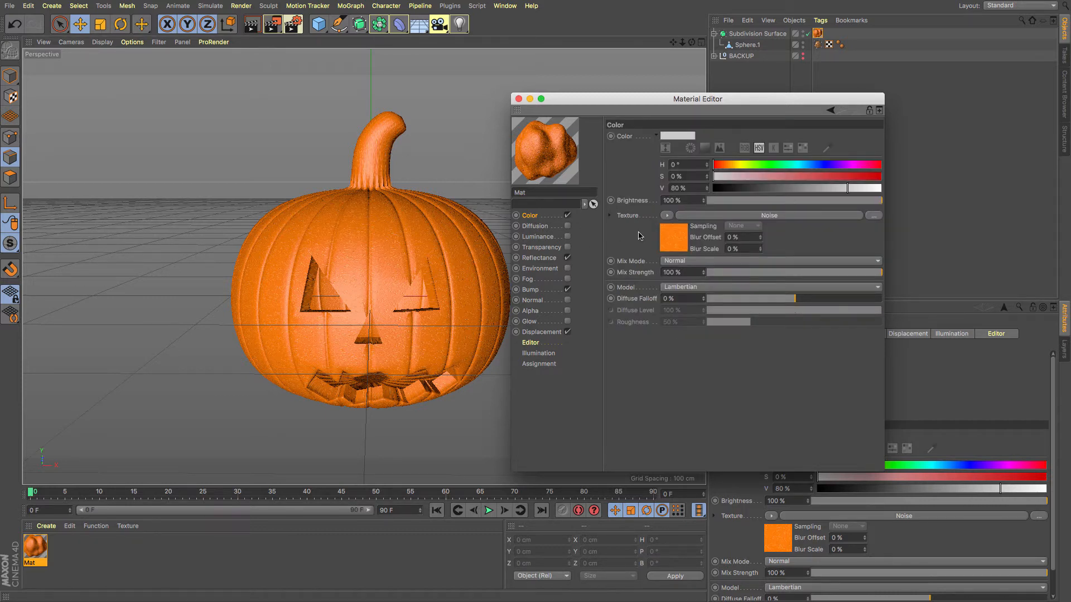
click(395, 264)
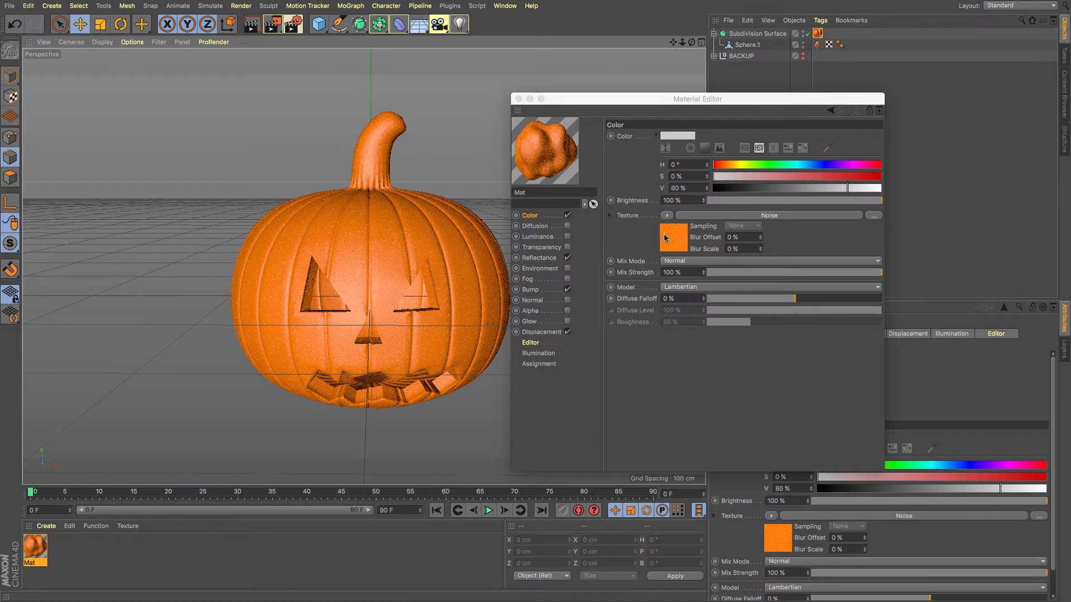
click(667, 216)
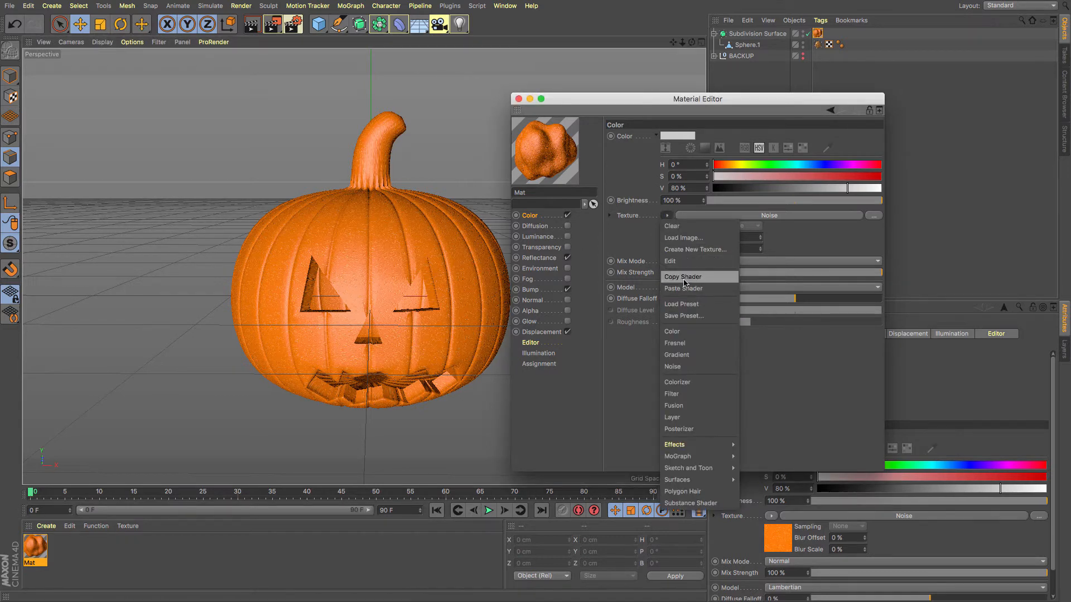
click(697, 417)
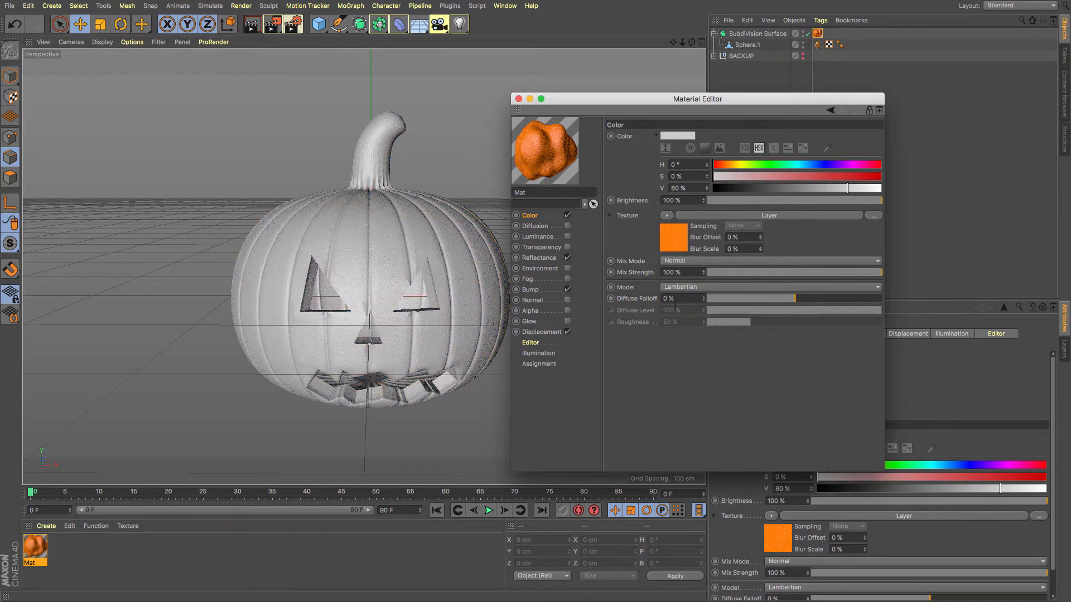
click(672, 238)
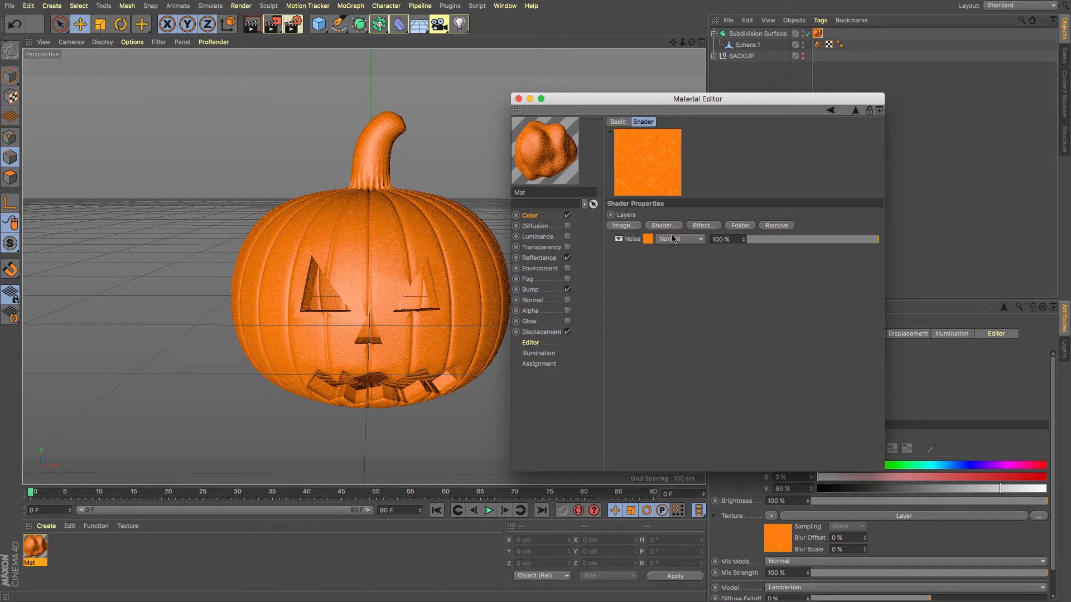
Duplicate the Noise layer inside the Layer shader by copying and pasting its shader
right_click(632, 240)
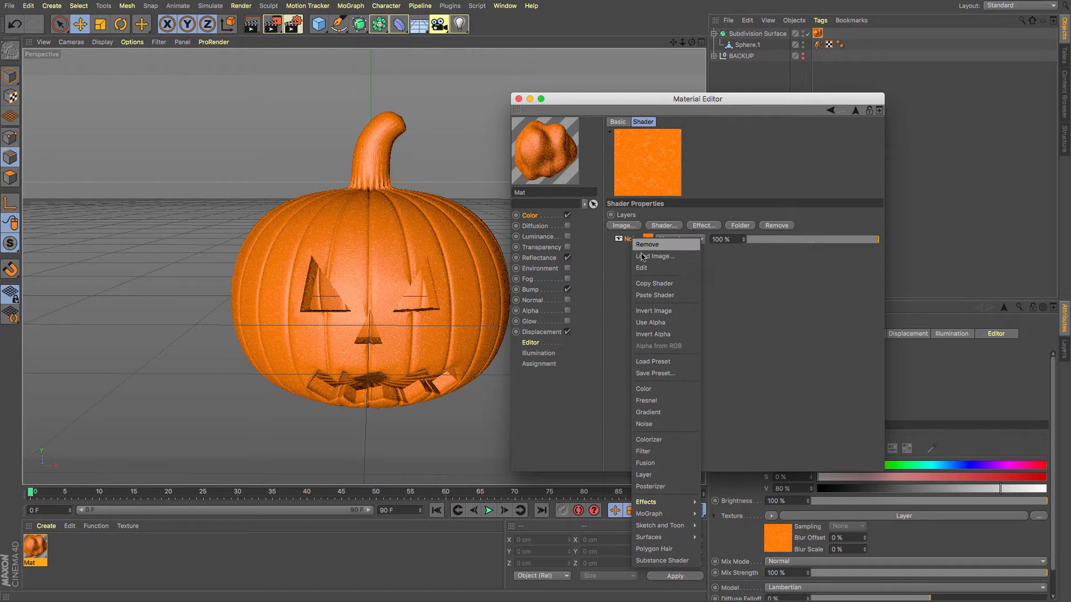
click(658, 284)
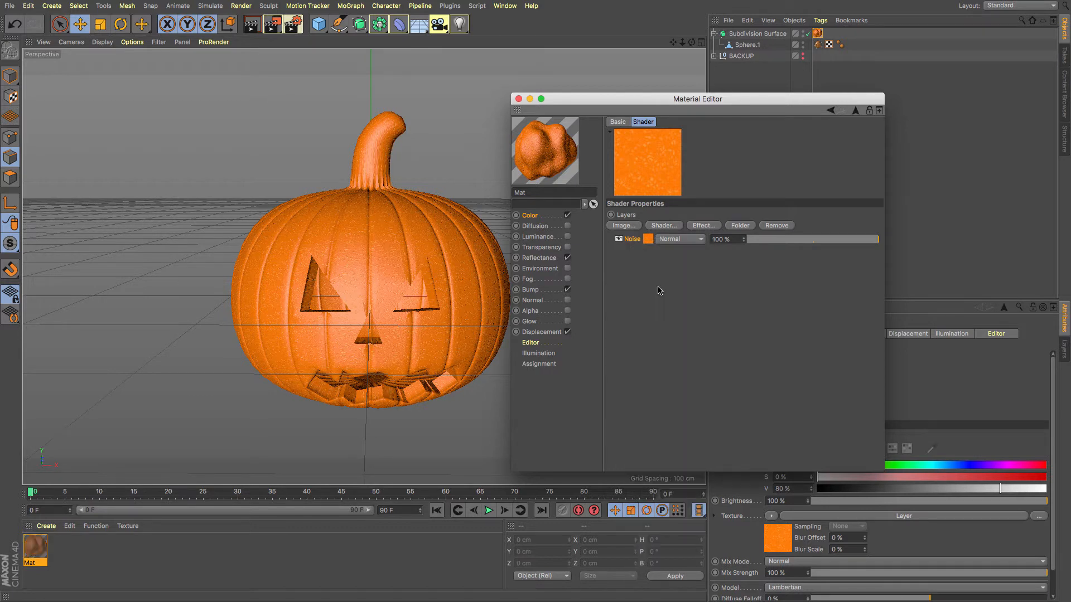
click(662, 226)
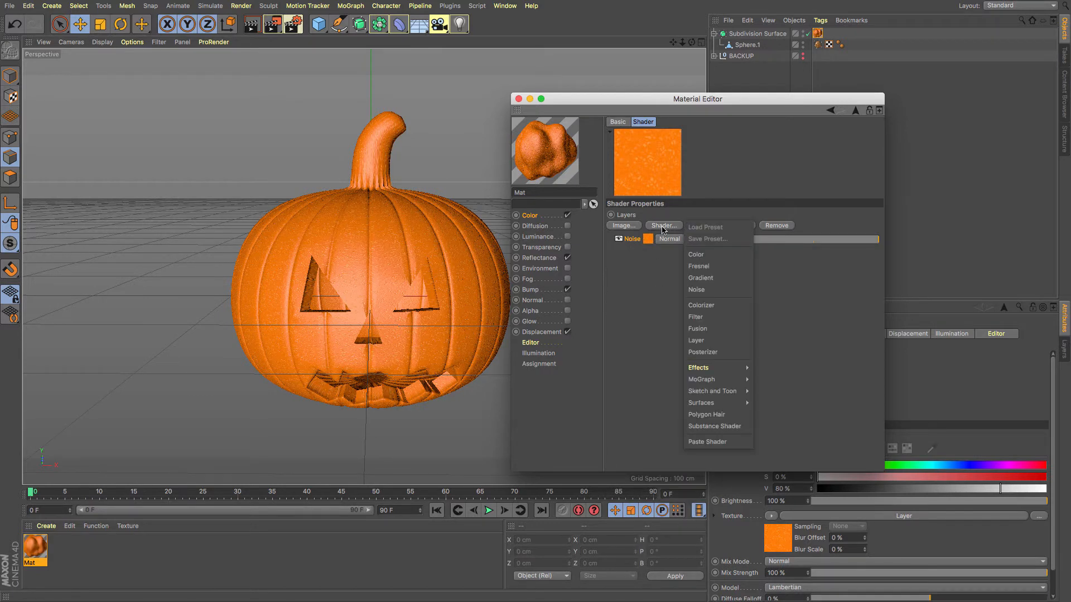
click(706, 442)
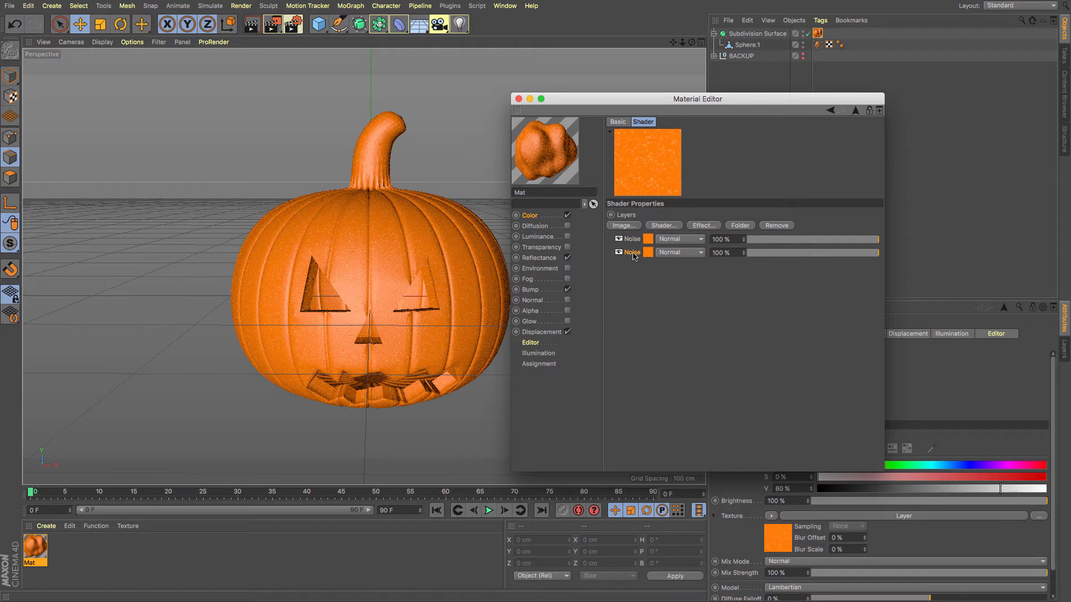
Make Color 1 of the lower Noise layer dark olive green with hue 63°, saturation 80% and value 39%
click(646, 254)
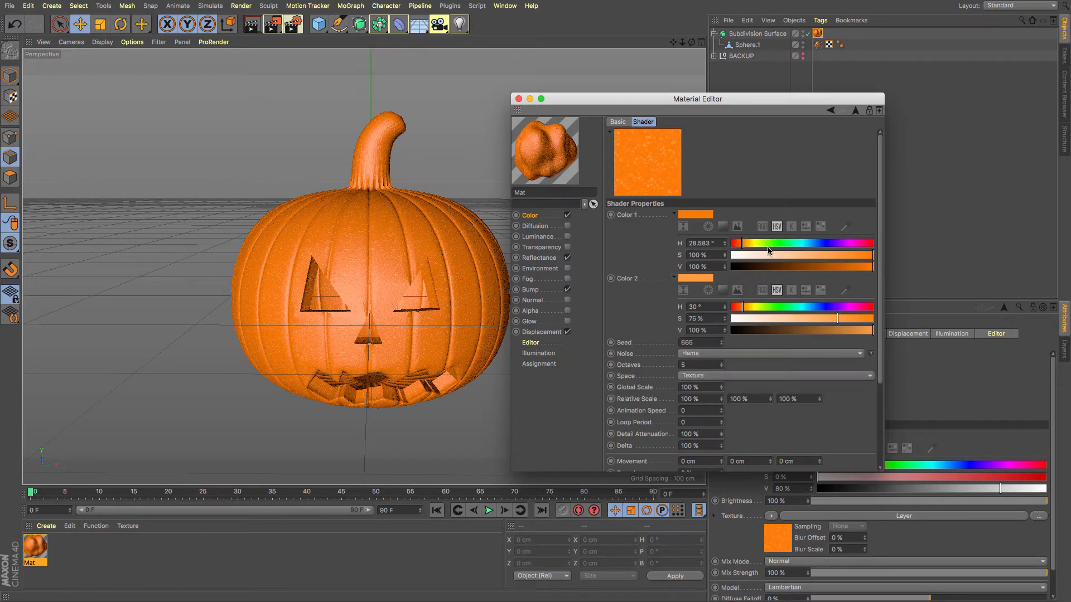
drag(768, 247, 755, 247)
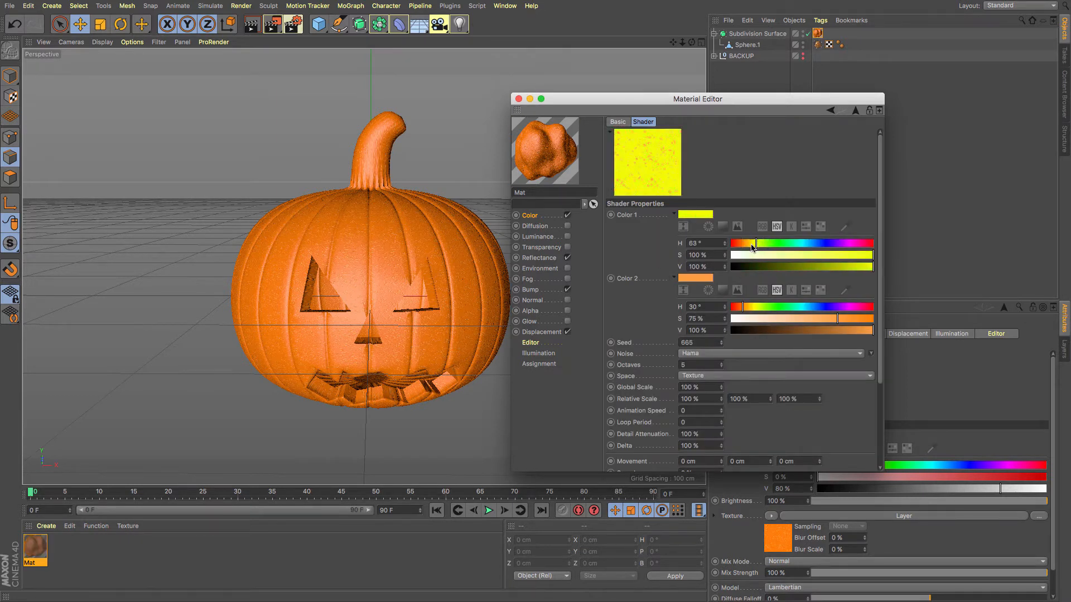
drag(842, 269, 785, 271)
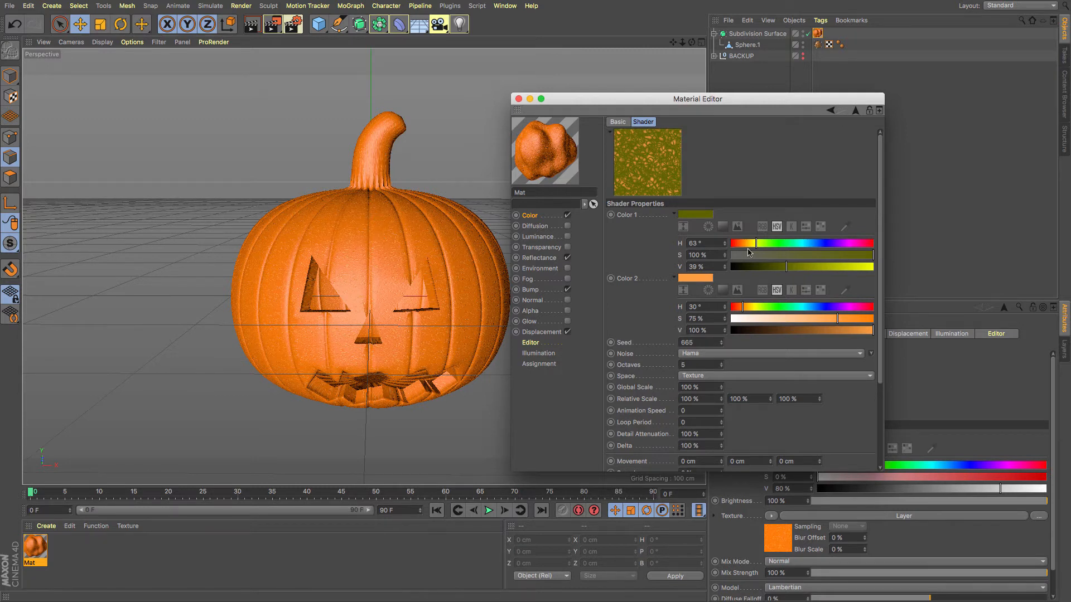
click(854, 255)
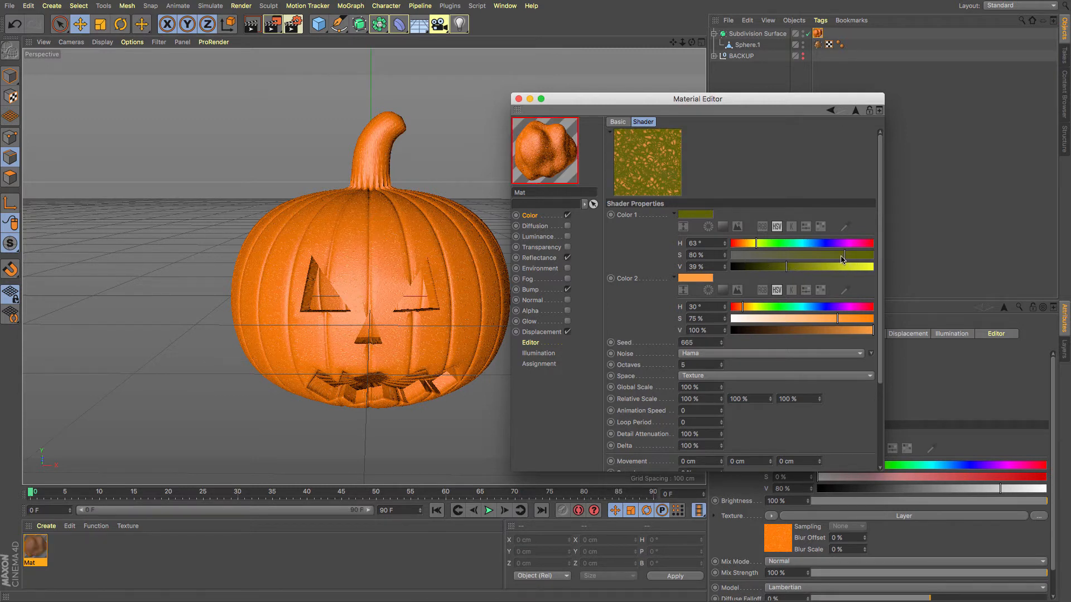
Add an Ambient Occlusion effect shader to the Color channel's Layer shader
click(531, 216)
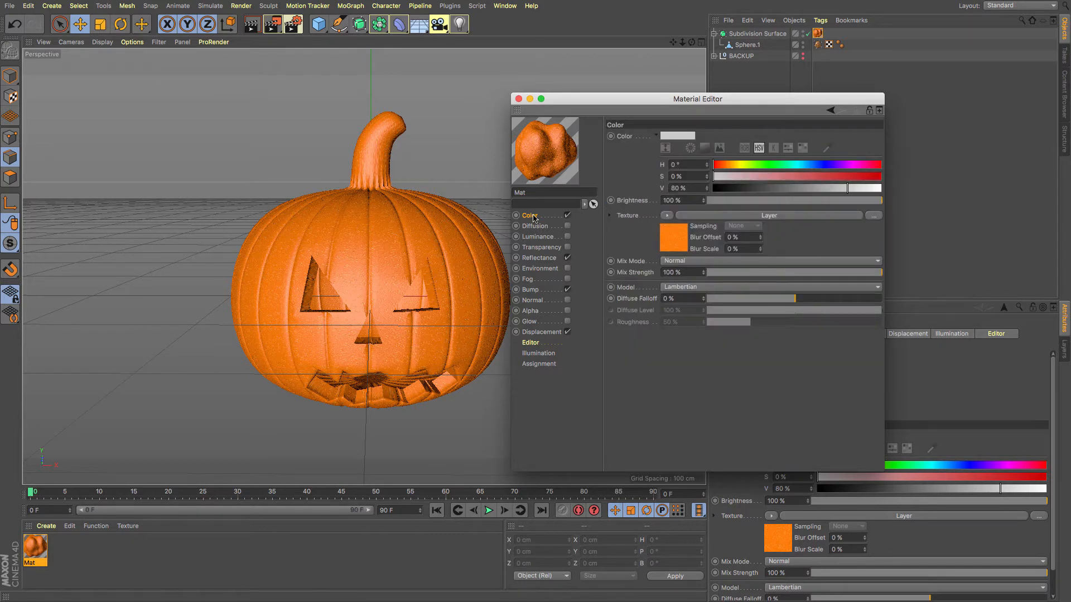
click(684, 235)
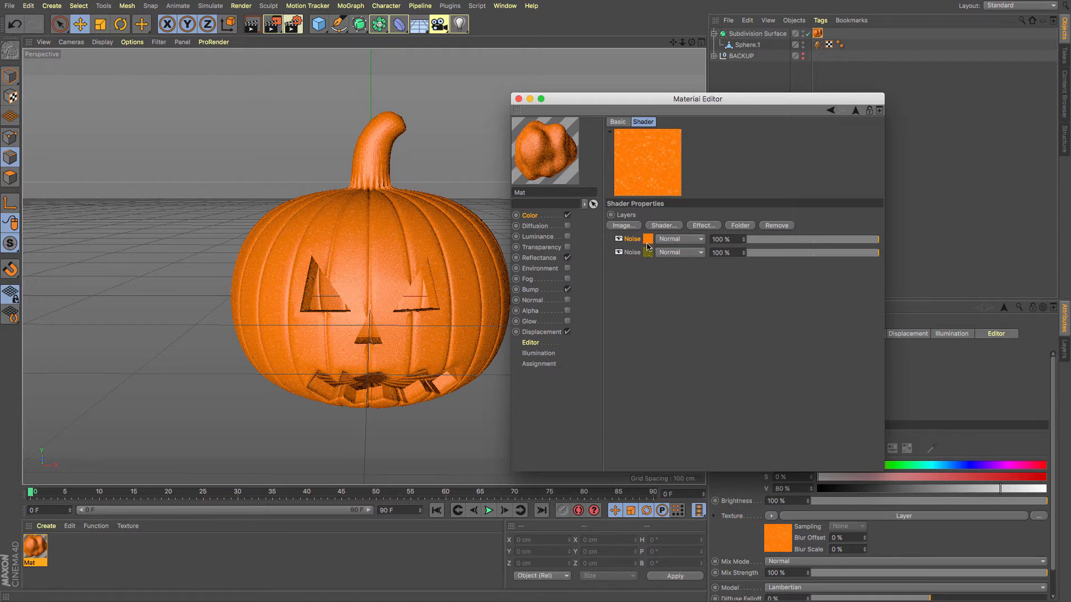
click(706, 227)
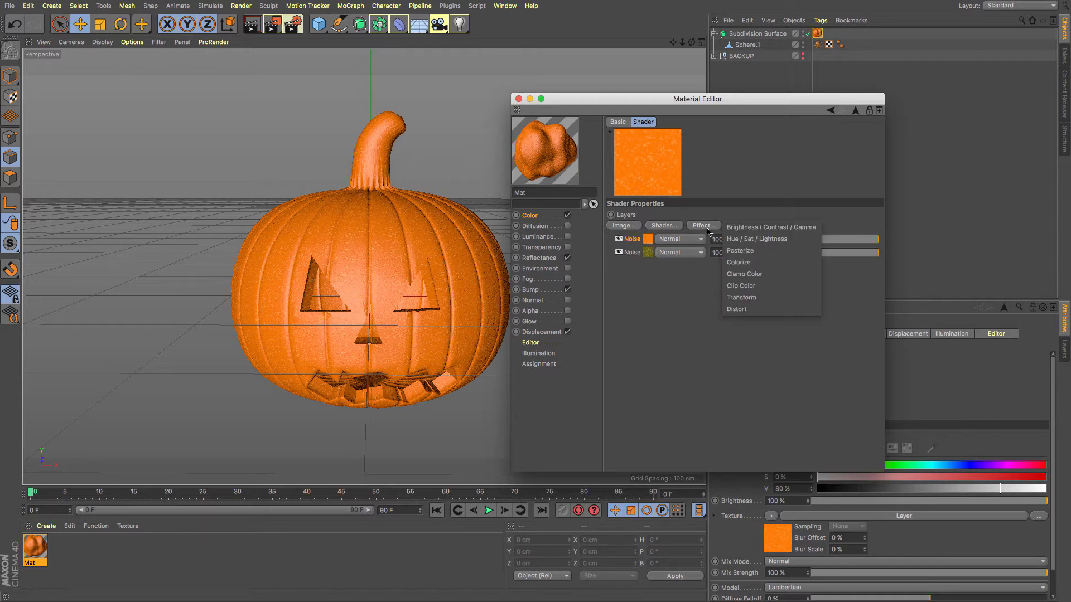
click(656, 229)
click(656, 229)
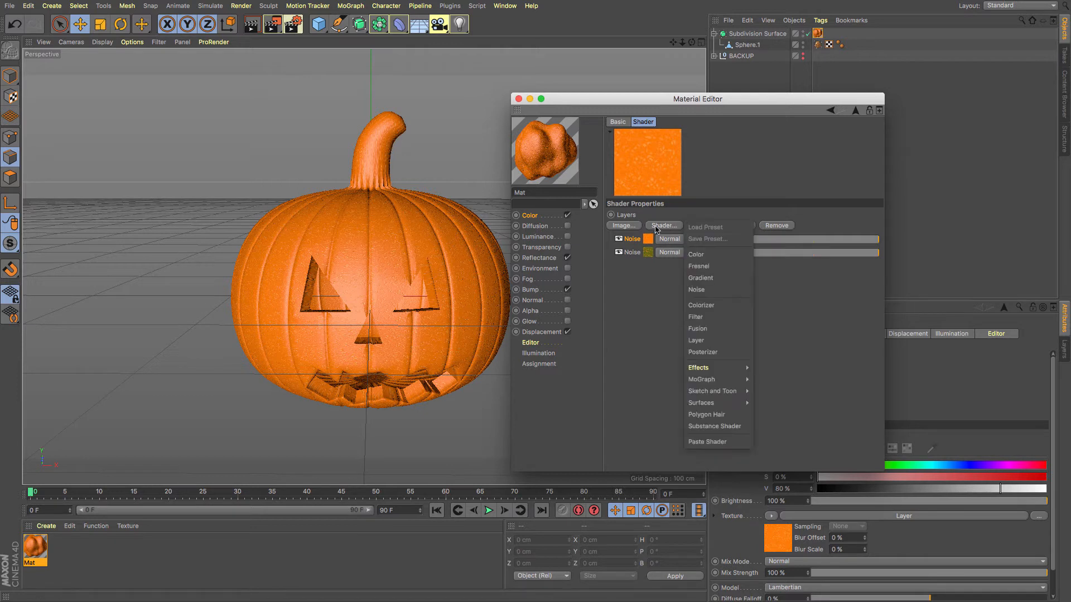
mouse_move(749, 406)
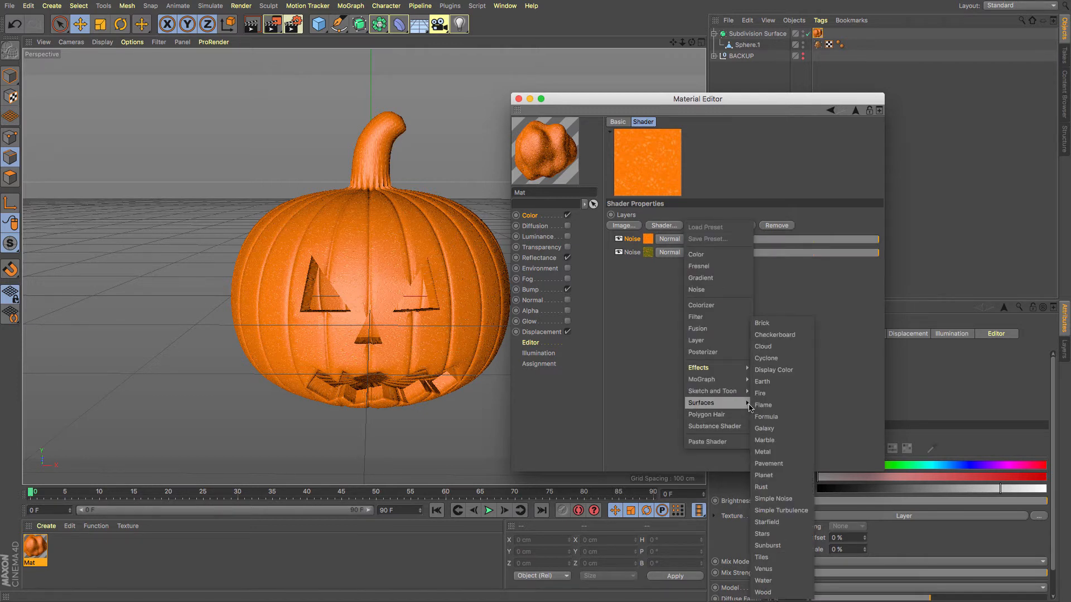
mouse_move(747, 369)
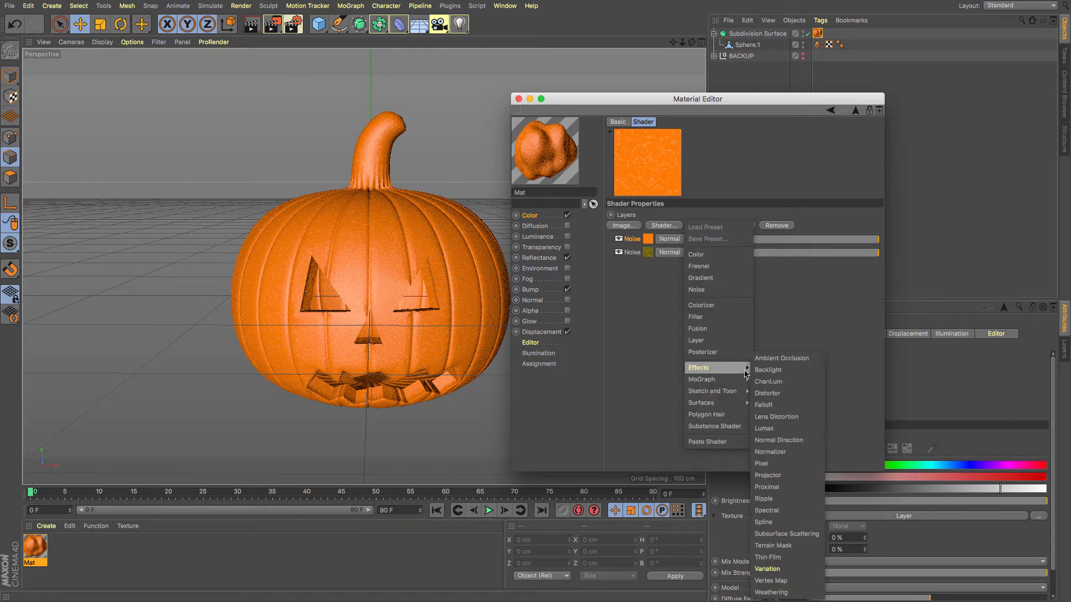
click(778, 359)
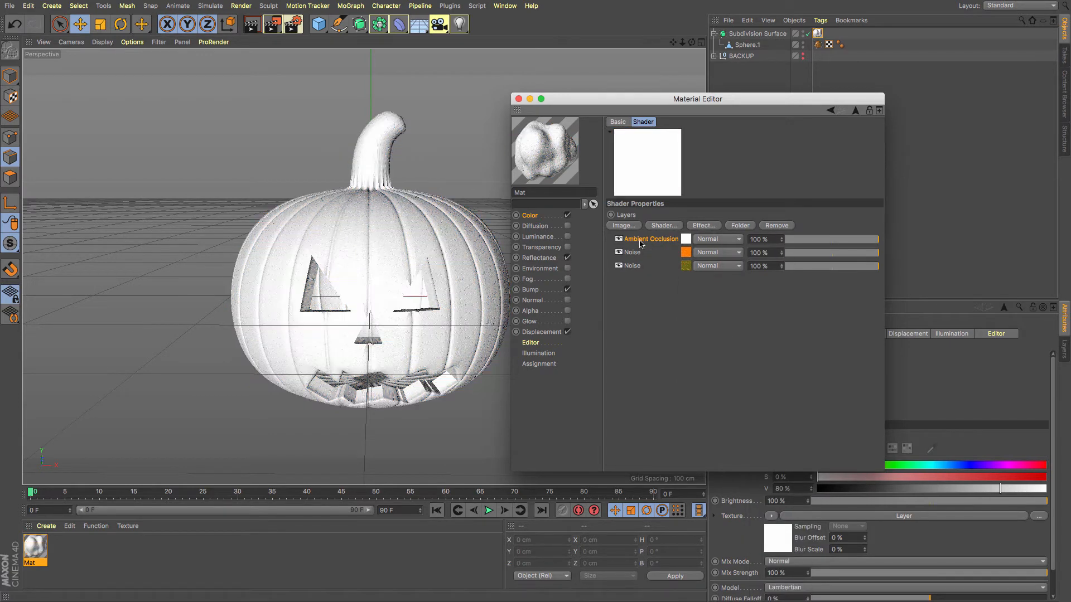
Place the Ambient Occlusion layer between the two Noise layers and set its blend mode to Layer Mask
drag(641, 243, 644, 260)
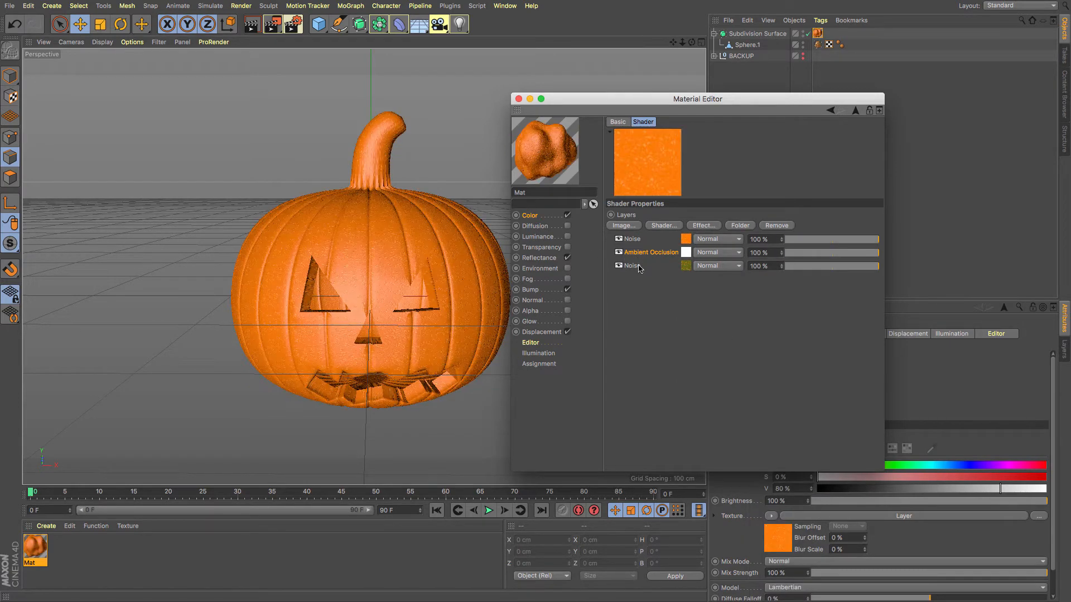
click(708, 254)
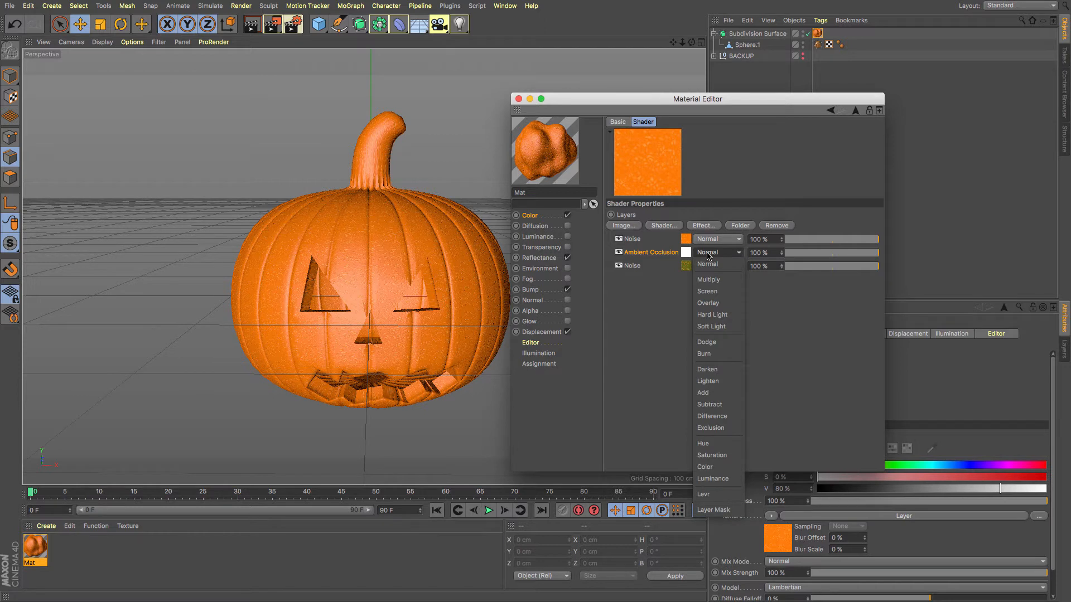
click(714, 510)
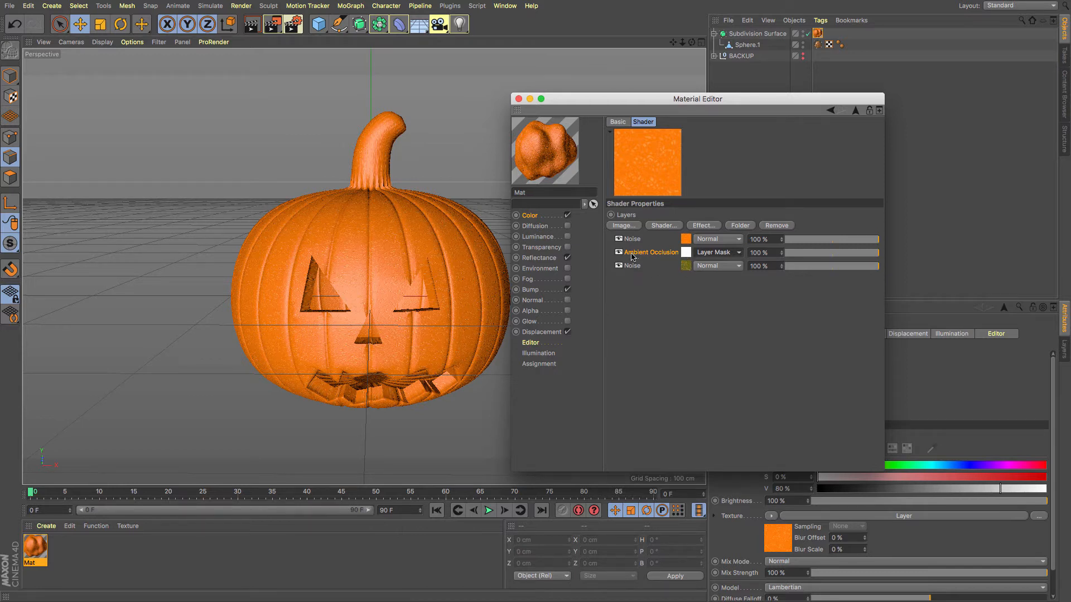
Render a region over the pumpkin's forehead and eye, followed by the whole viewport, to check the ambient occlusion mask
click(272, 24)
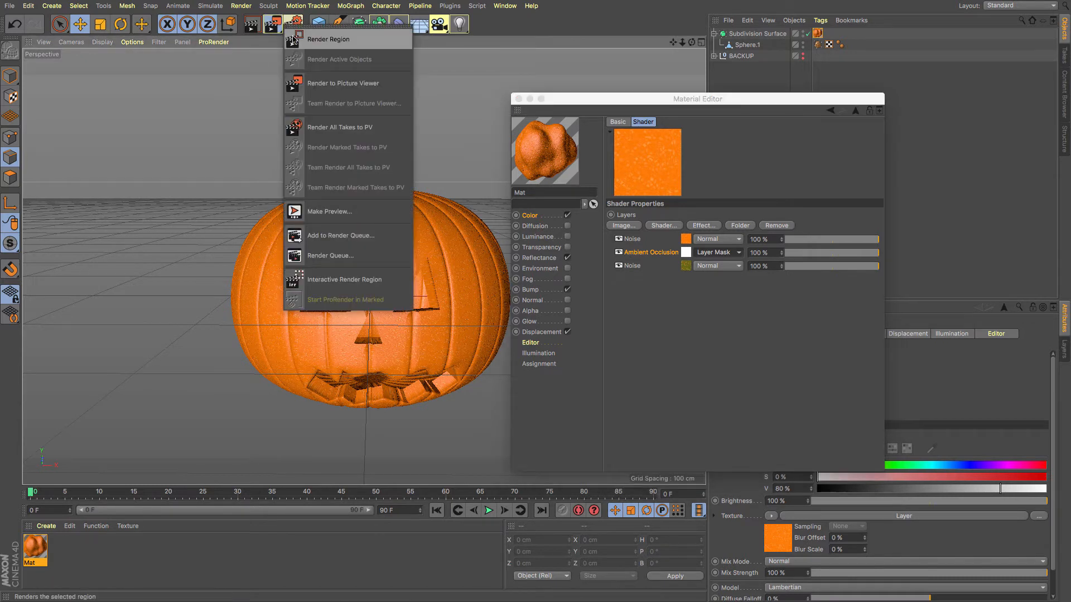
click(324, 39)
drag(360, 229, 437, 283)
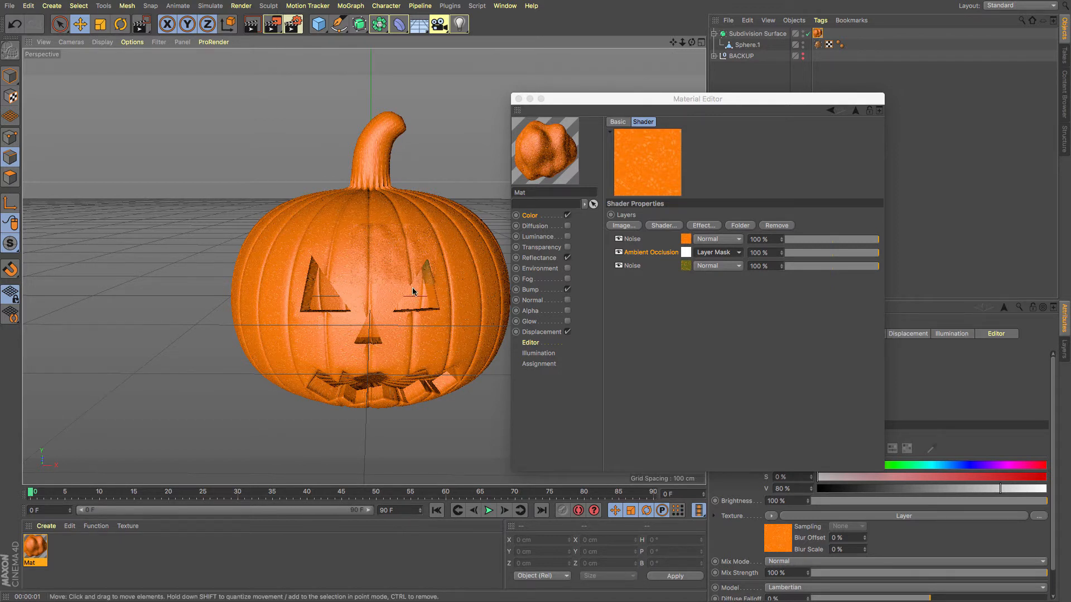
key(ctrl+r)
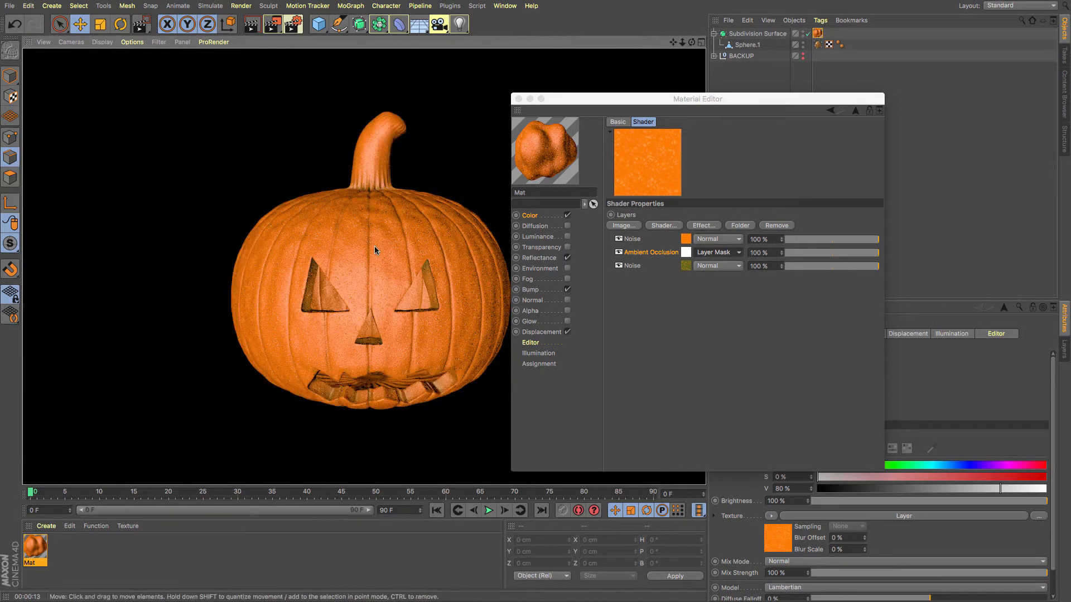
Lighten the dark knot of the Ambient Occlusion gradient to value 13% and shift it slightly toward the white end
click(687, 254)
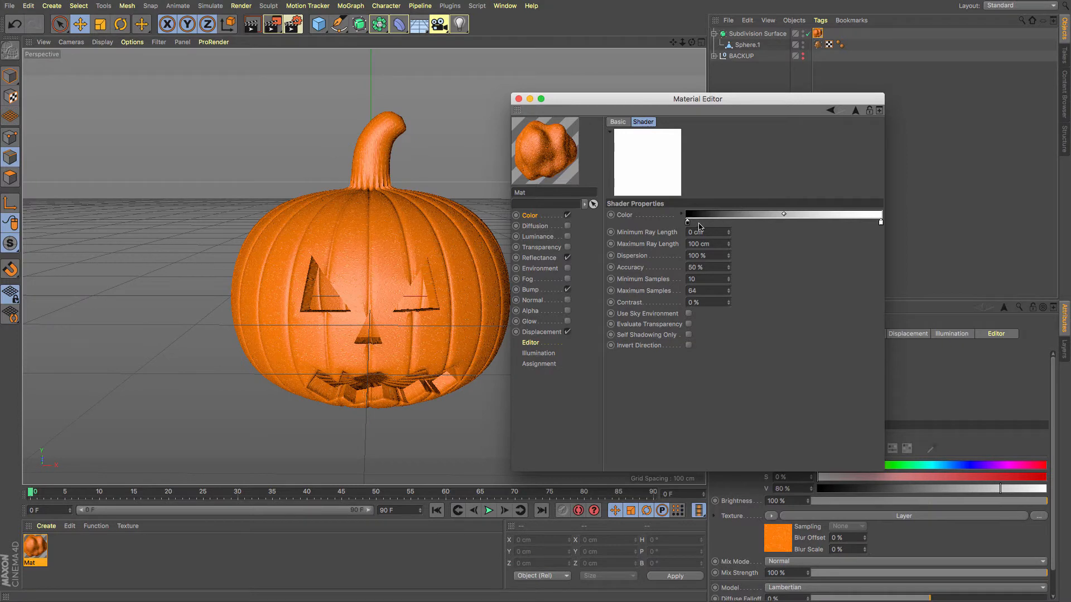
double_click(687, 222)
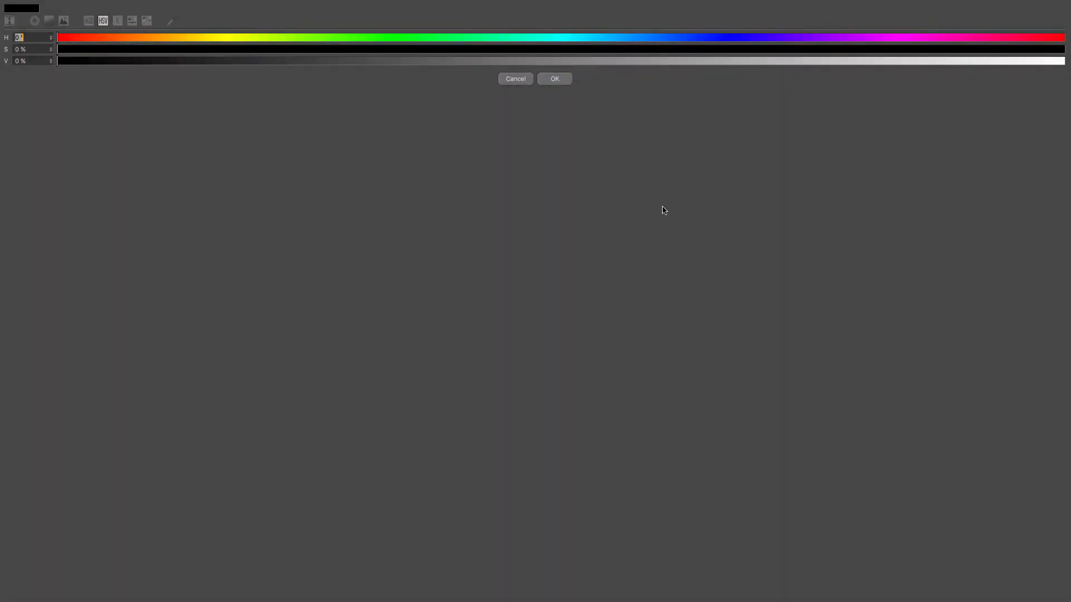
click(188, 61)
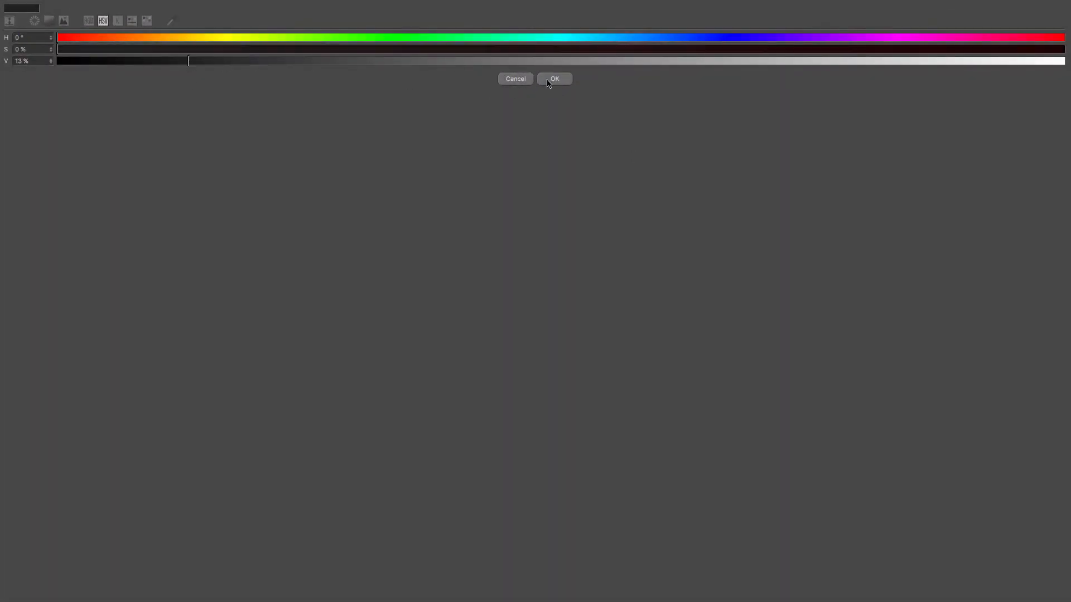
click(549, 79)
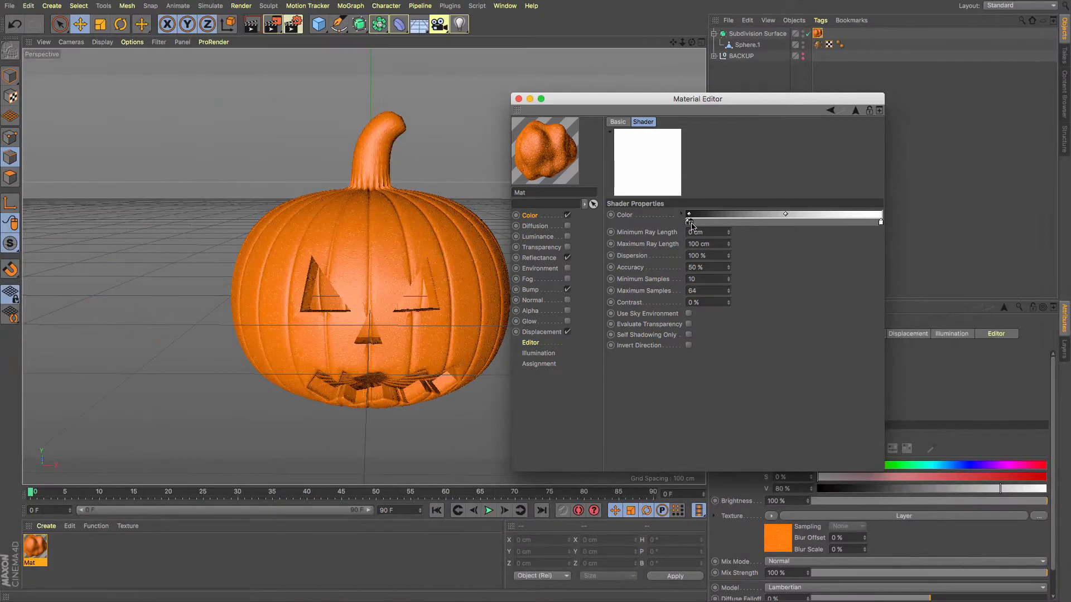
drag(692, 225, 709, 222)
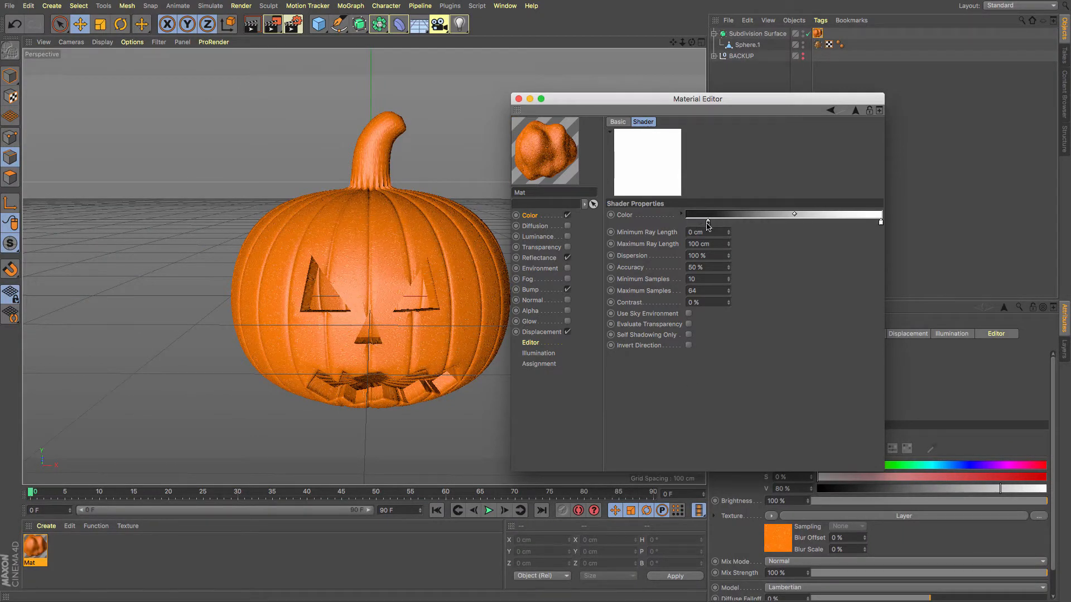
Raise the gradient's dark knot to value 34% and pull the midpoint close to that knot
double_click(703, 223)
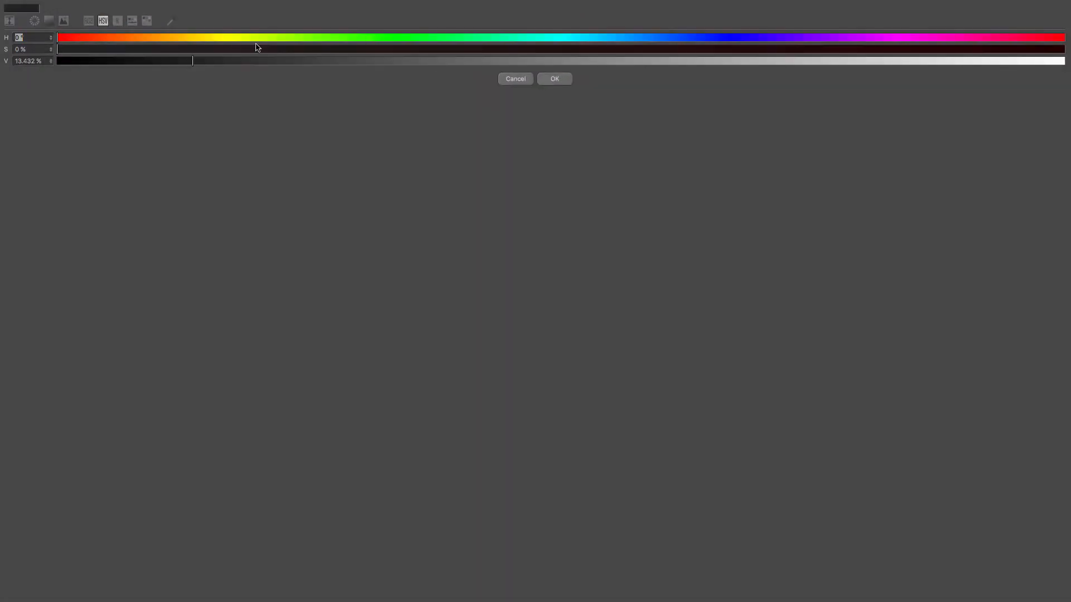
click(420, 70)
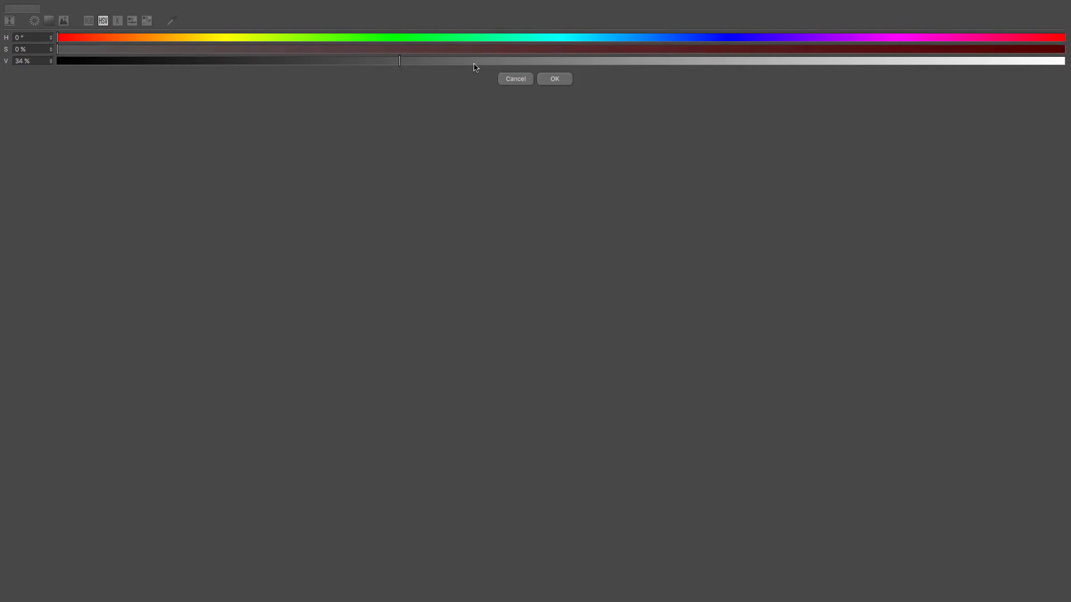
click(555, 79)
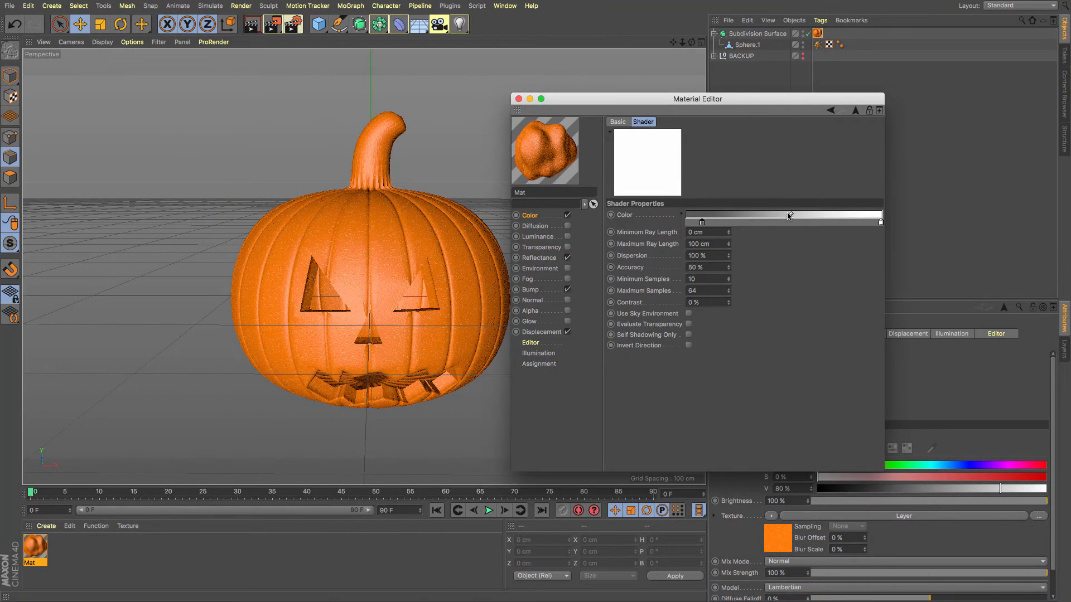
drag(789, 216, 723, 216)
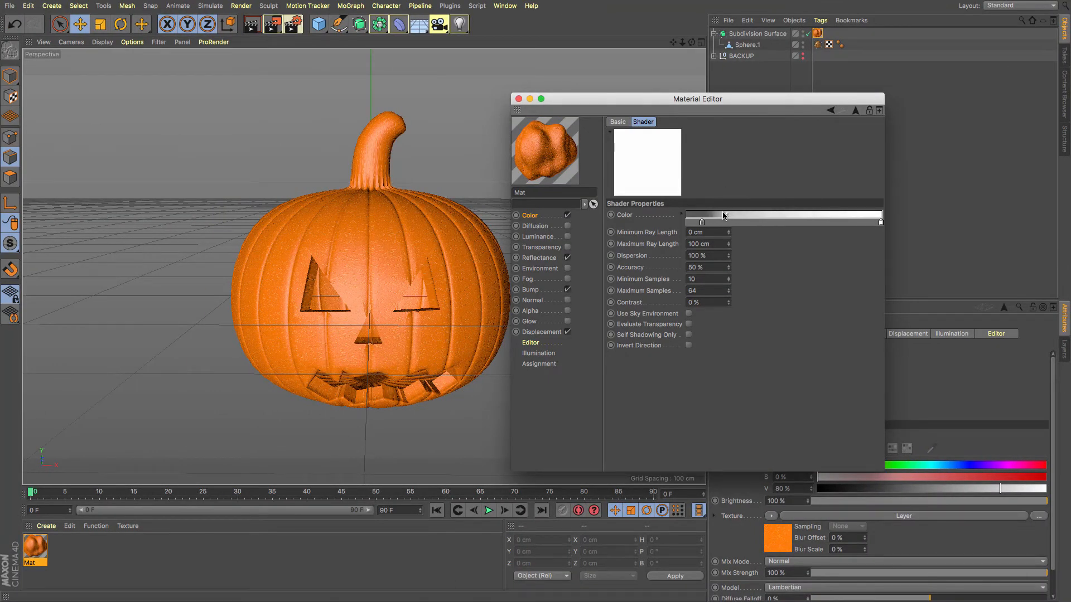
Enable Self Shadowing Only for the Ambient Occlusion shader and render the viewport to check it
click(689, 335)
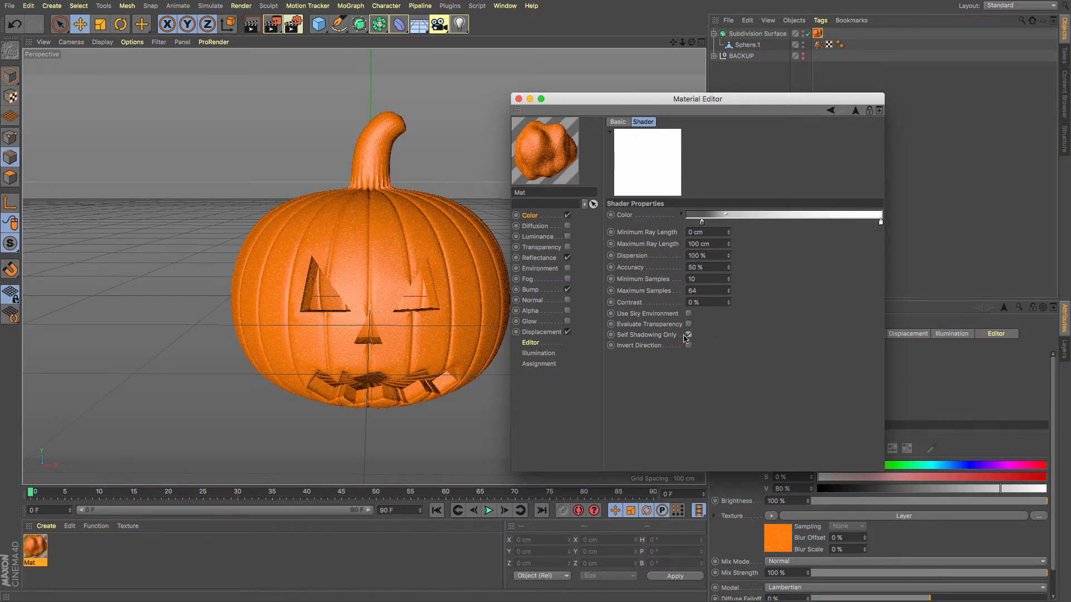
drag(692, 99, 800, 98)
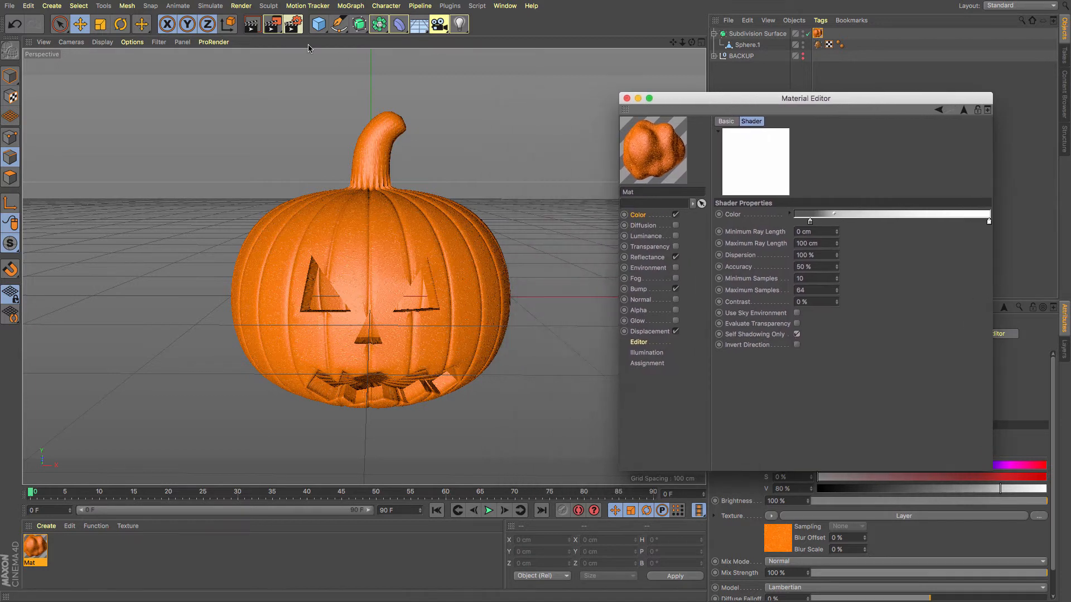
click(256, 27)
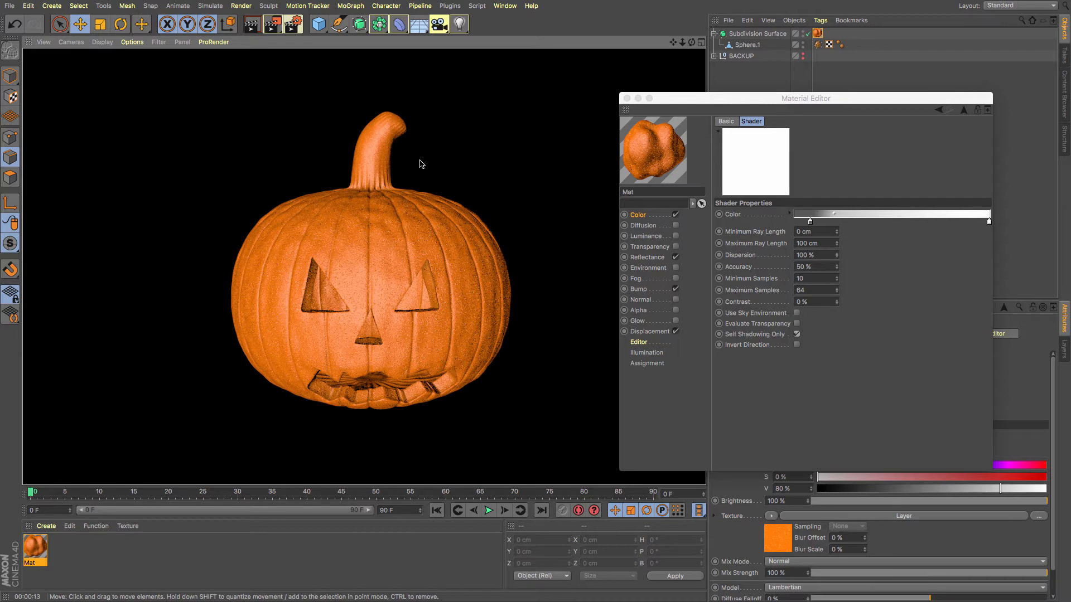
Switch the renderer to Physical and add the Global Illumination effect in the render settings
click(293, 25)
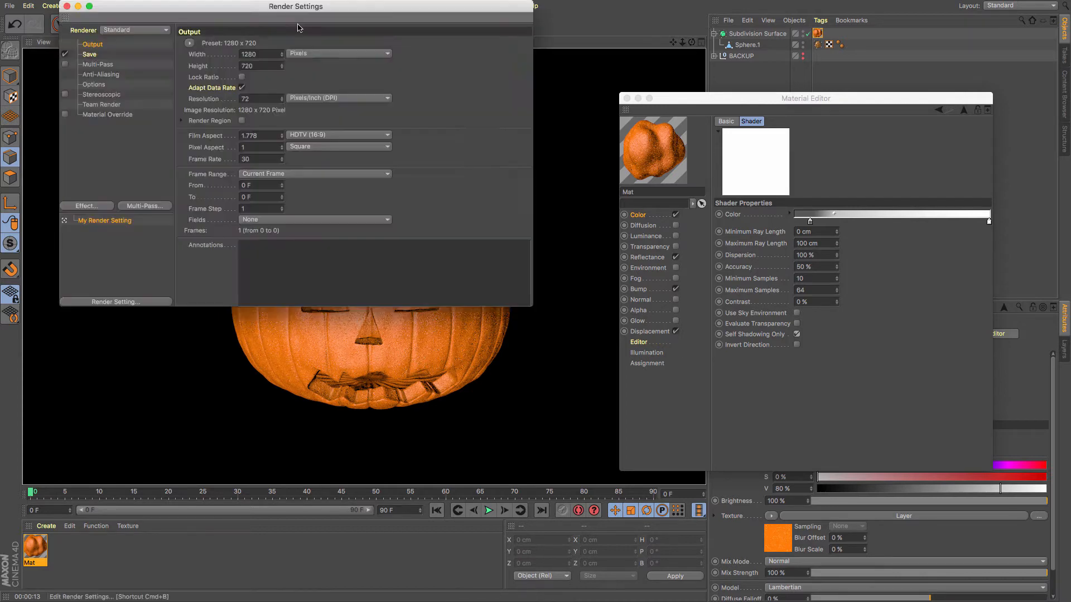
drag(209, 7, 456, 76)
click(407, 99)
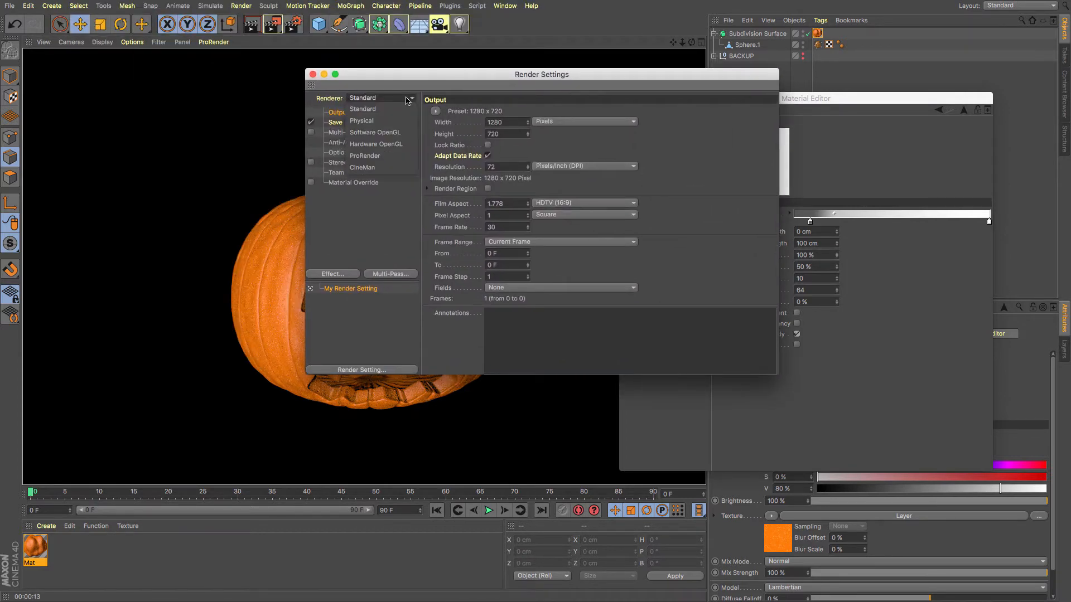
click(405, 121)
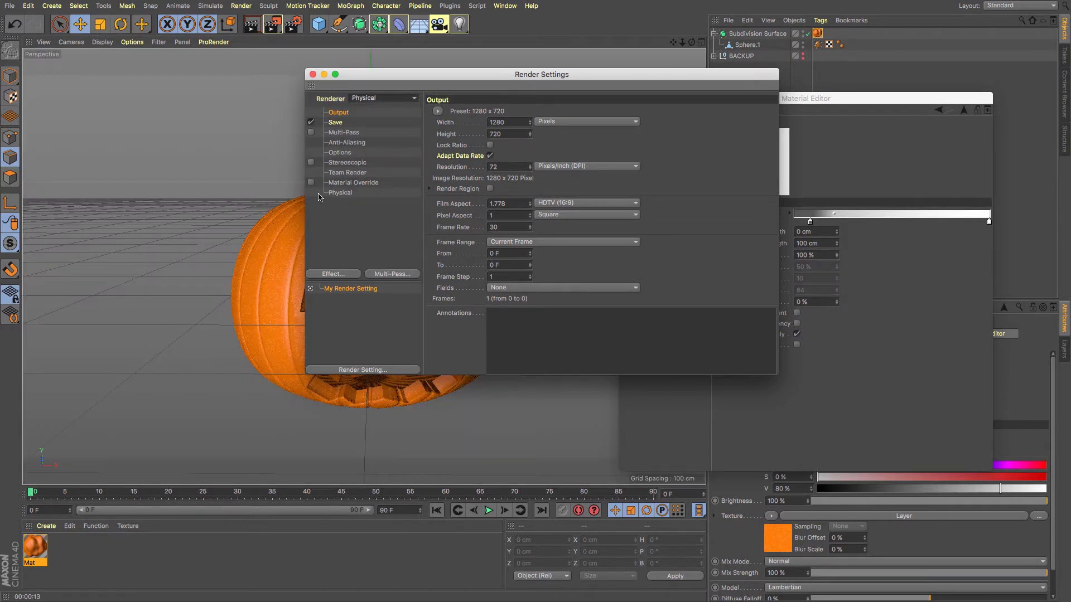
click(333, 274)
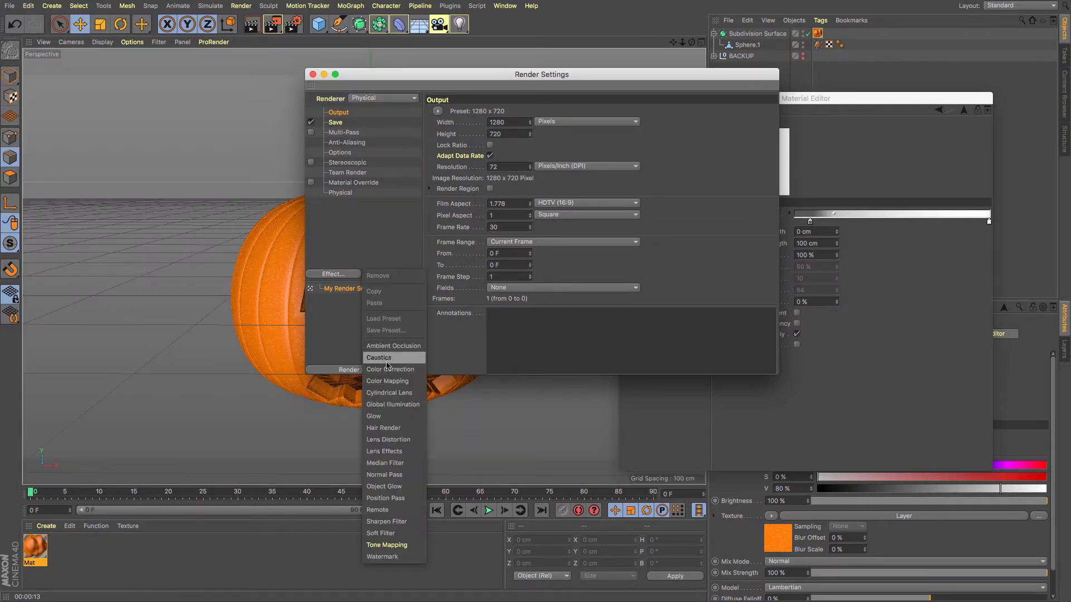
click(393, 405)
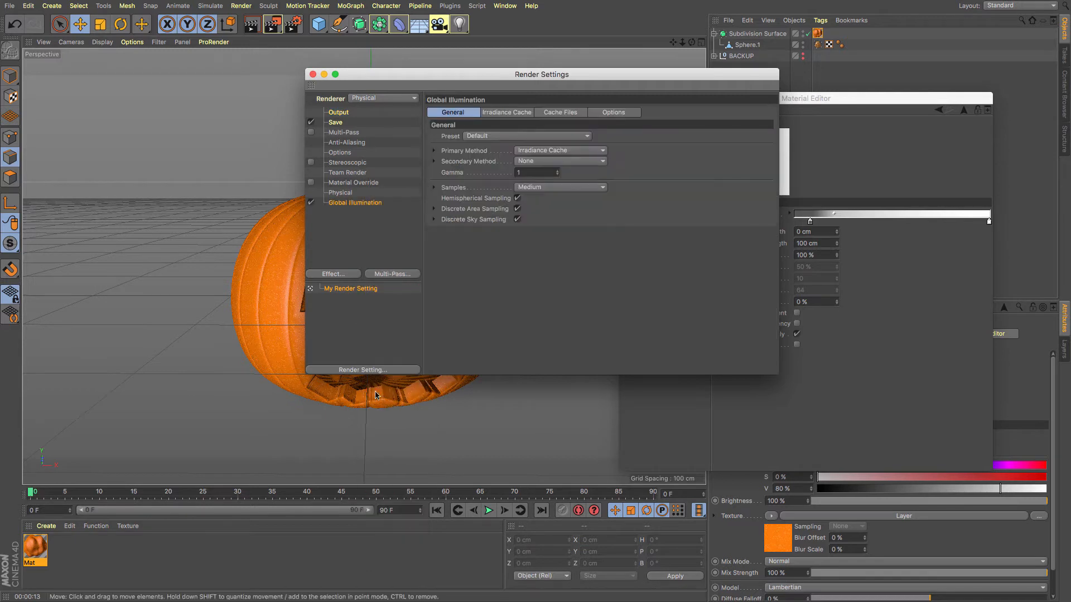
click(313, 75)
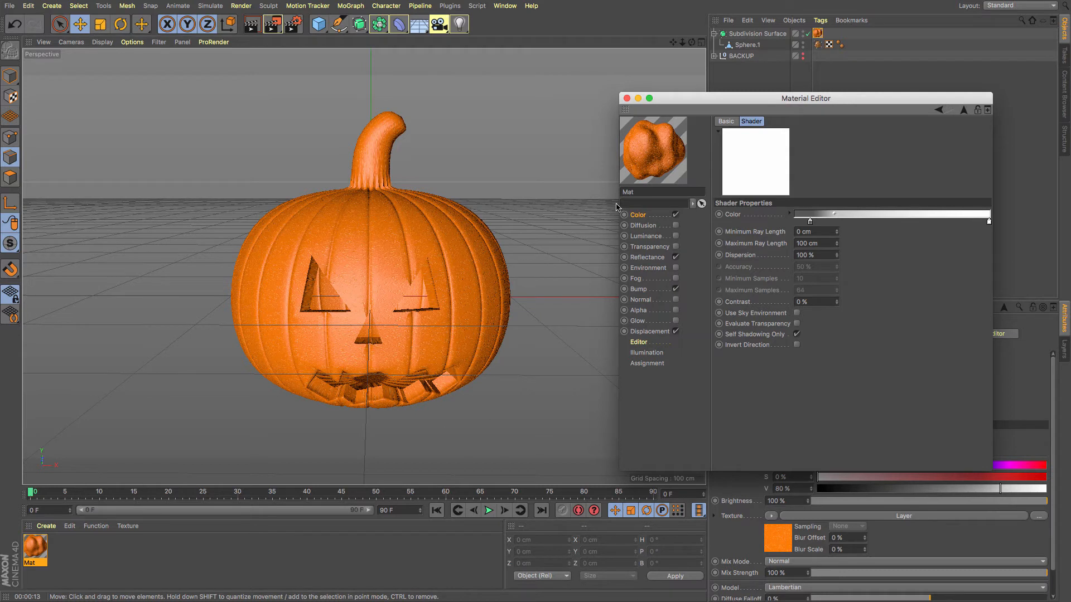
Search the Content Browser presets for "lightbox" and load the set with Scene Controller and Tabeltop into the scene
click(627, 98)
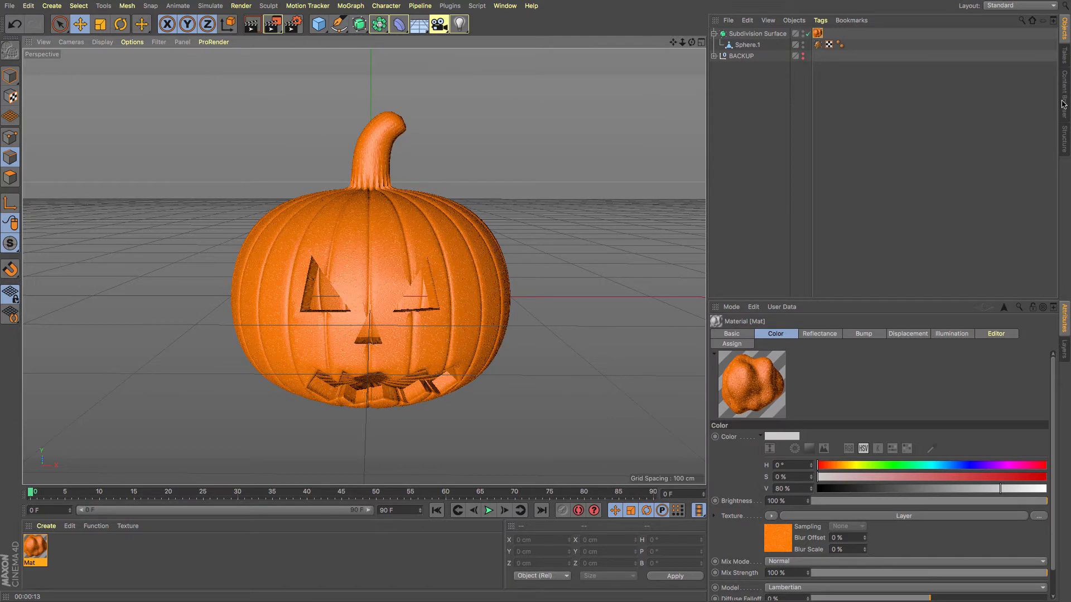
click(1063, 104)
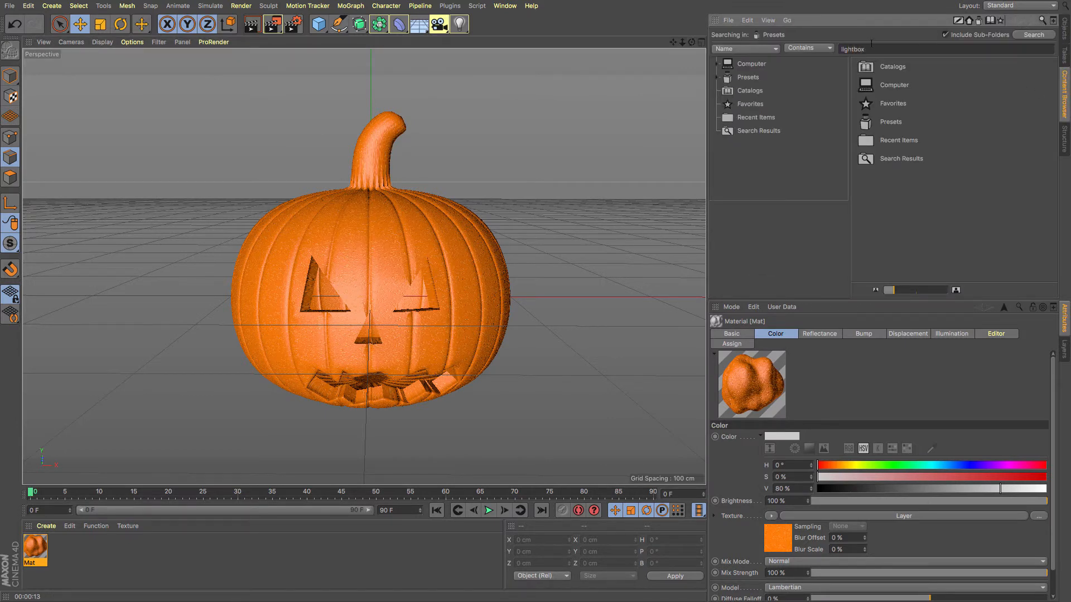
key(Return)
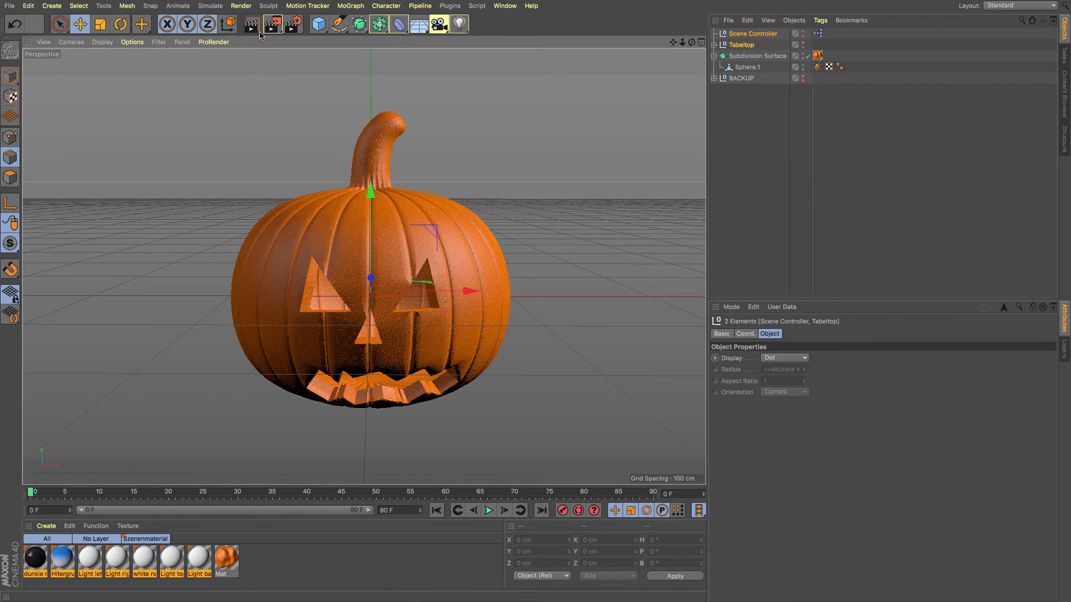
Render the viewport to check how the pumpkin sits in the loaded lightbox set
drag(683, 43, 554, 69)
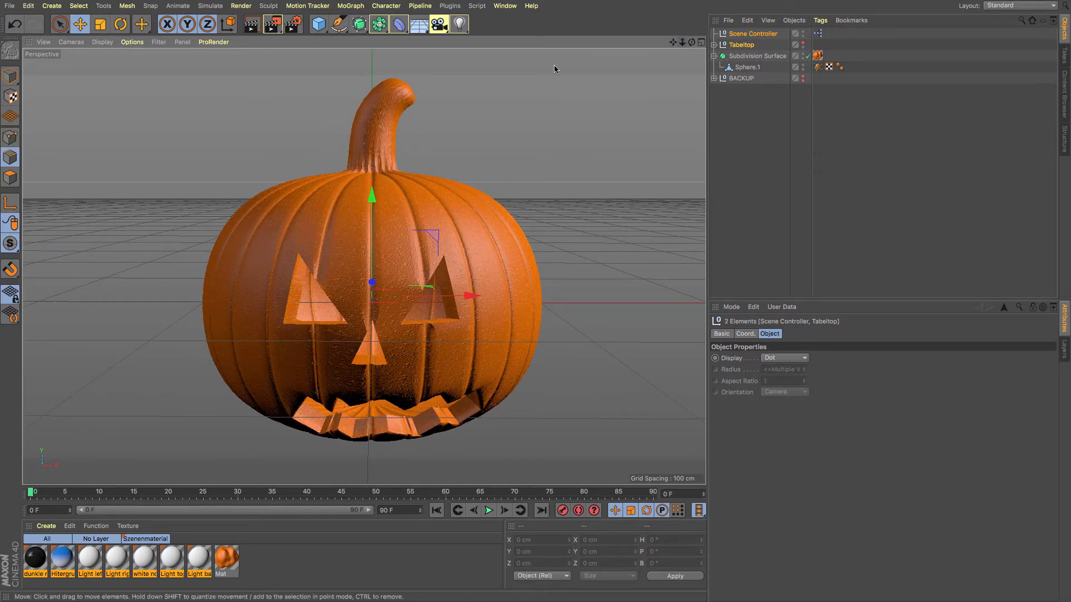
click(251, 24)
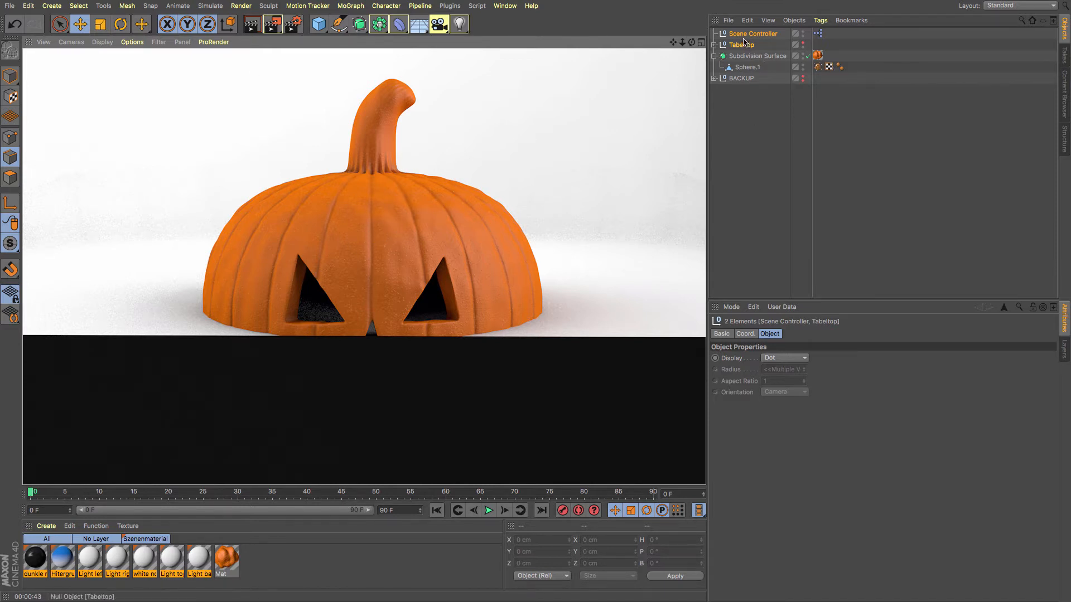
Make the lightbox set visible in the viewport and lower Scene Controller and Tabeltop to about -63 cm in Y, beneath the pumpkin
click(80, 24)
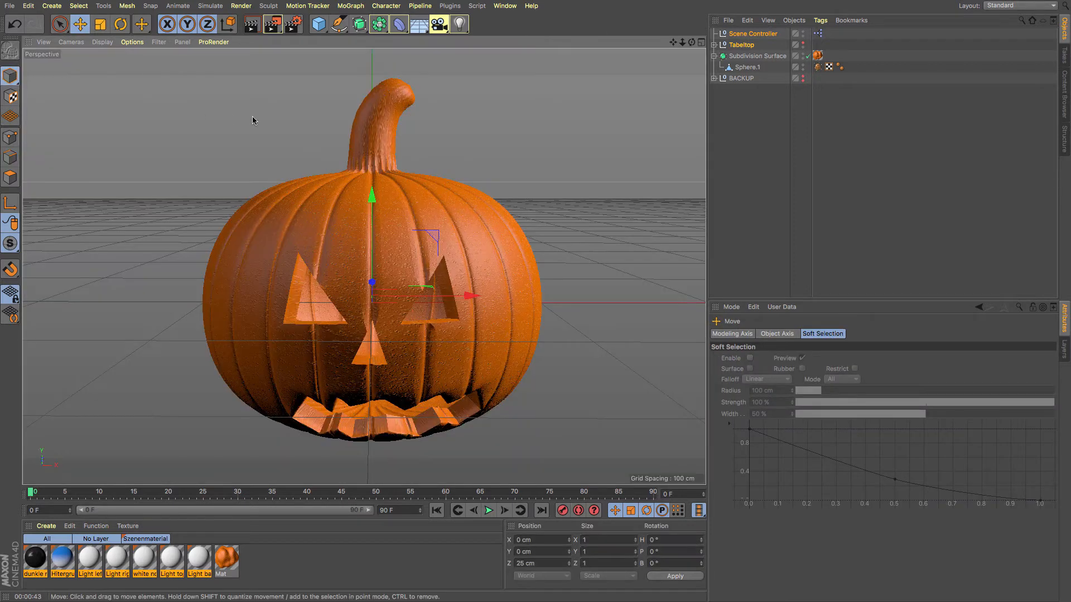
drag(372, 196, 372, 312)
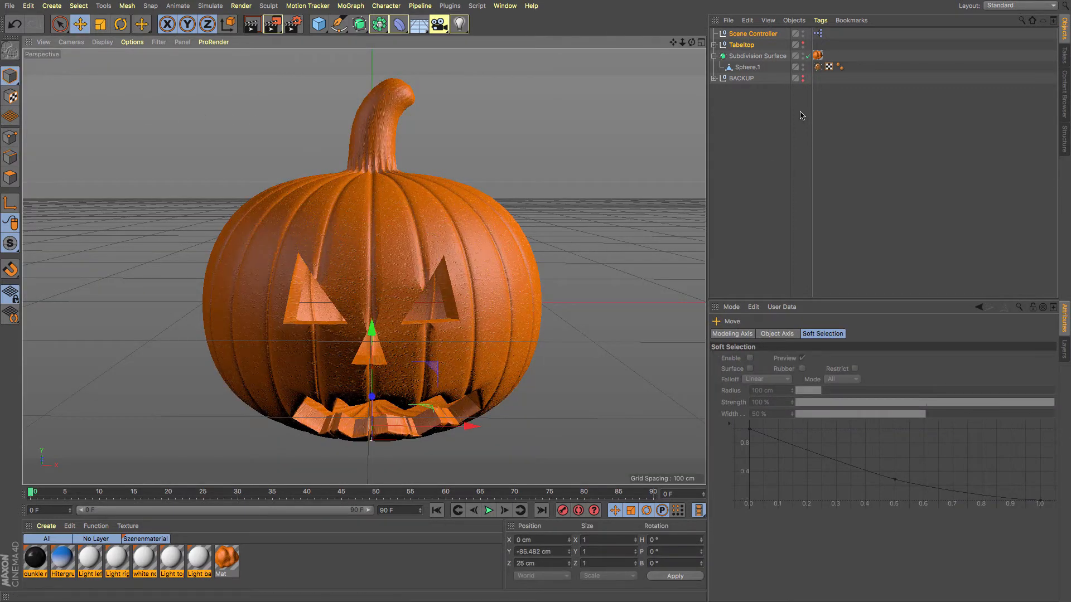
click(802, 43)
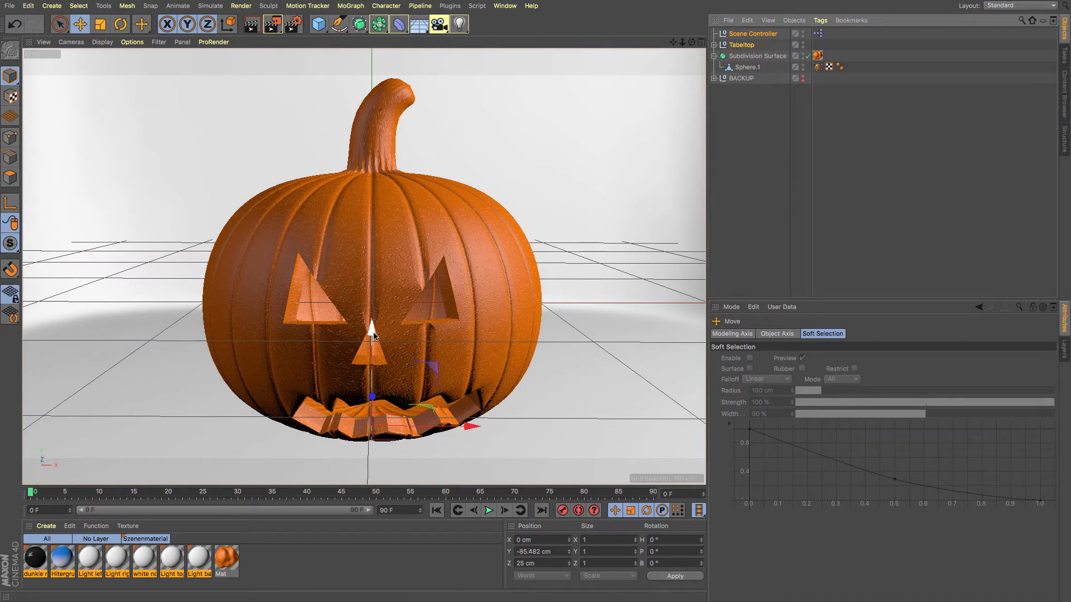
drag(373, 334, 378, 301)
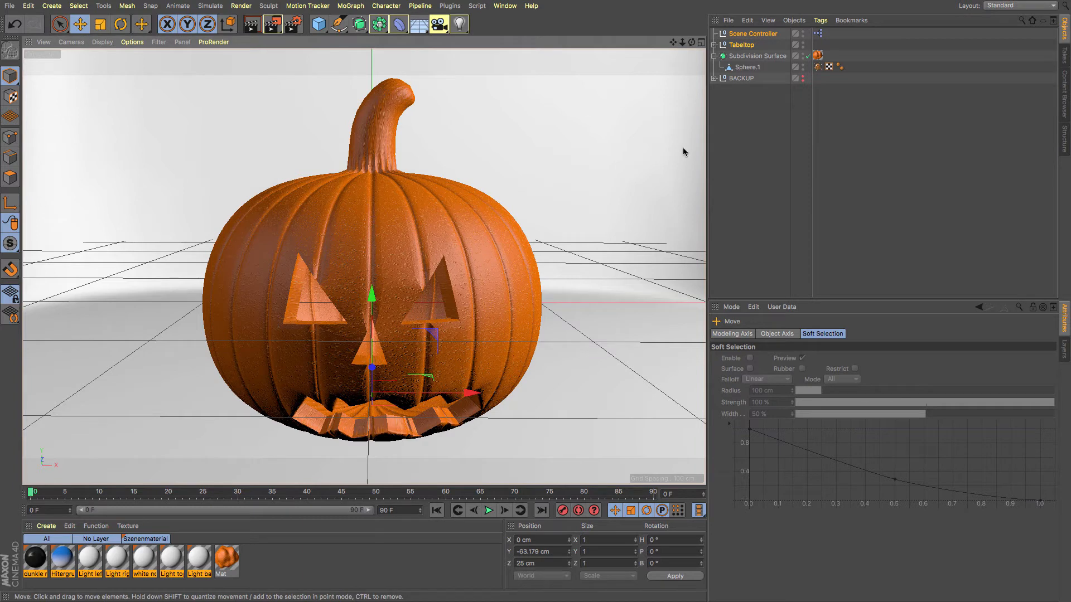
click(726, 140)
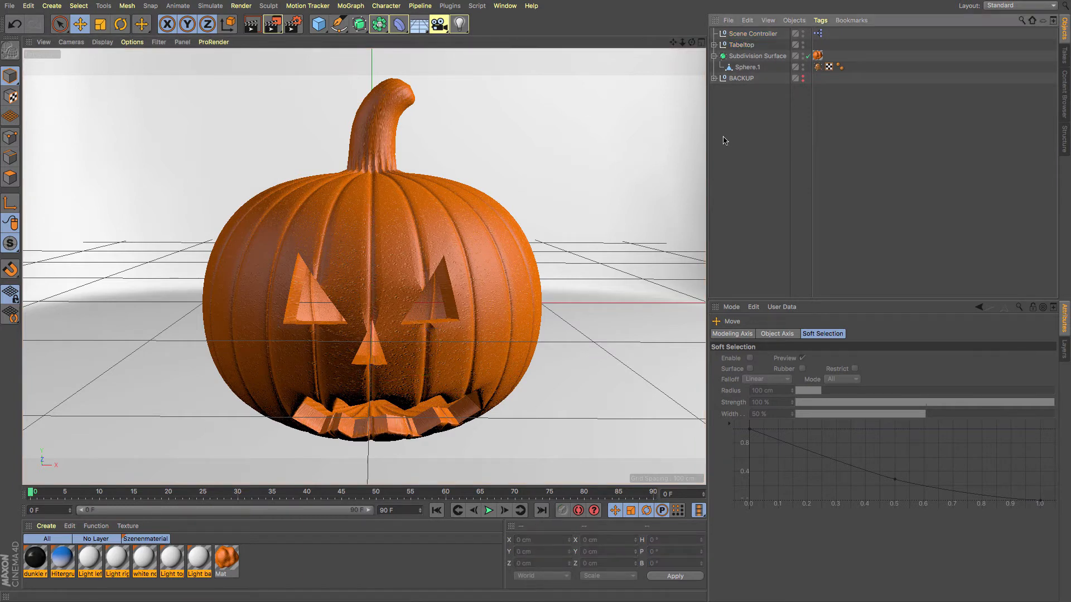
Reopen the Mat material's Color Layer shader and reduce the Ambient Occlusion layer's strength to 76%
double_click(233, 568)
click(334, 208)
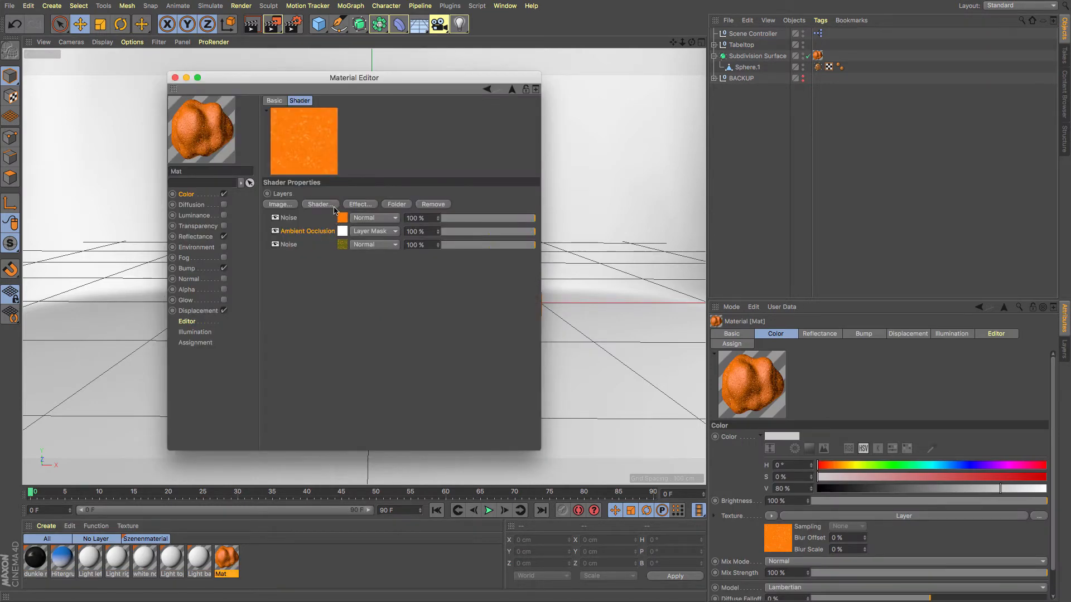
drag(299, 87, 649, 105)
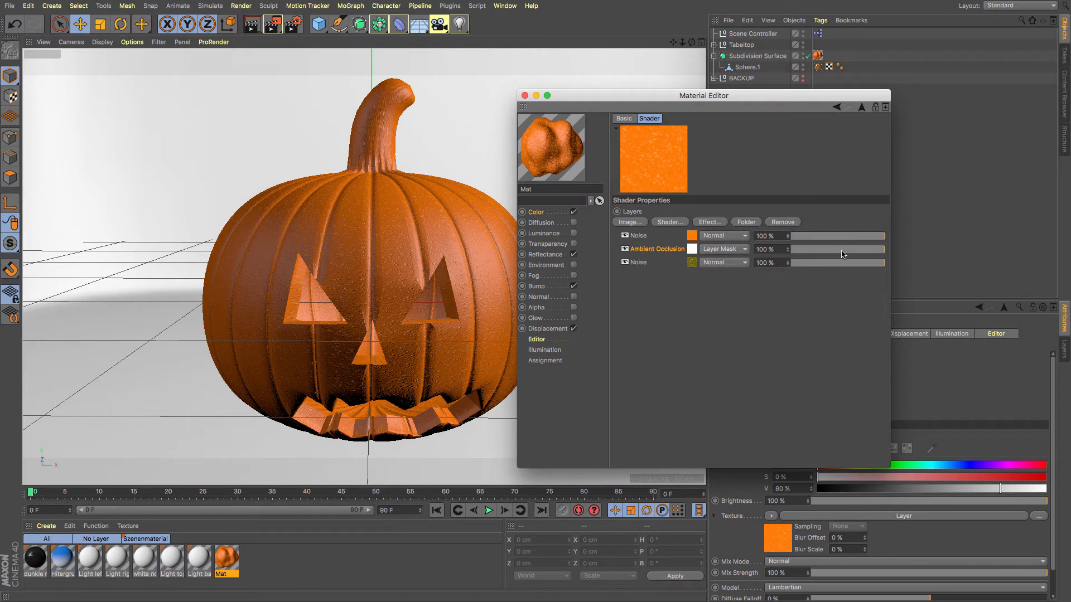
click(863, 252)
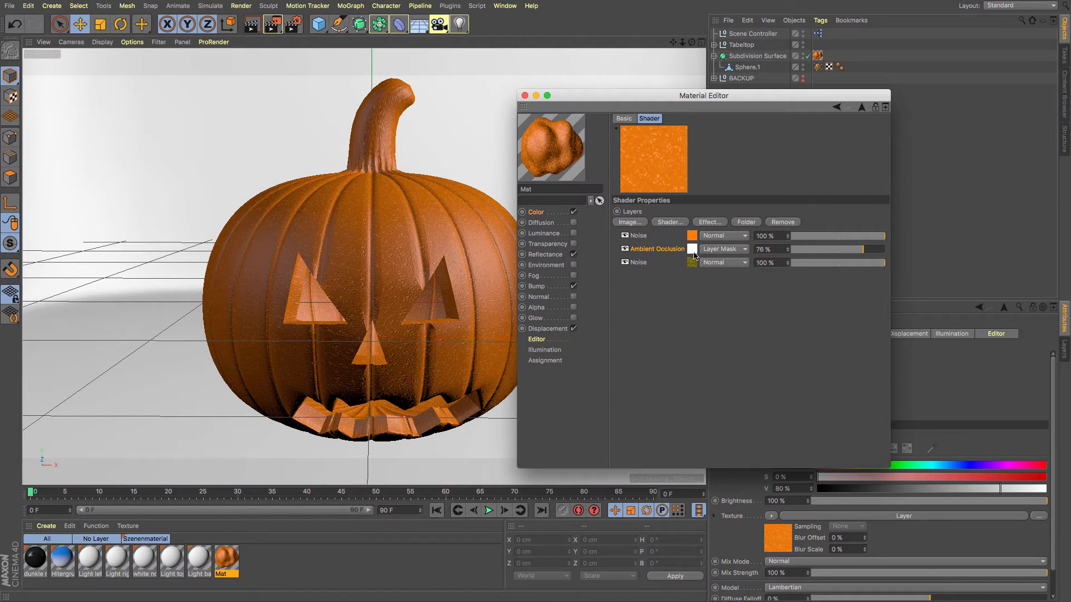
drag(618, 97, 741, 112)
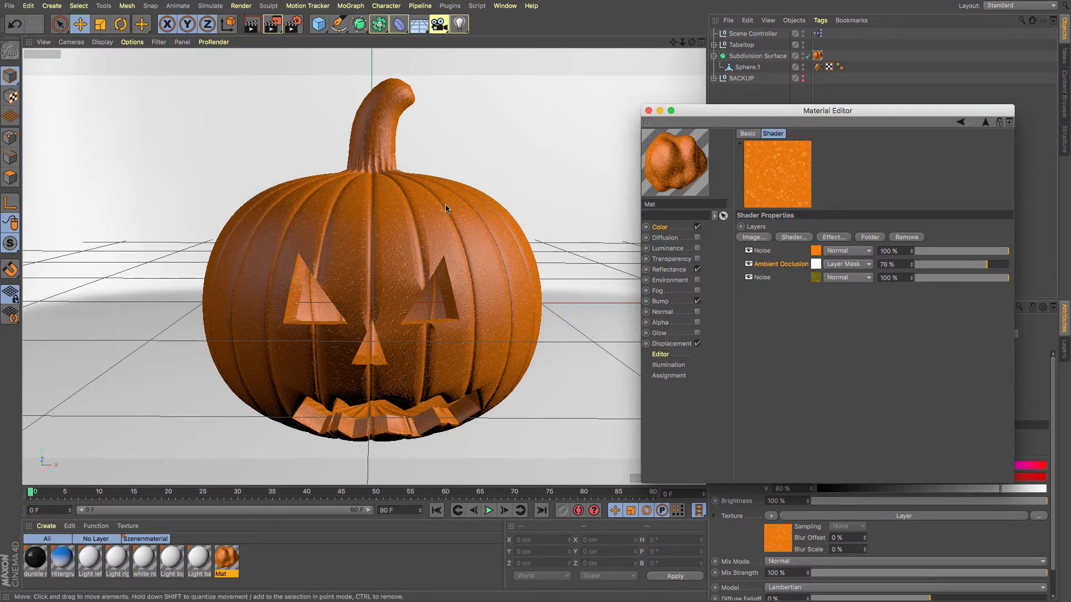
Add a Color shader as the uppermost layer and make it dark brown with 47% saturation and 35% value
click(786, 237)
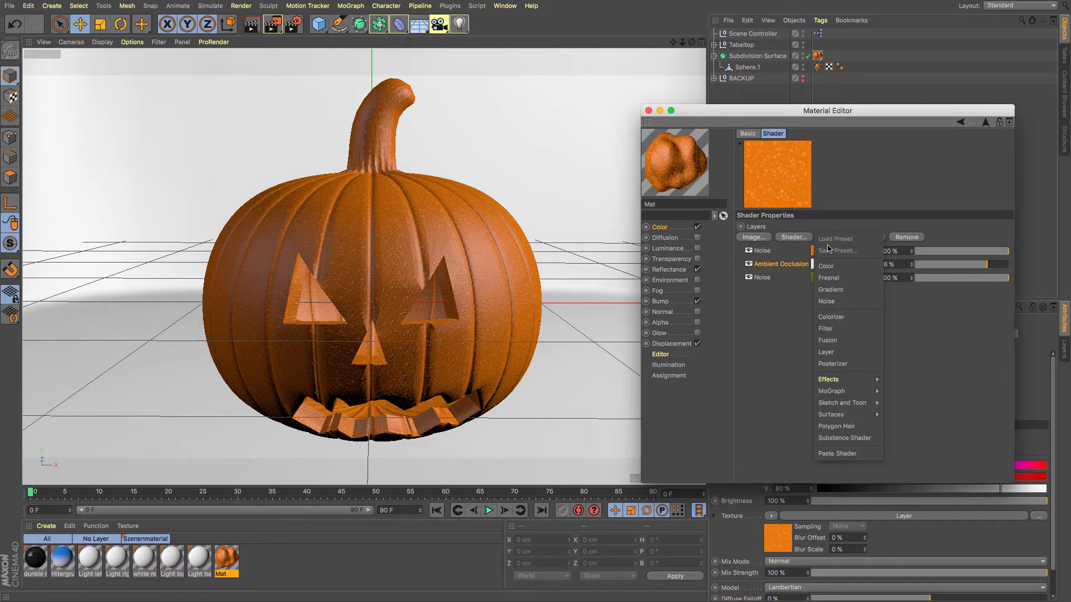
click(829, 266)
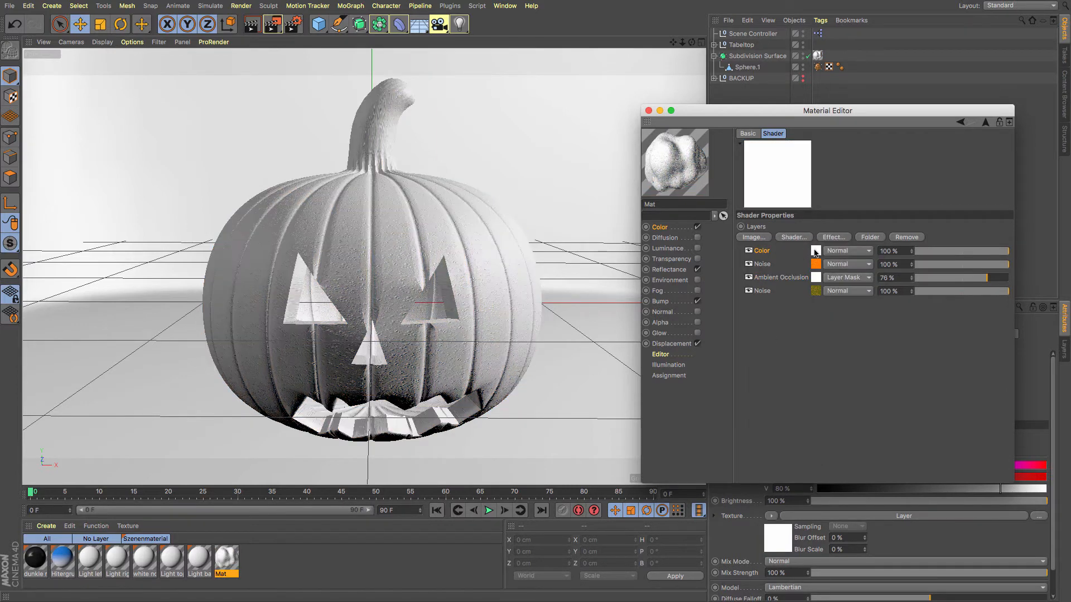
click(815, 252)
click(853, 255)
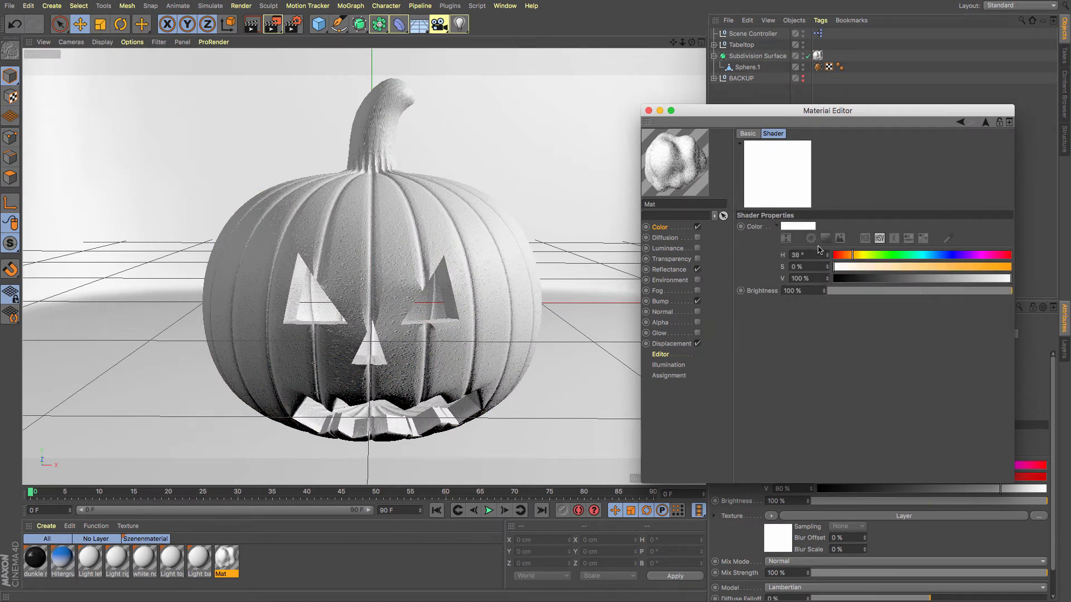
double_click(796, 266)
text(47)
key(Return)
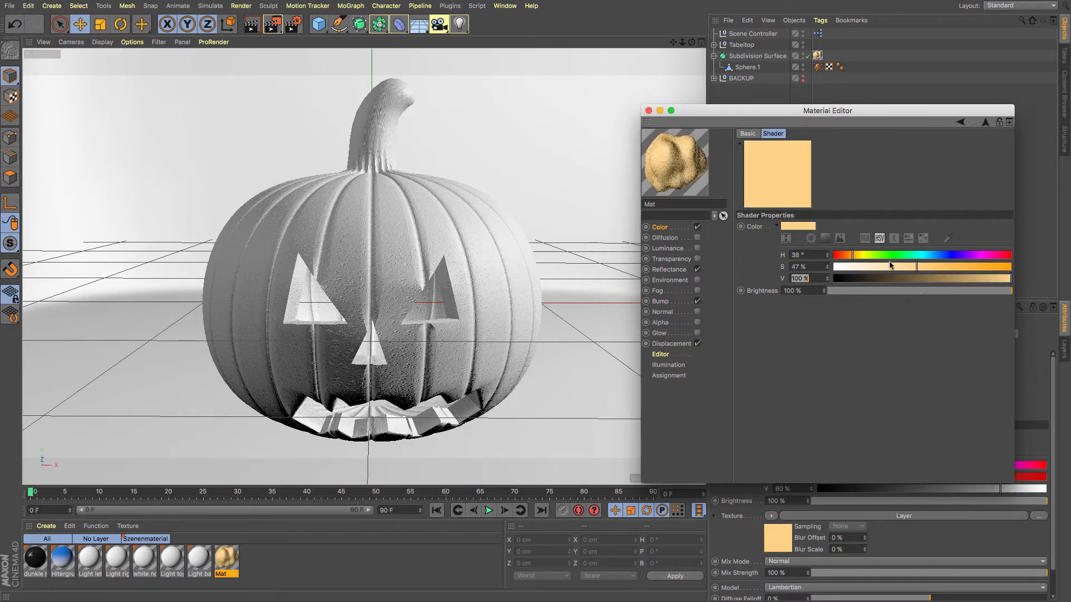
click(895, 279)
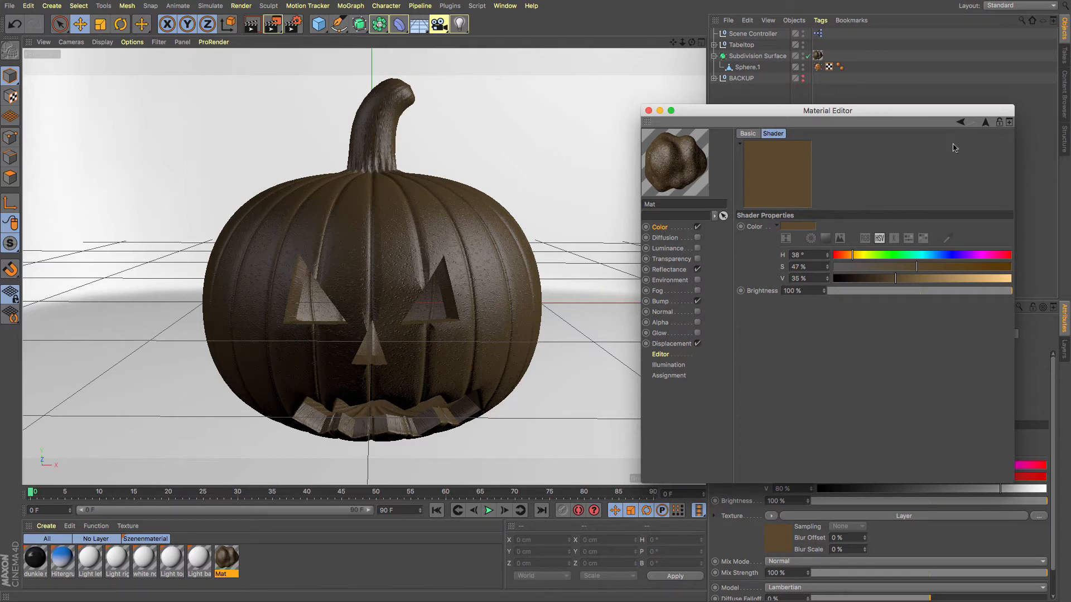
click(961, 122)
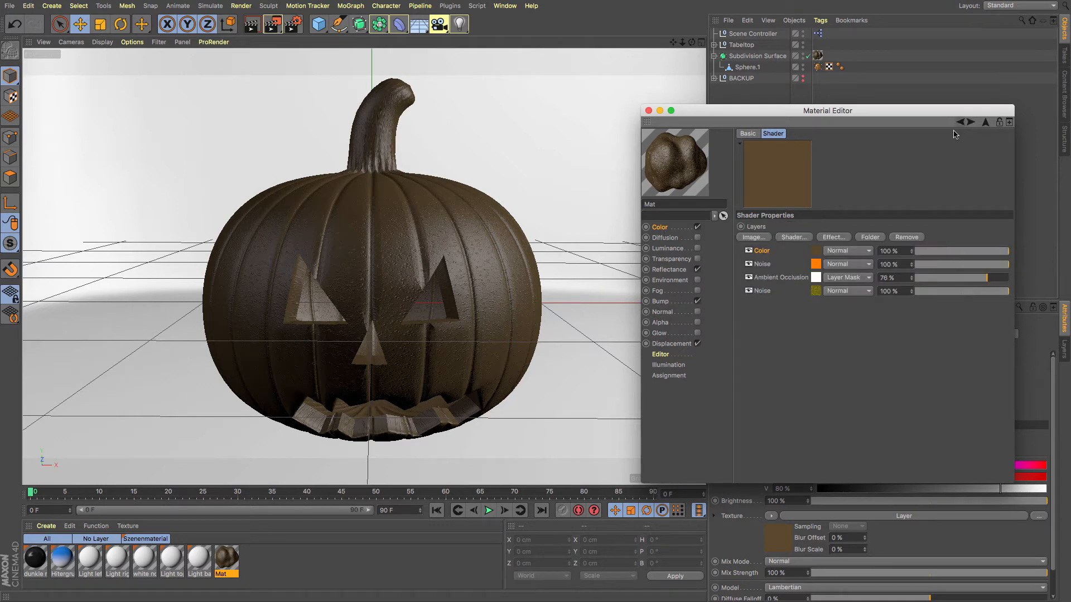
Add a Noise shader layer, place it directly beneath the brown Color layer and set its blending to Layer Mask
click(794, 239)
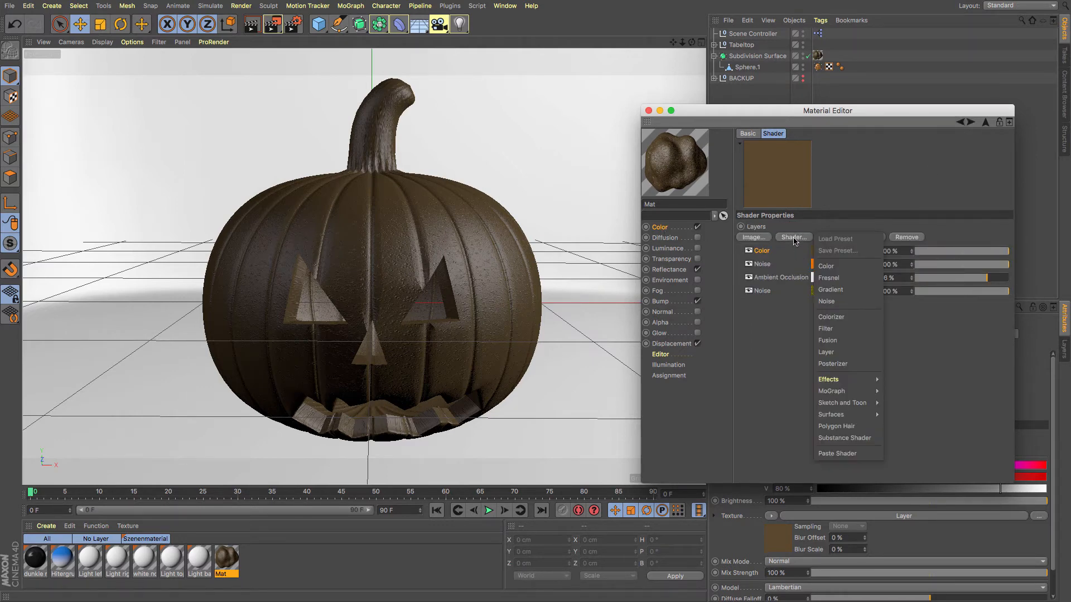
click(835, 303)
mouse_move(762, 251)
mouse_down()
mouse_move(769, 279)
mouse_move(762, 272)
mouse_up()
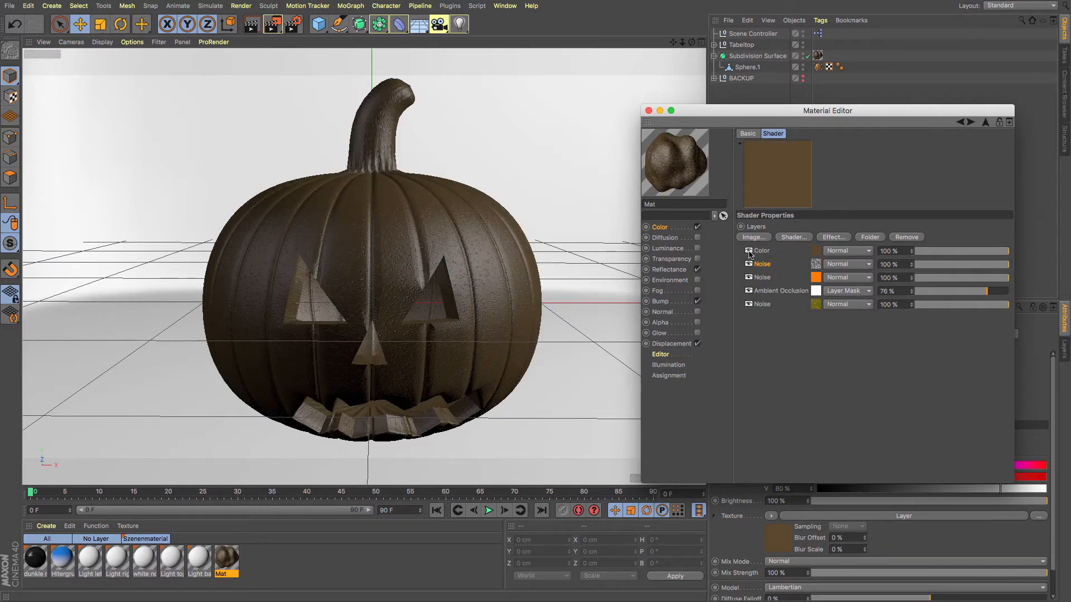
click(856, 265)
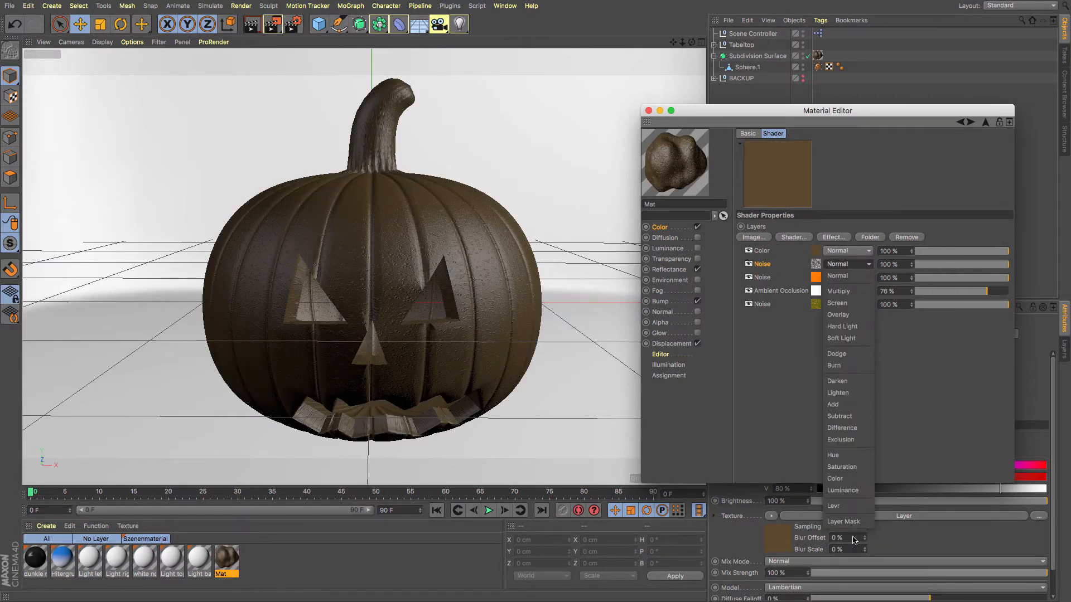
click(843, 521)
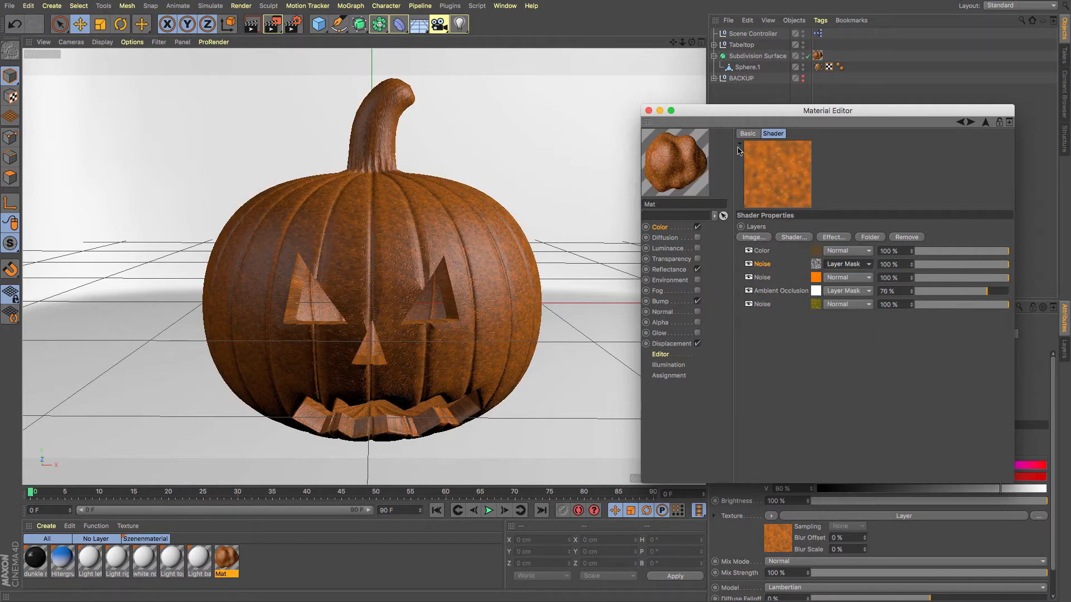
Try Displaced Turbulence for the brown layer's mask noise, settle on Displaced Voronoi and return to the layer list
click(817, 267)
click(819, 260)
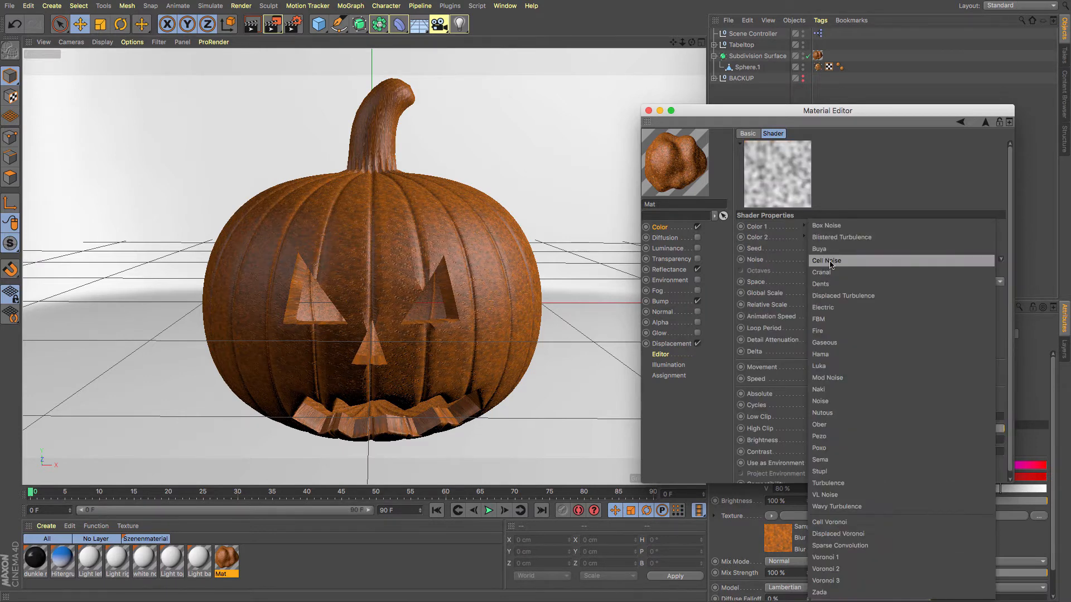
click(859, 295)
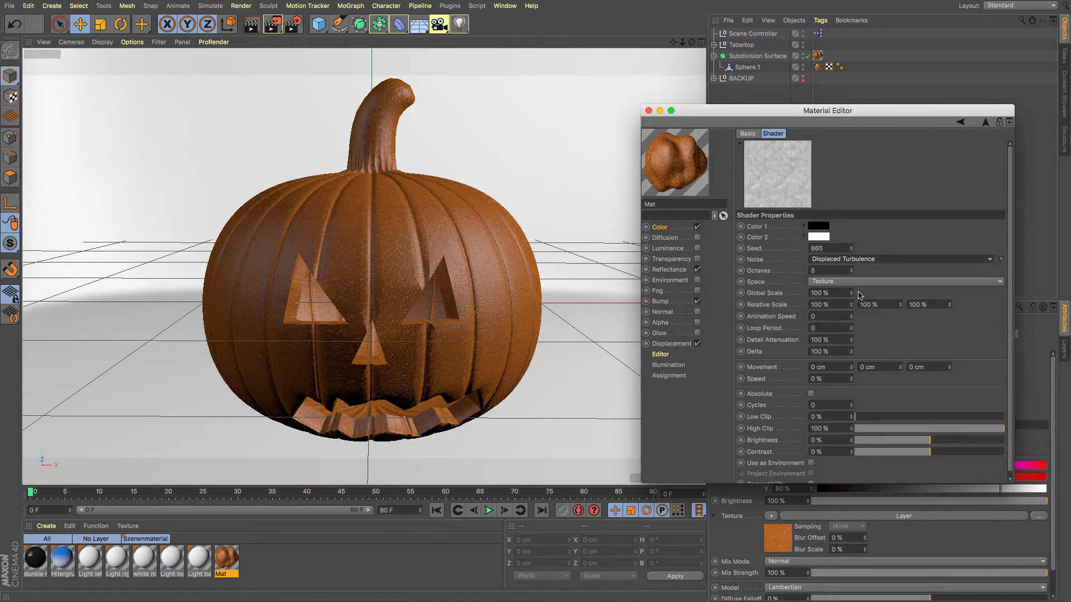
click(871, 260)
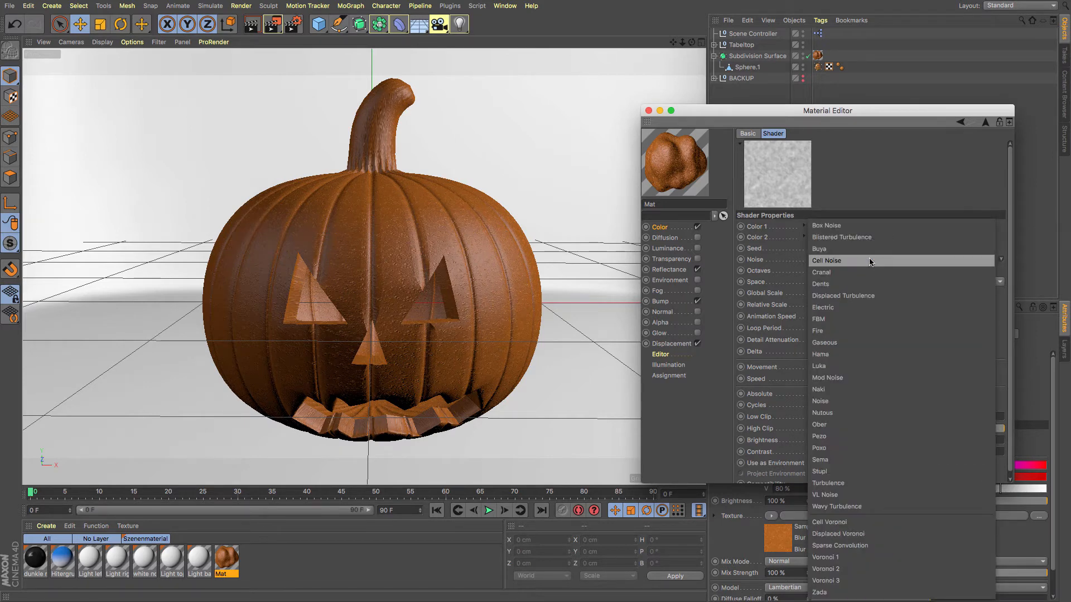
click(860, 537)
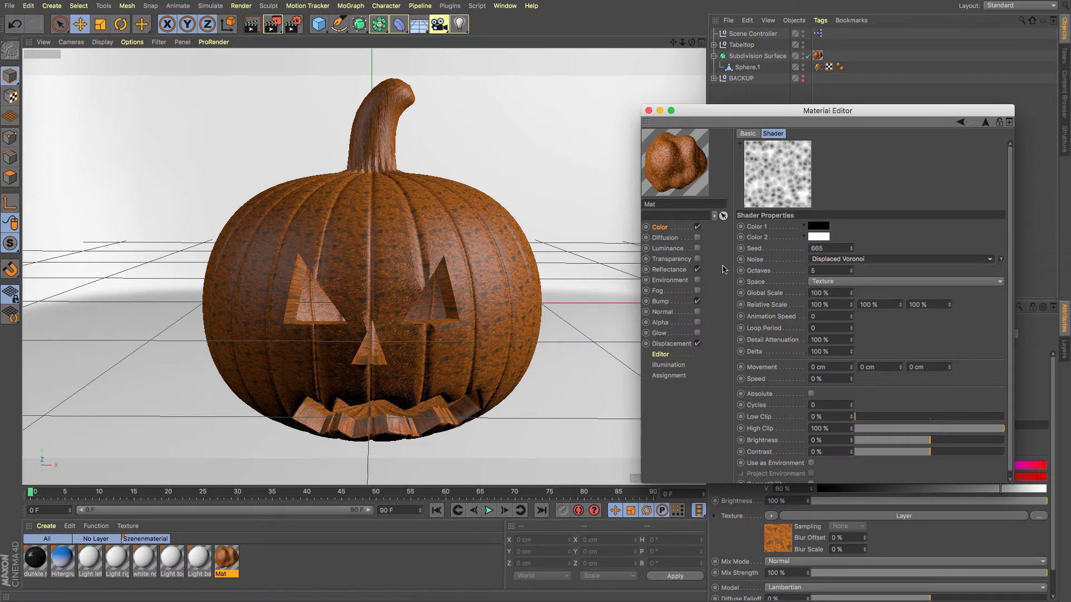
click(960, 121)
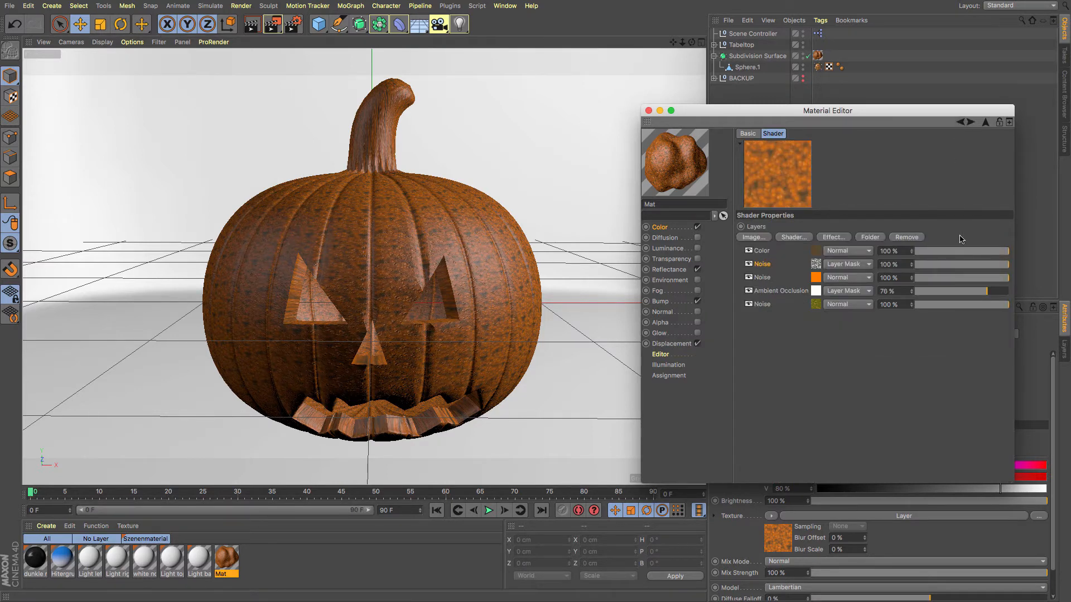
Lower the brown Color layer to 50% and its Noise mask to 49%, and render the viewport to check the skin
click(962, 252)
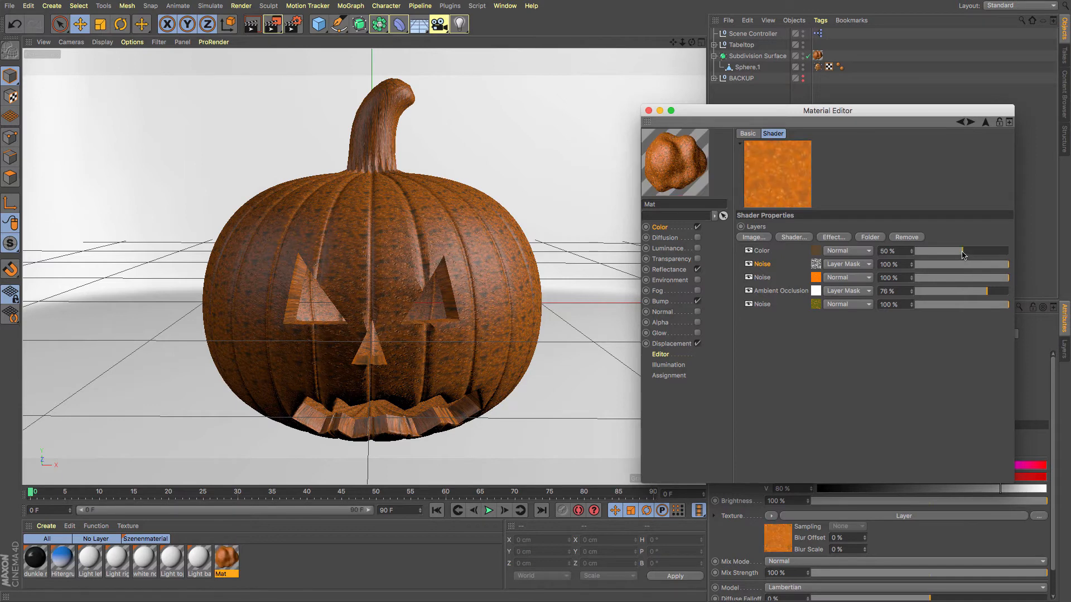
click(952, 266)
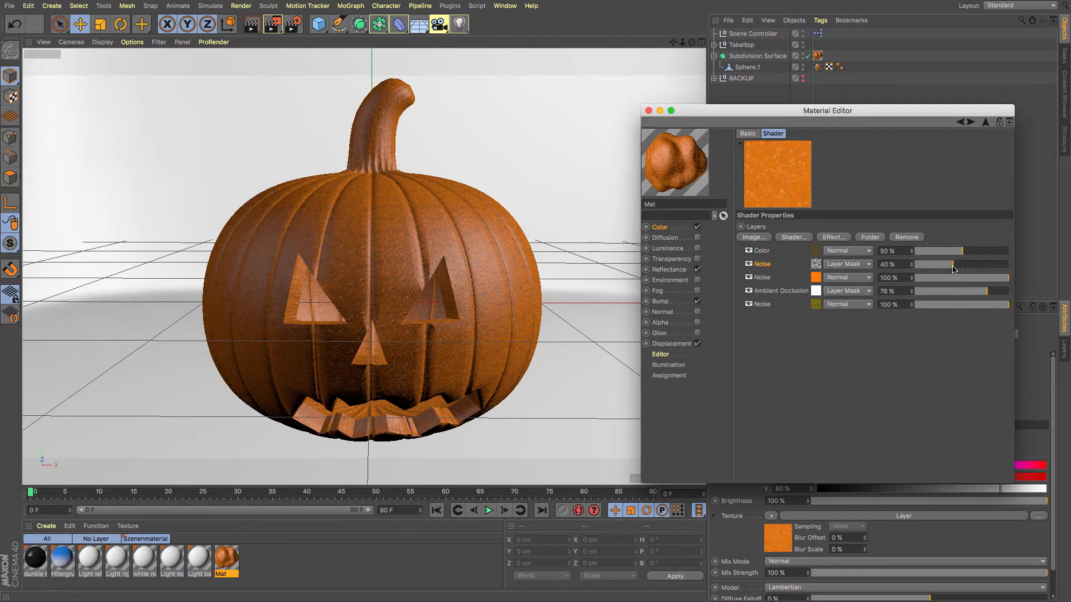
drag(956, 269, 962, 268)
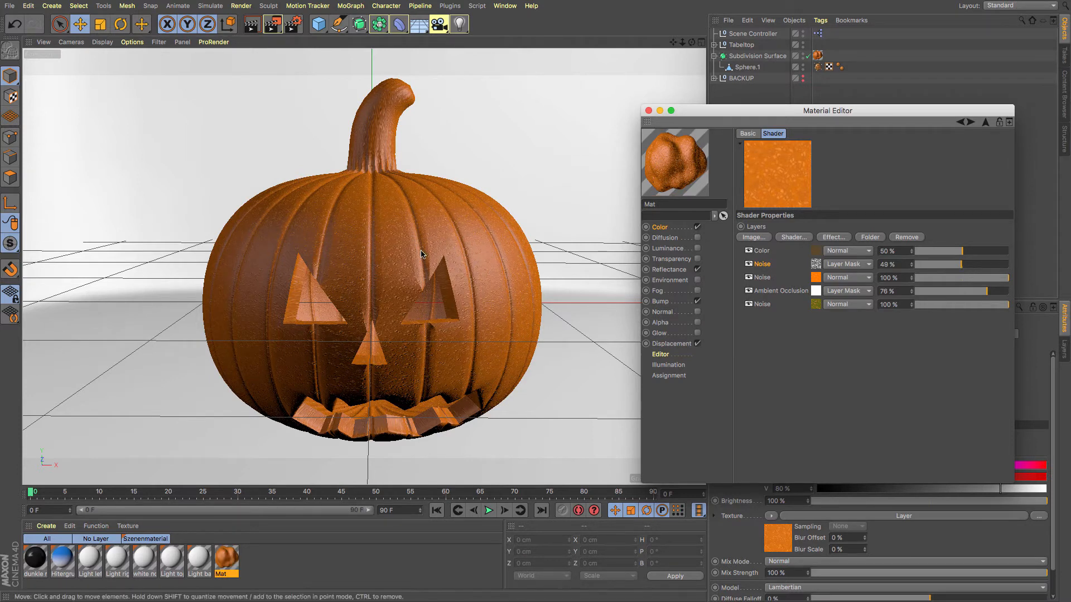
click(254, 33)
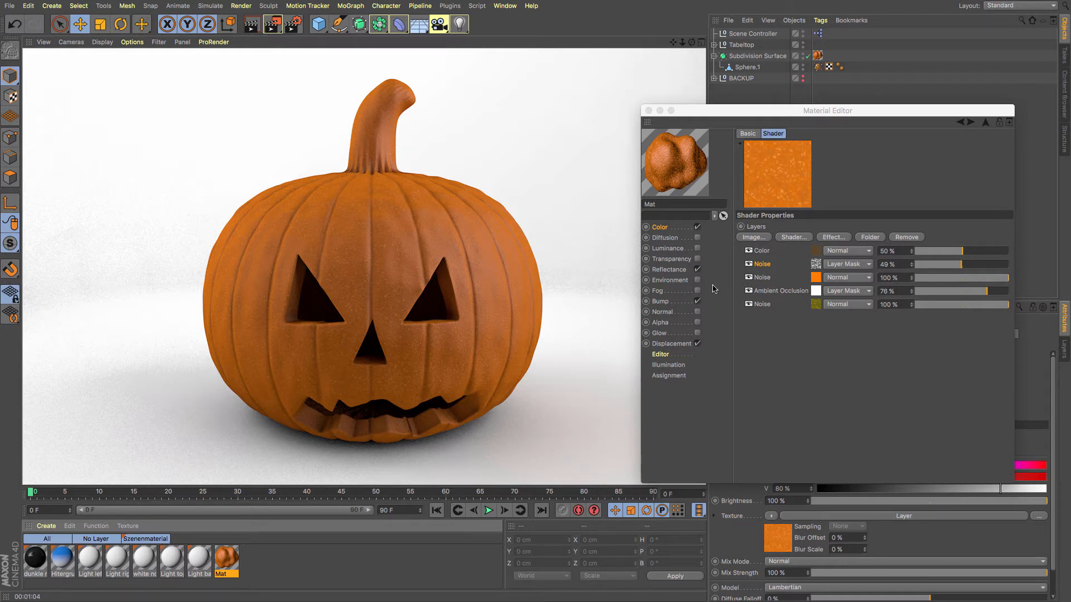
Tighten the Default Specular reflectance highlight to 32% width and raise its specular strength to 97%
click(673, 273)
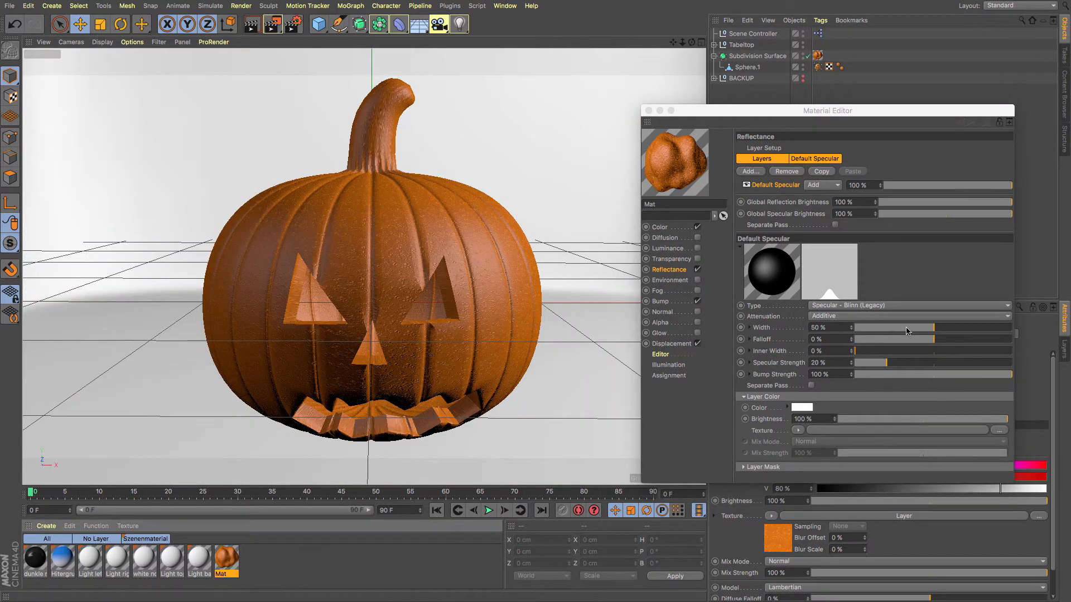
drag(907, 333, 886, 331)
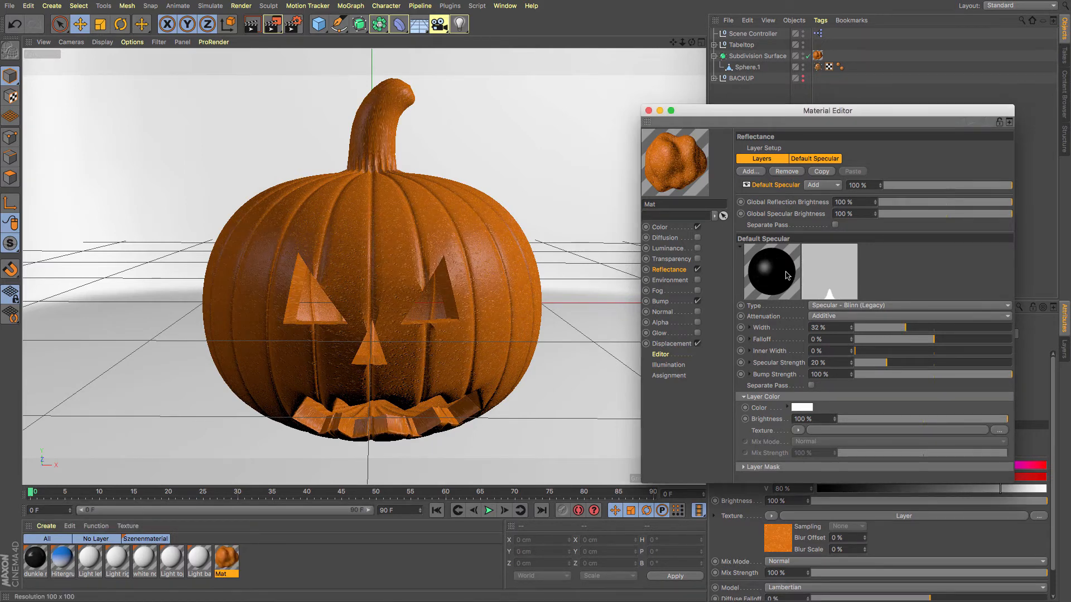
drag(907, 366, 1009, 365)
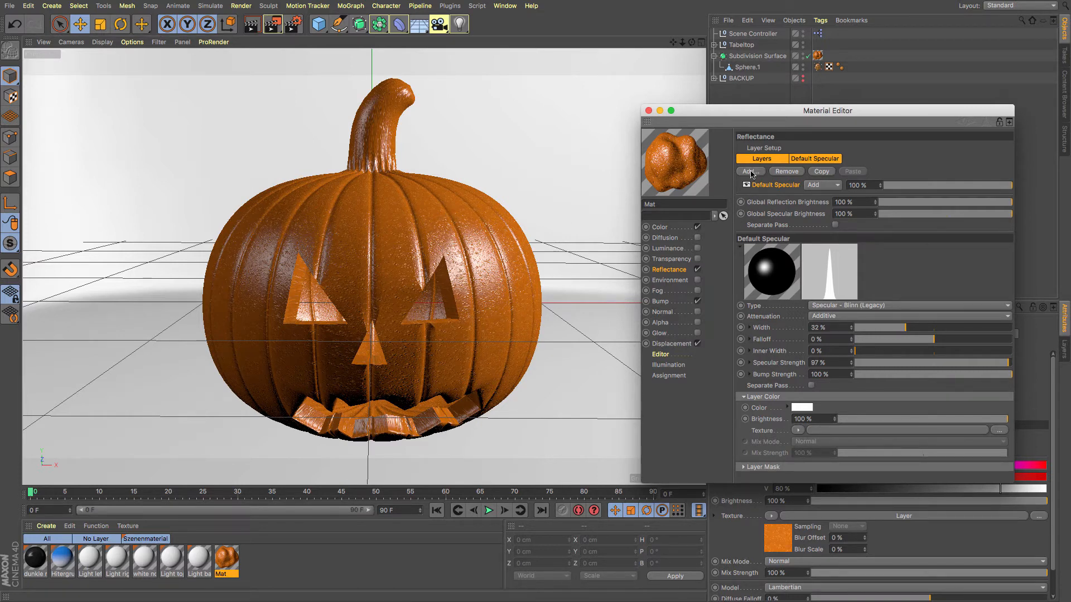
Add a Beckmann reflectance layer above Default Specular and reduce its layer strength to 1%
click(751, 172)
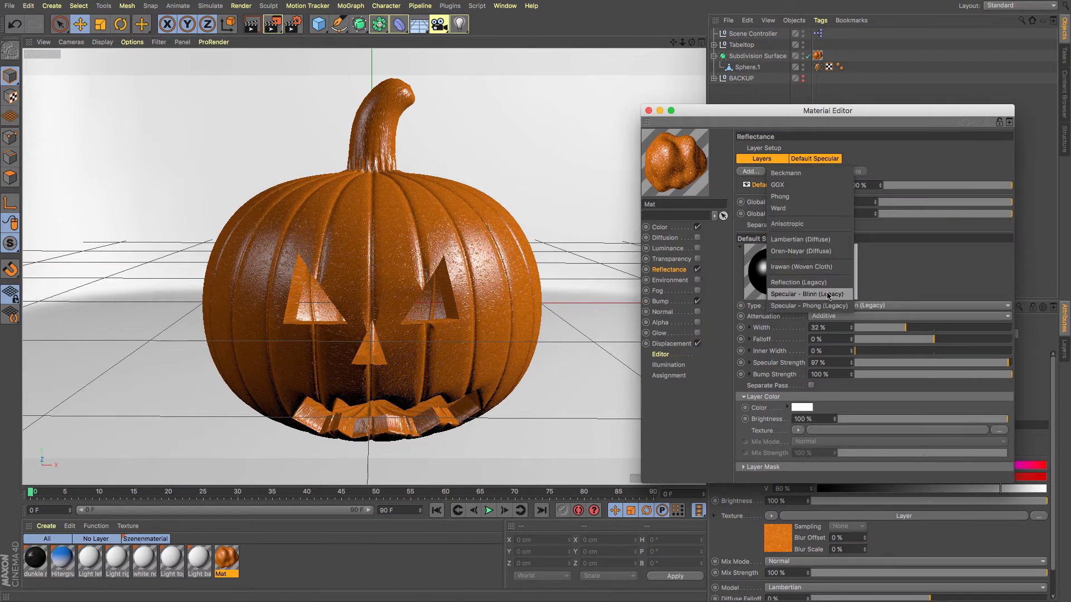
click(790, 173)
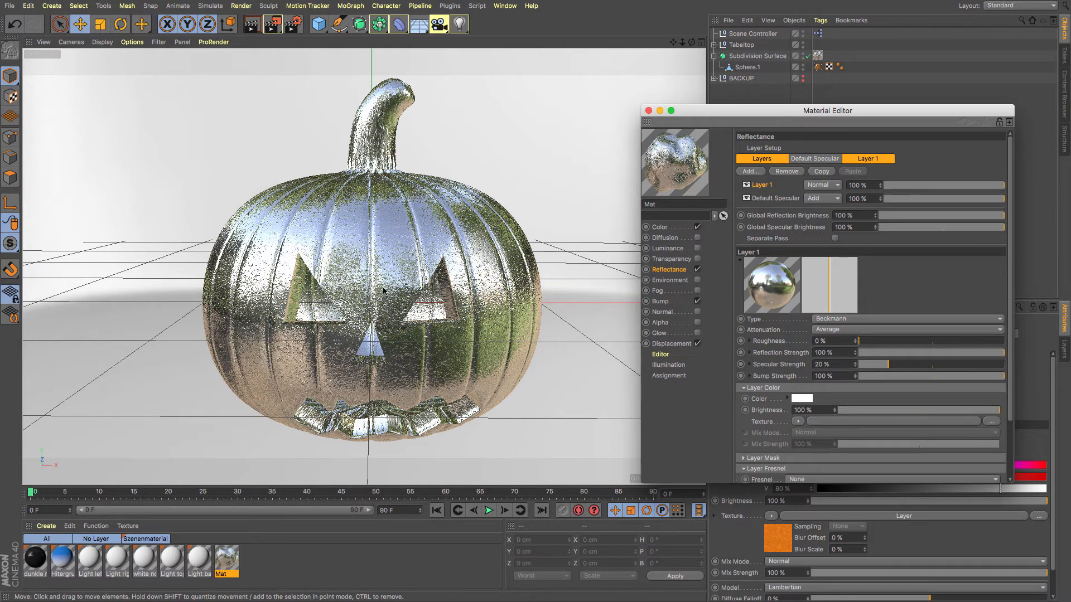
click(887, 187)
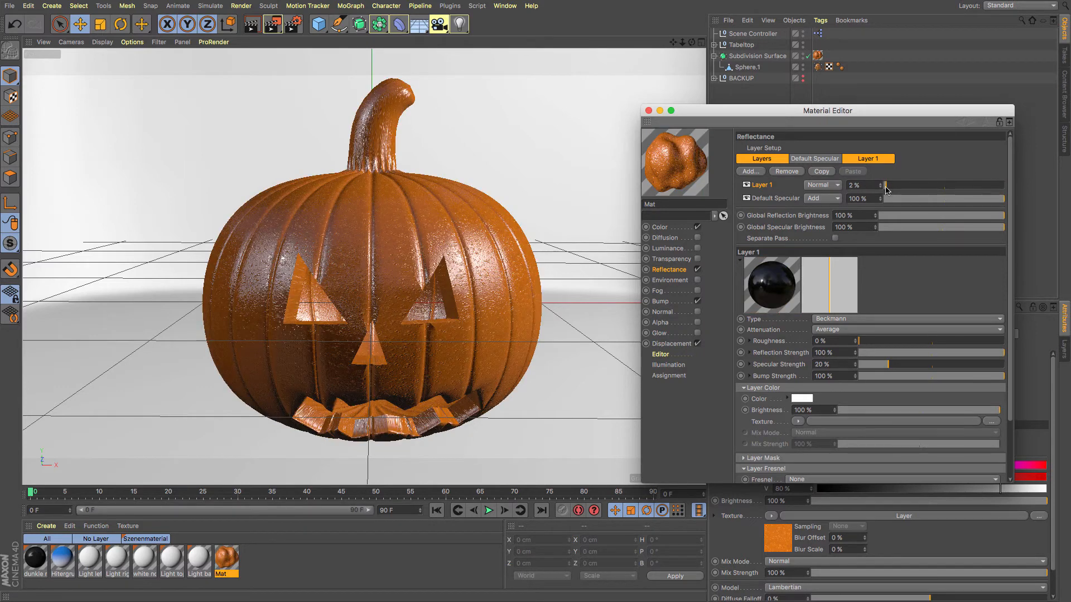
drag(887, 190, 886, 190)
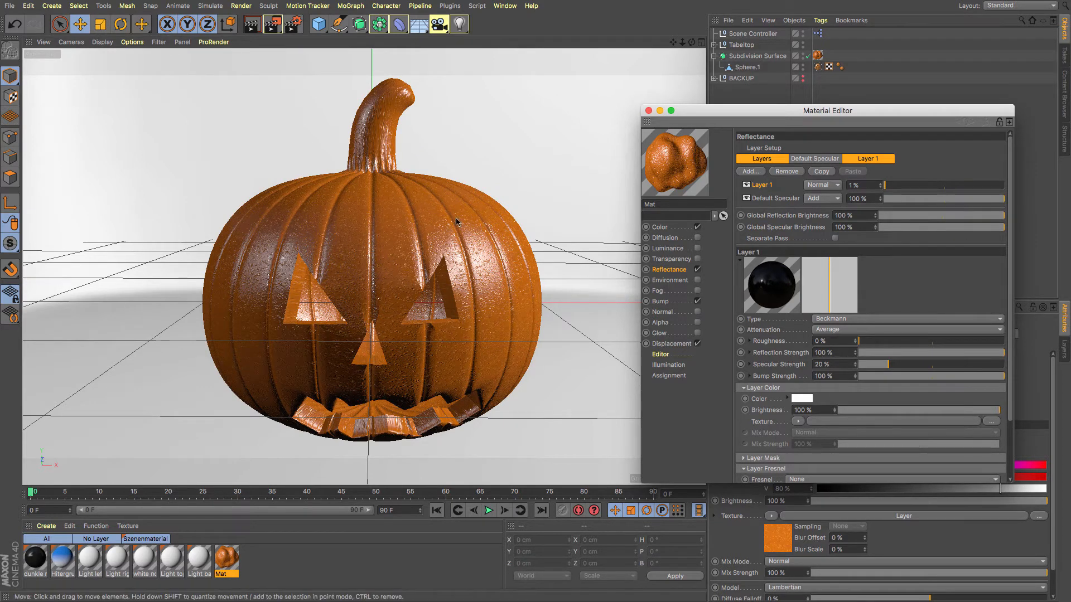
Set the Beckmann layer's roughness to 100%, give it an opaque Dielectric Fresnel at 50% strength and close the material
drag(935, 343, 1008, 346)
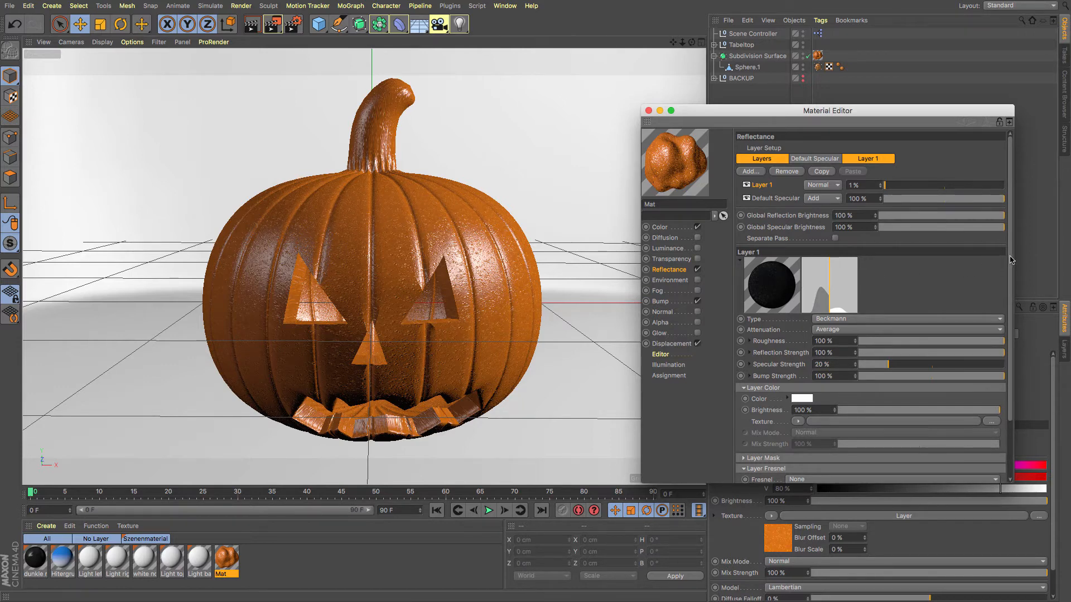
drag(1011, 260, 1012, 312)
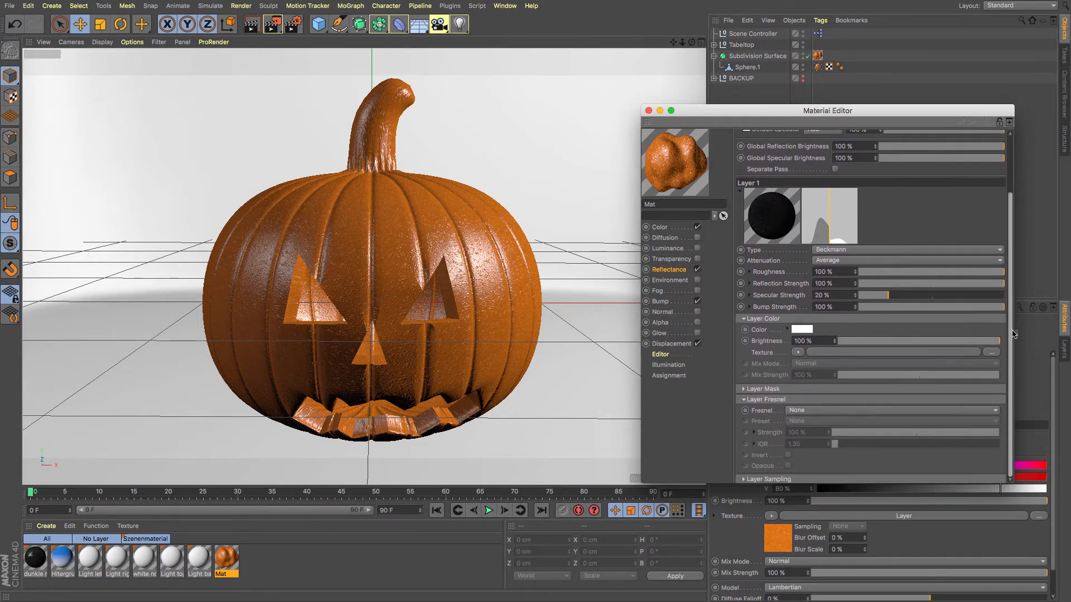
click(798, 413)
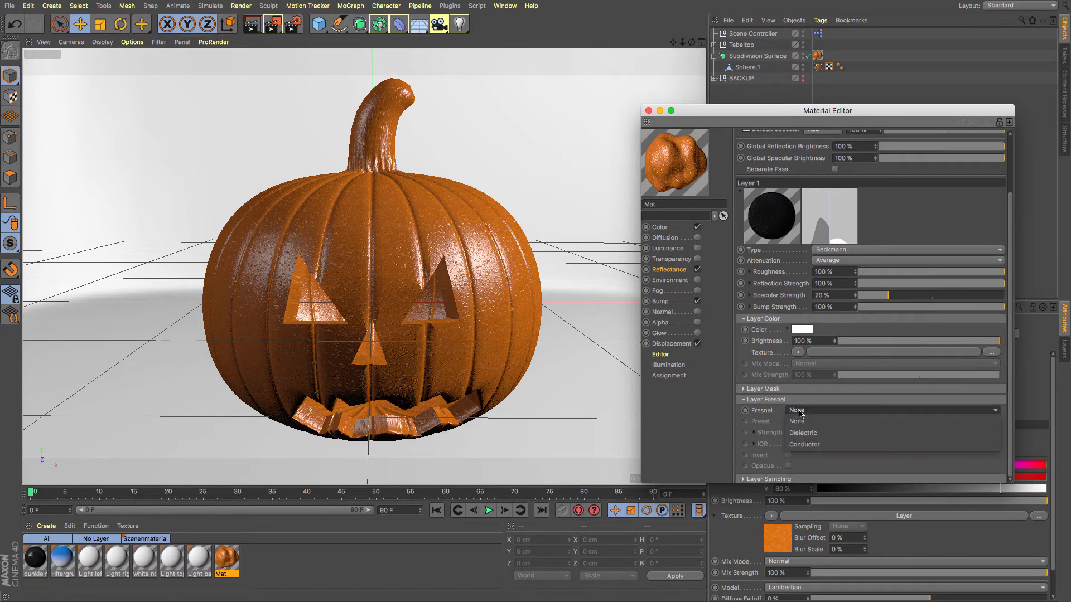
click(831, 435)
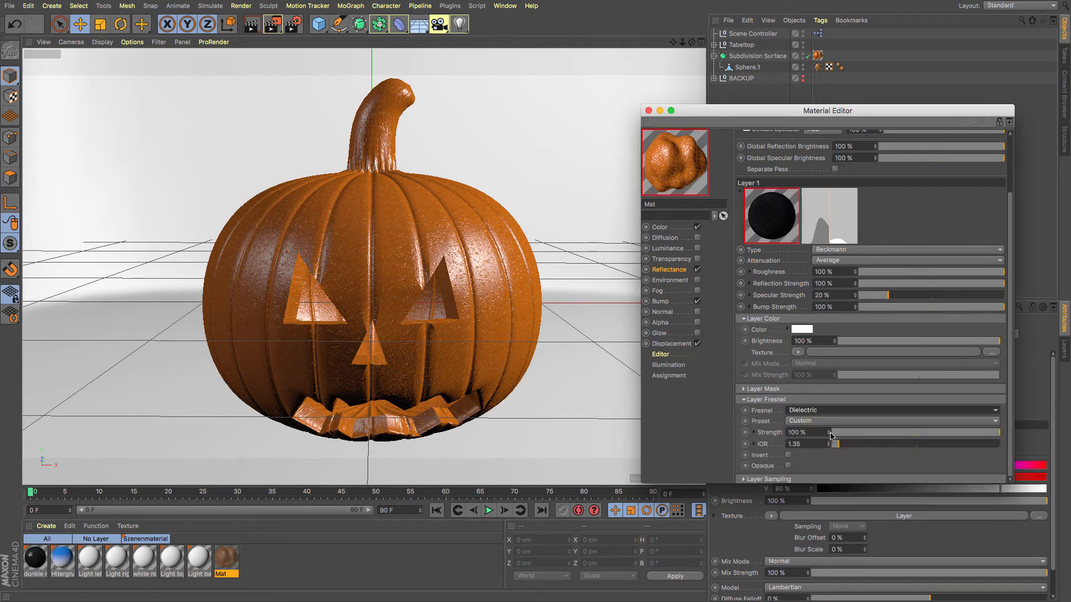
click(917, 435)
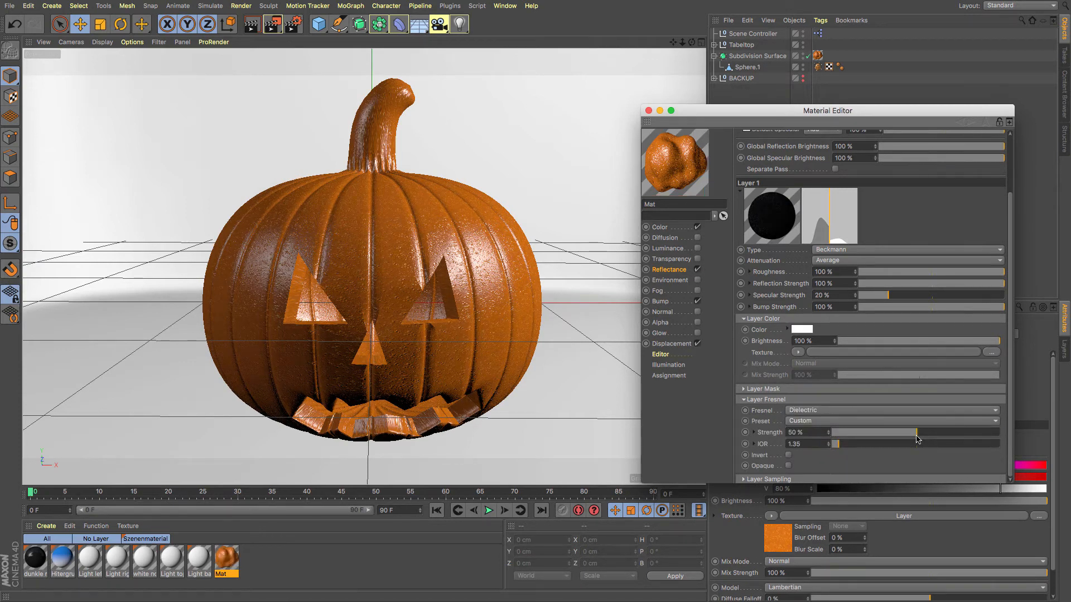
click(789, 466)
click(648, 110)
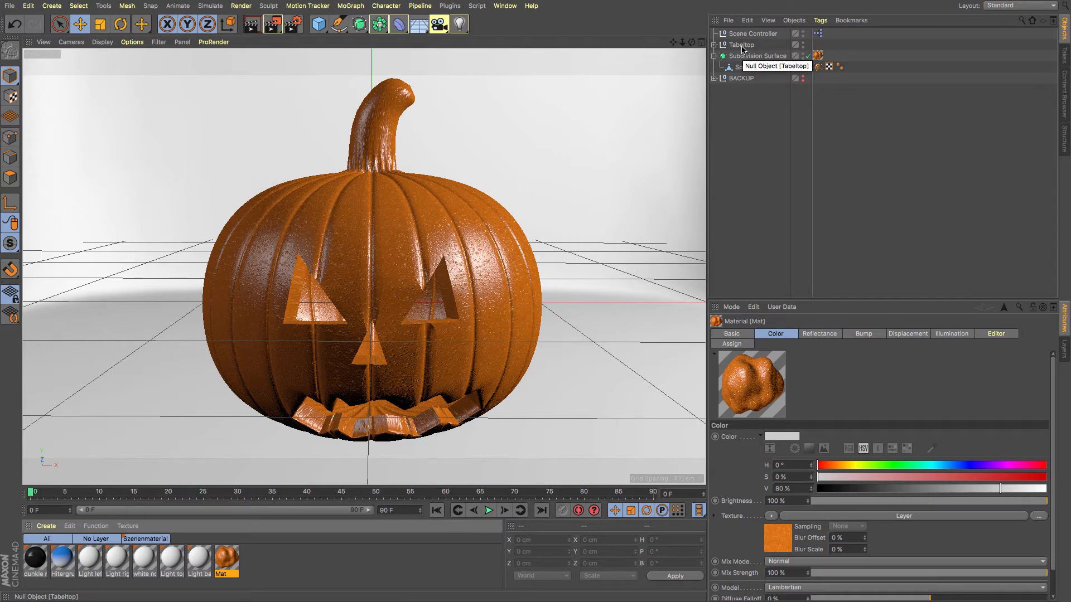
Raise the Scene Controller's left light intensity to 76% and render the project to the Picture Viewer
click(742, 49)
click(743, 34)
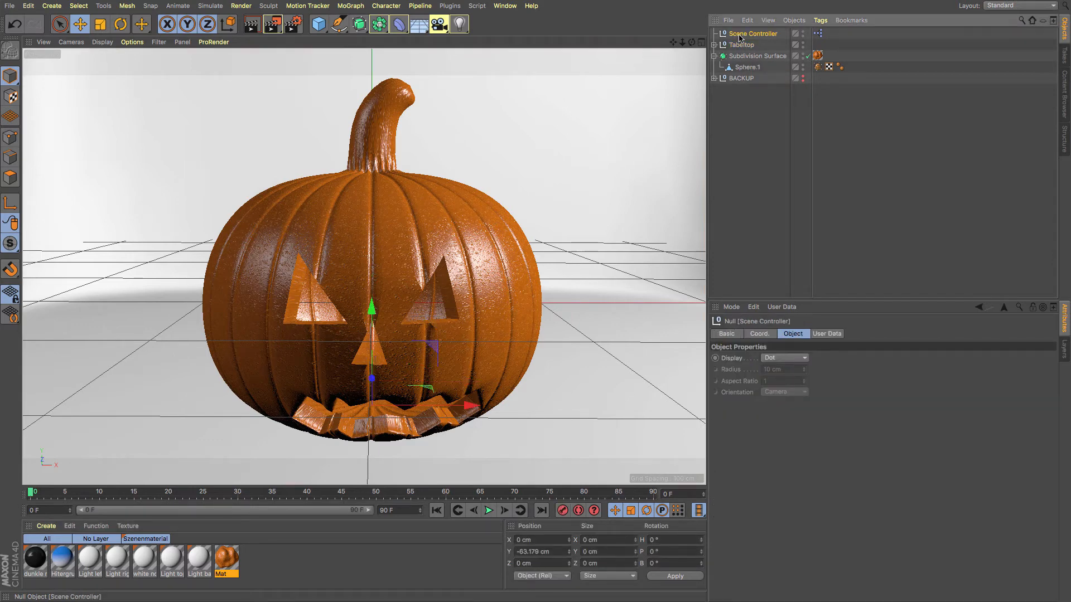
click(827, 334)
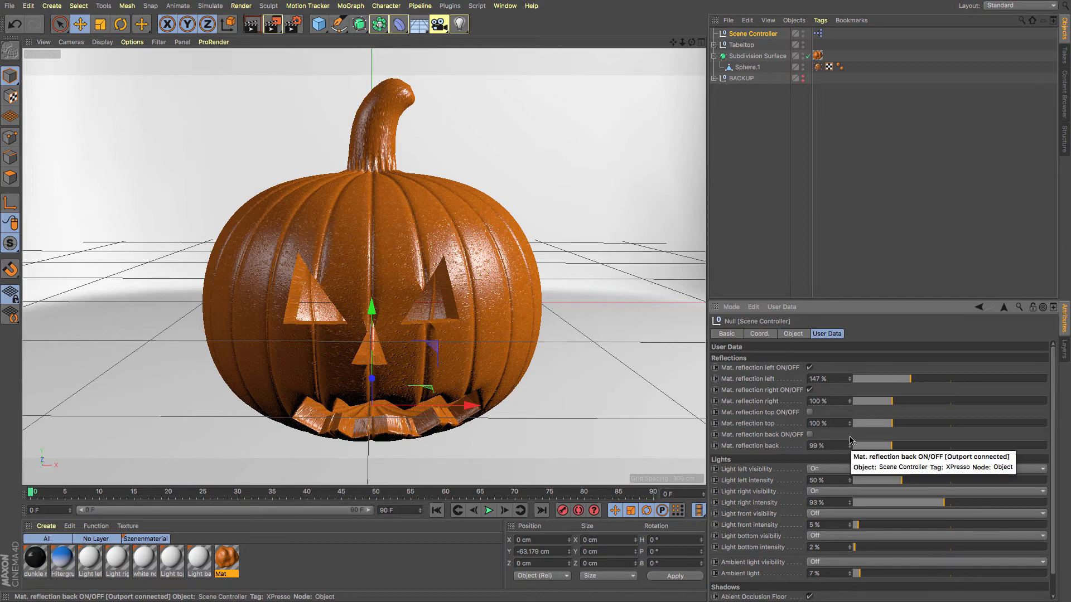
scroll(850, 471, down, 2)
click(821, 585)
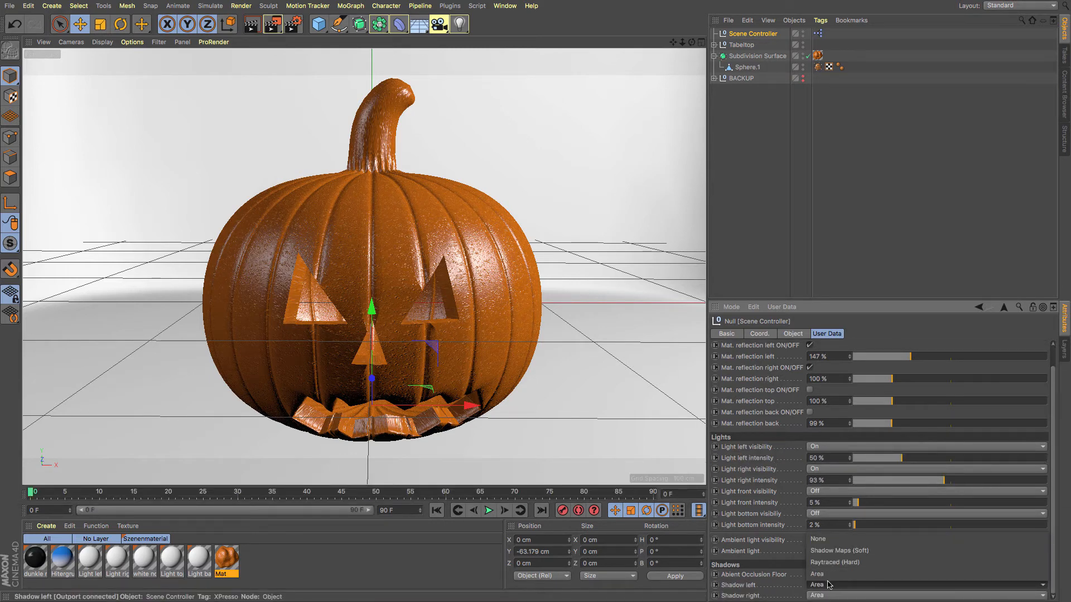
click(774, 347)
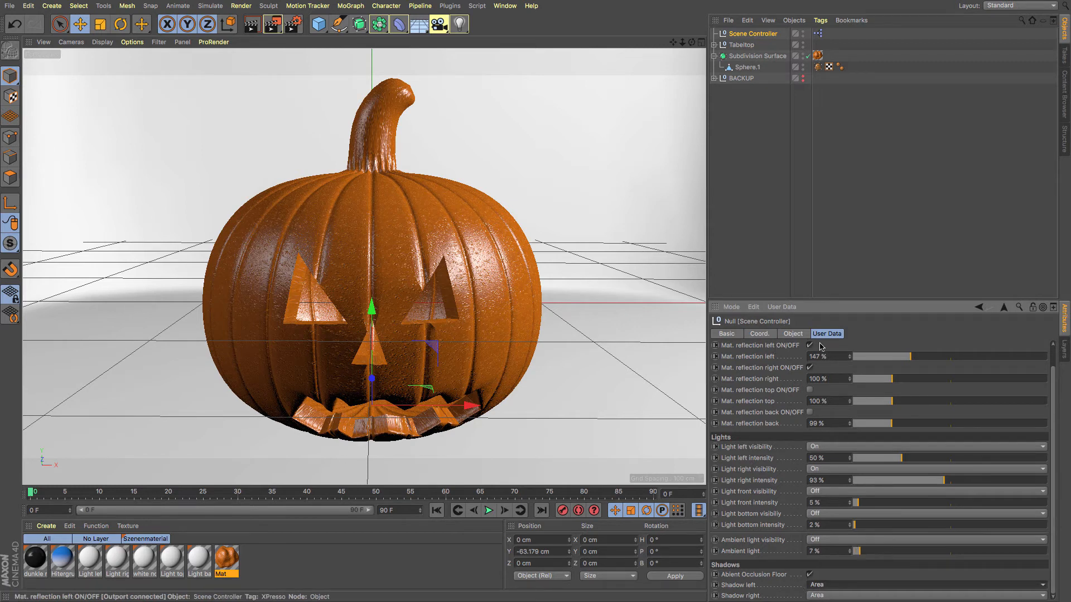
click(809, 368)
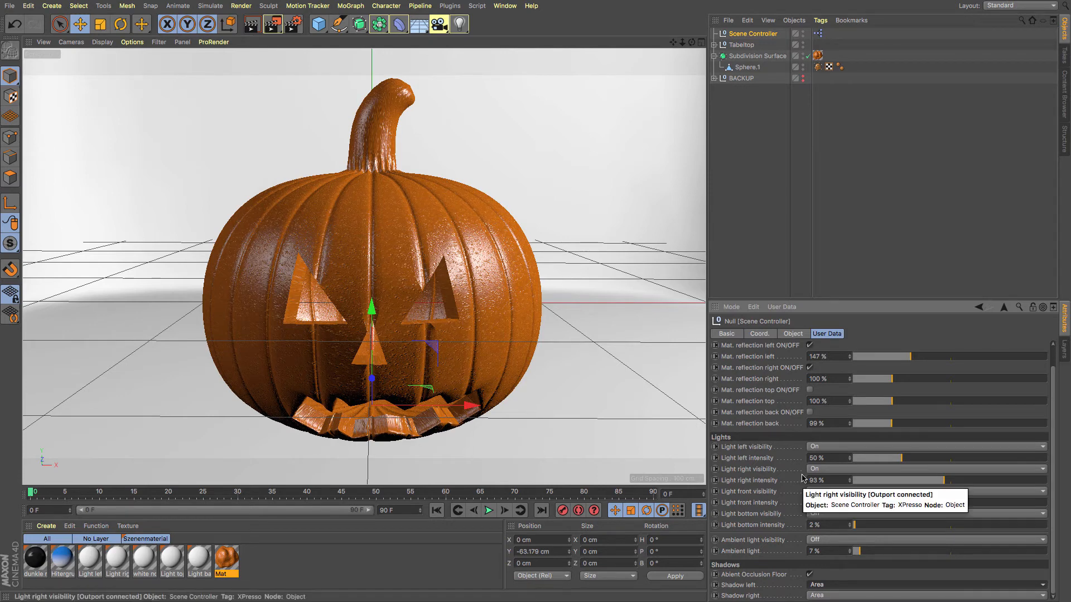
drag(902, 458, 927, 461)
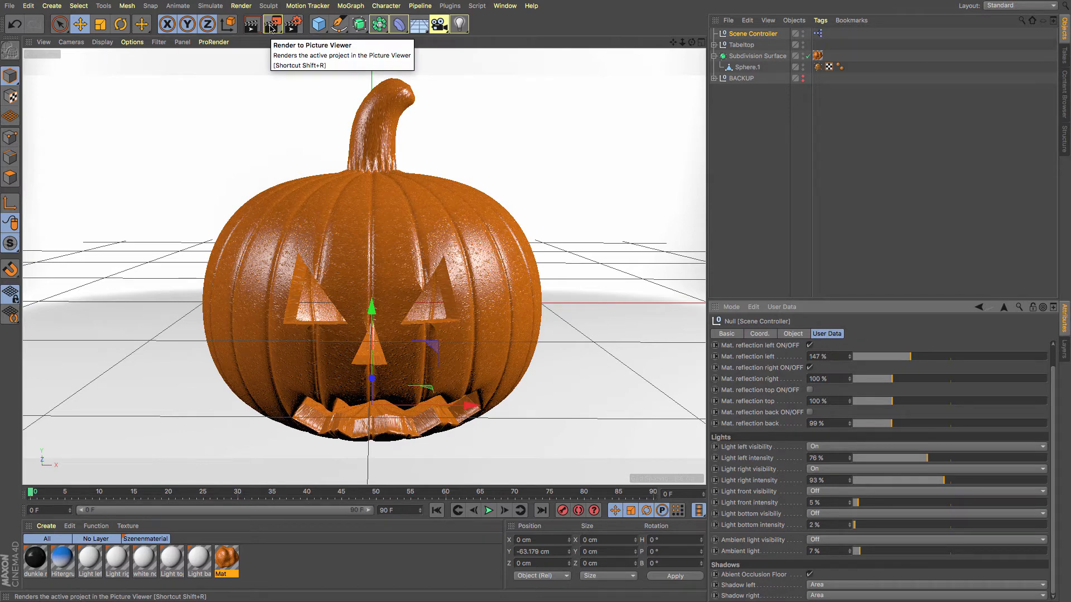
click(271, 28)
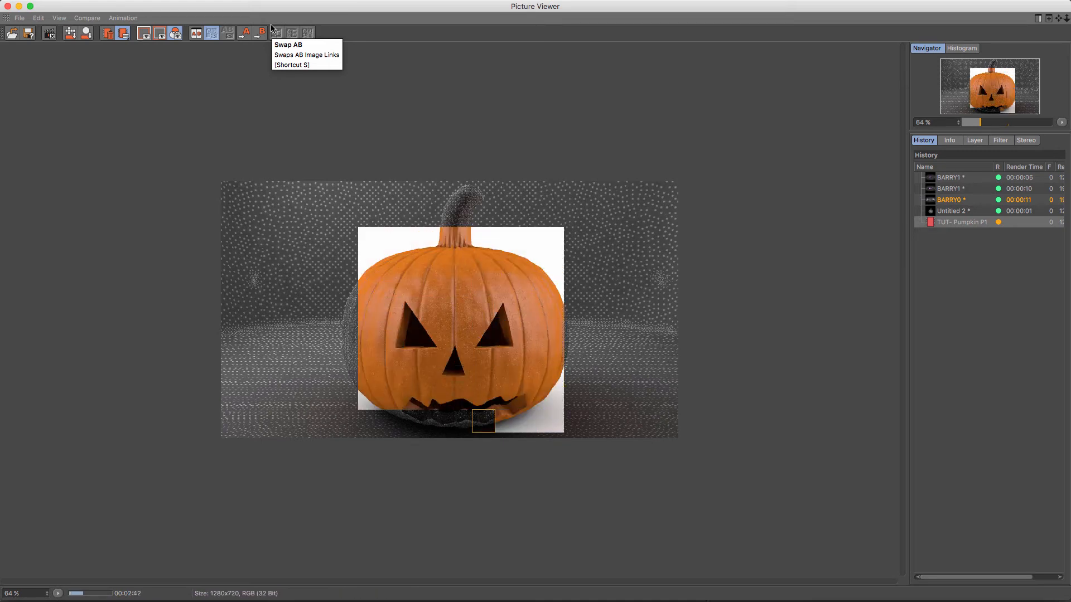
scroll(446, 130, up, 2)
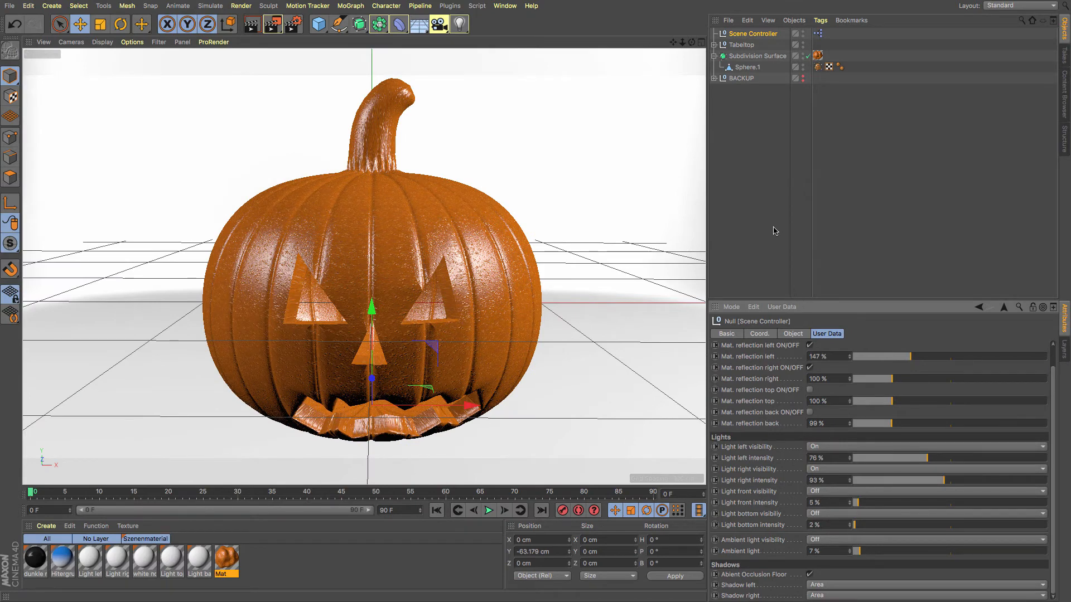
Duplicate the orange pumpkin material to the front of the material list and open the copy for editing
click(229, 561)
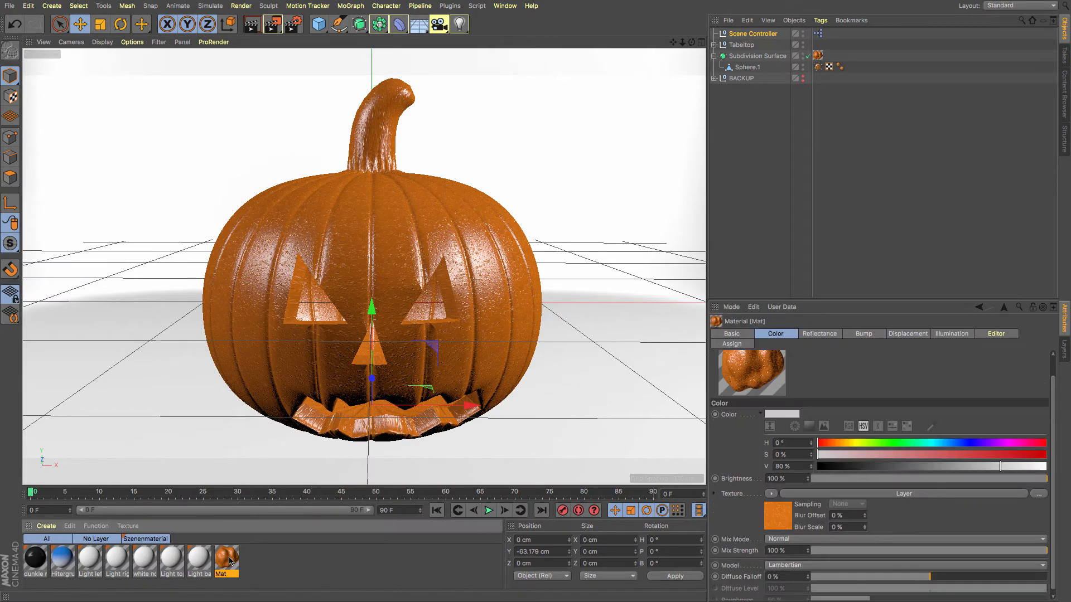
ctrl+drag(229, 561, 17, 559)
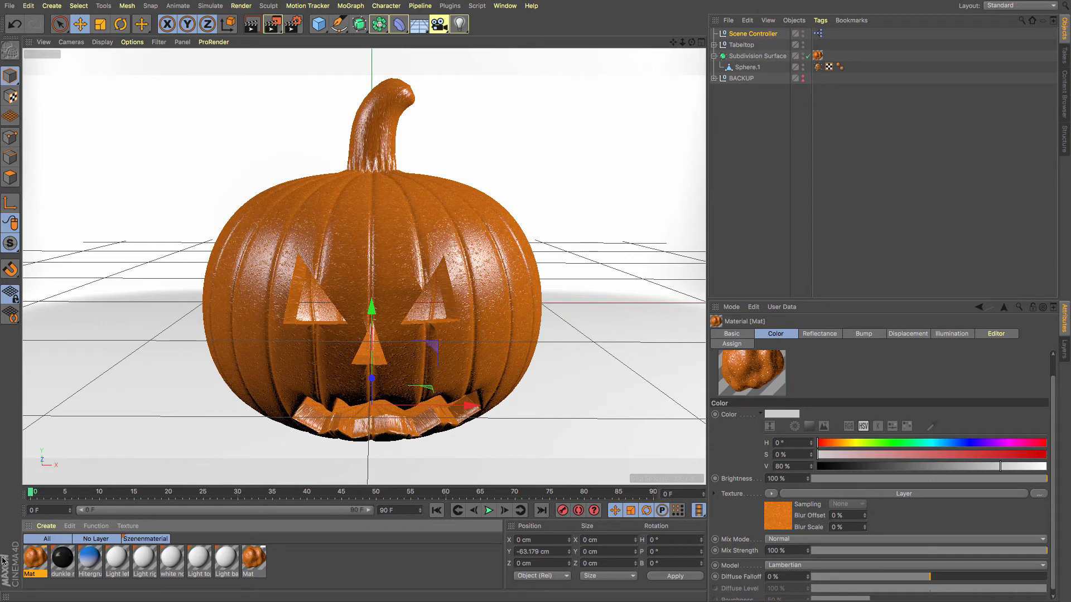
double_click(34, 558)
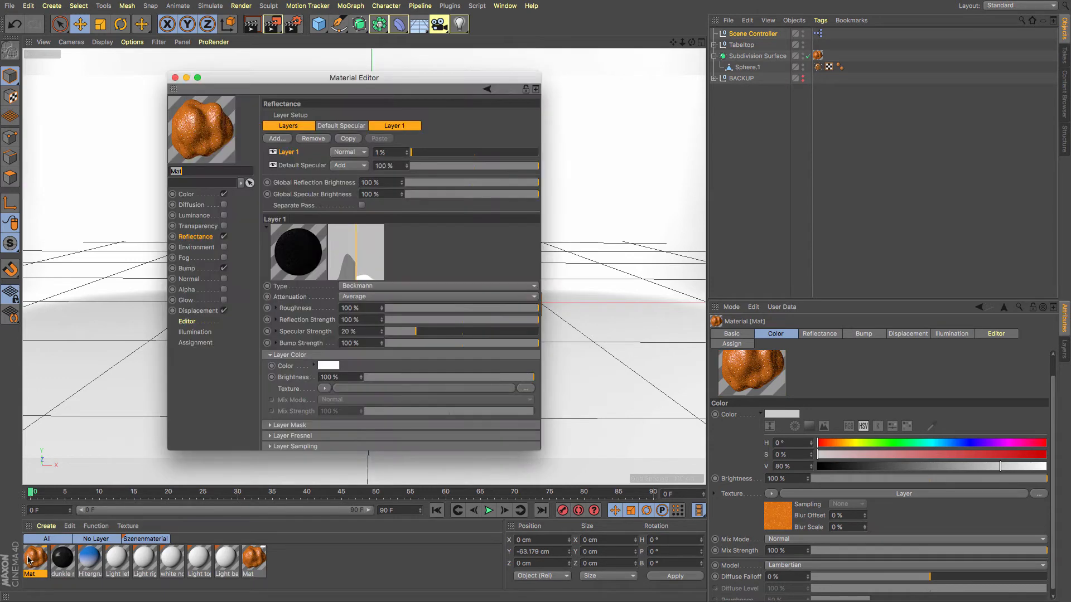
In the copy's Color layer shader, change Color 1 of the orange Noise layer to a very dark brown
click(190, 195)
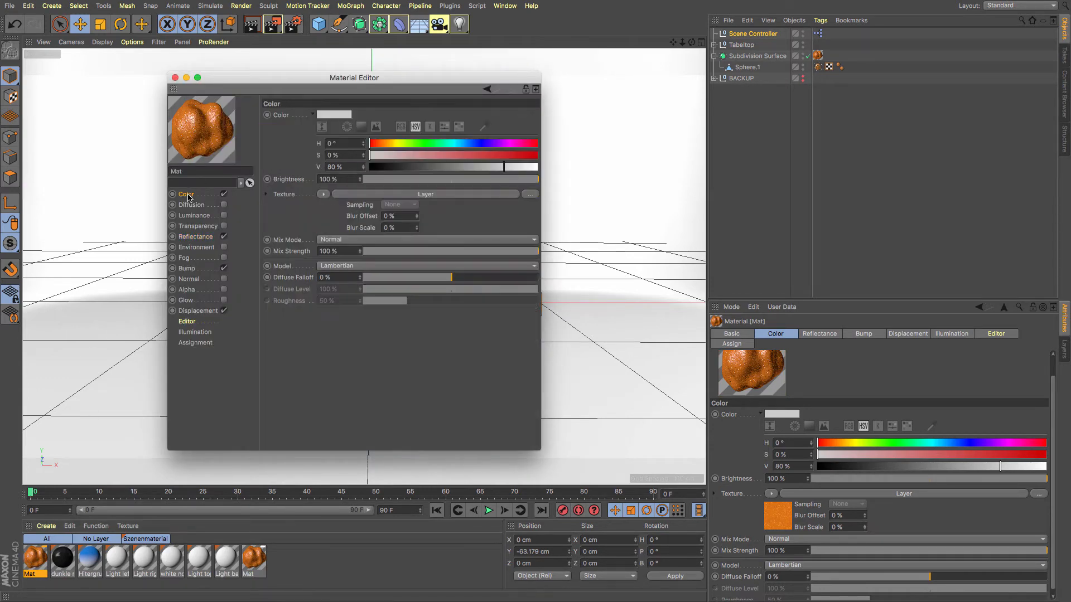
click(334, 215)
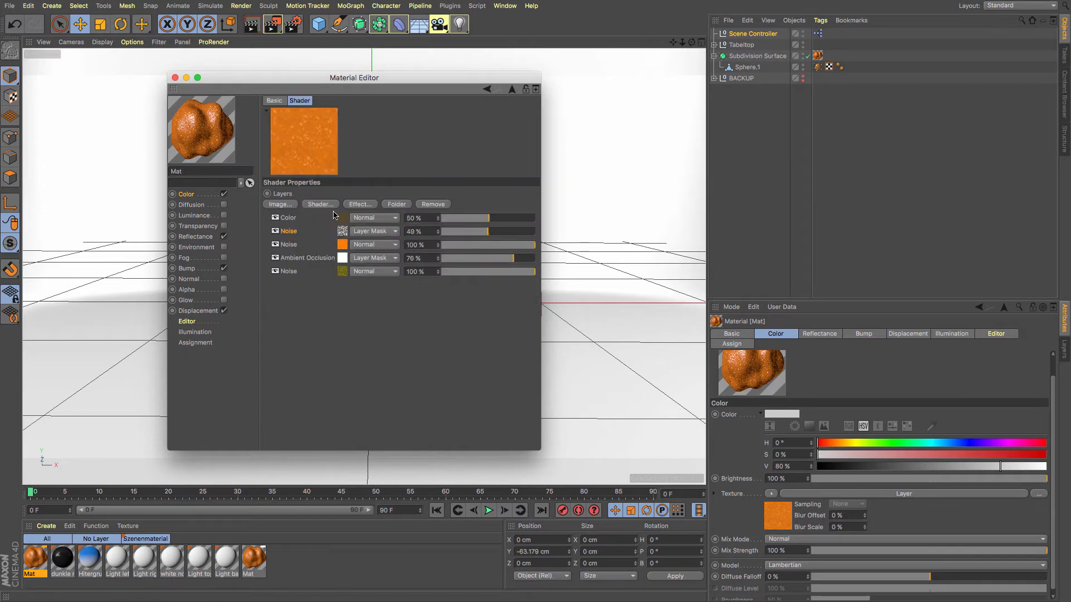
click(342, 245)
click(343, 198)
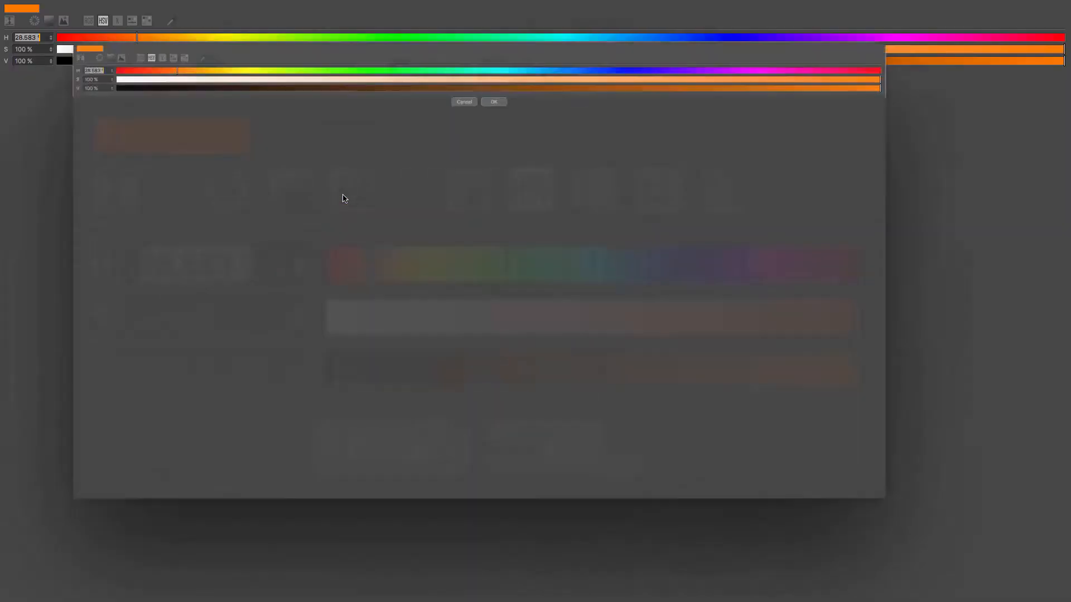
drag(107, 61, 57, 60)
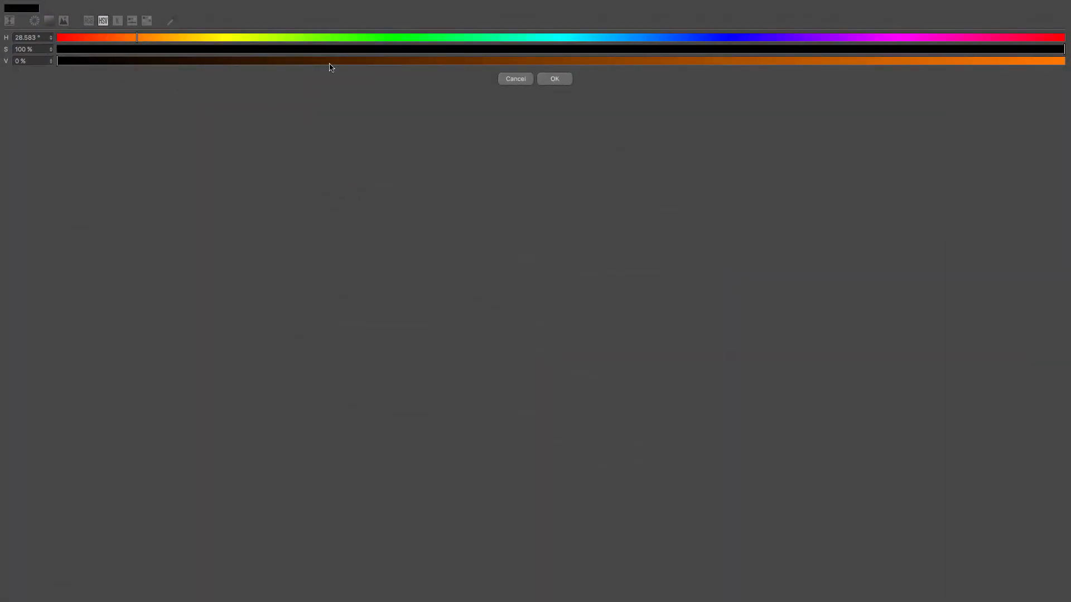
click(148, 61)
click(549, 81)
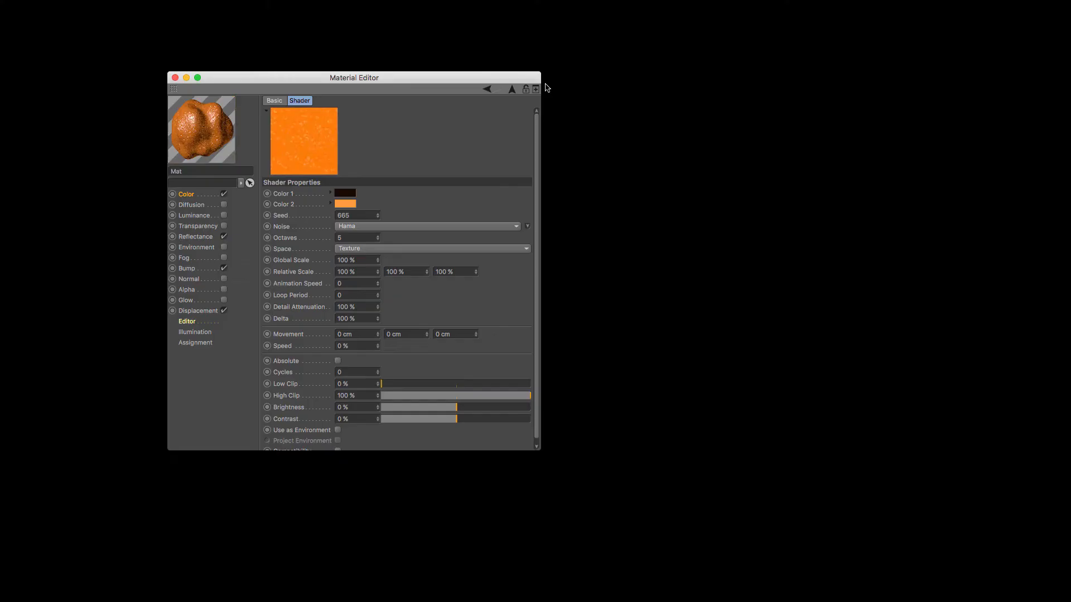
Set the Noise shader's Color 2 to a pale orange with 40% saturation
click(345, 204)
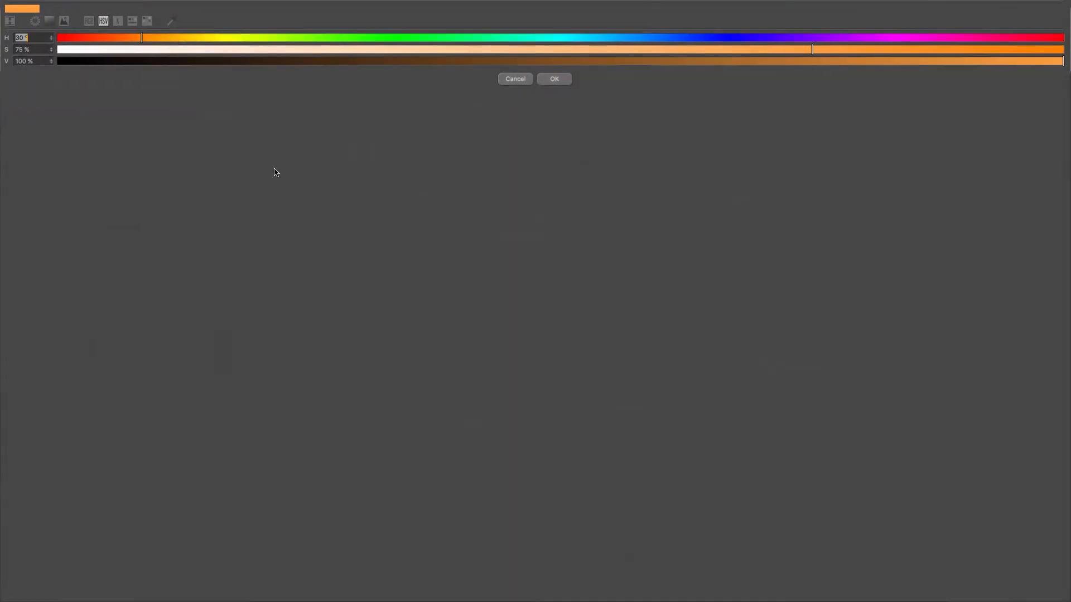
click(168, 49)
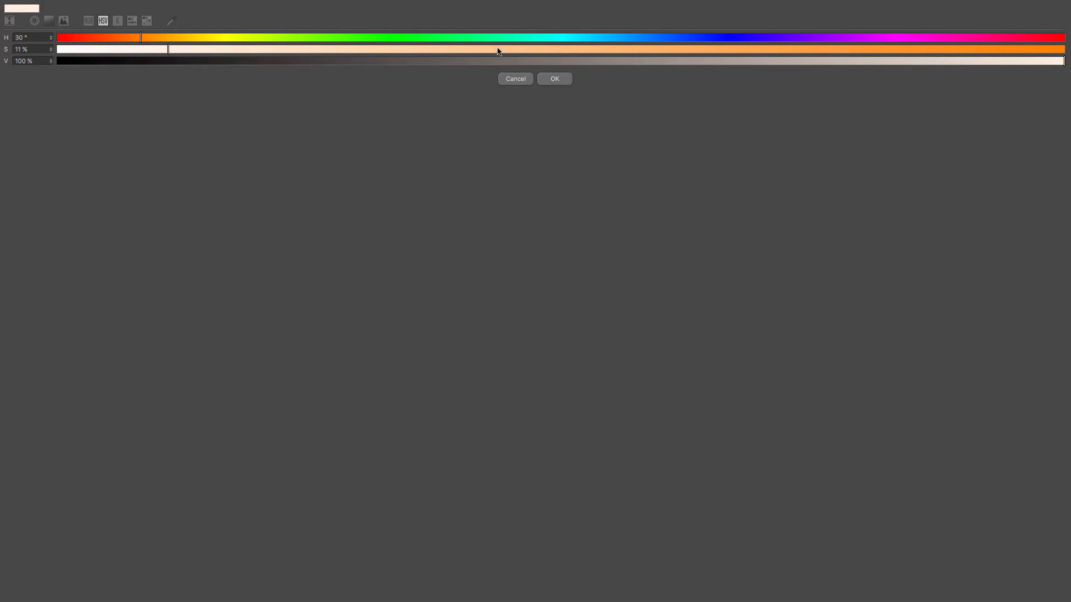
click(555, 79)
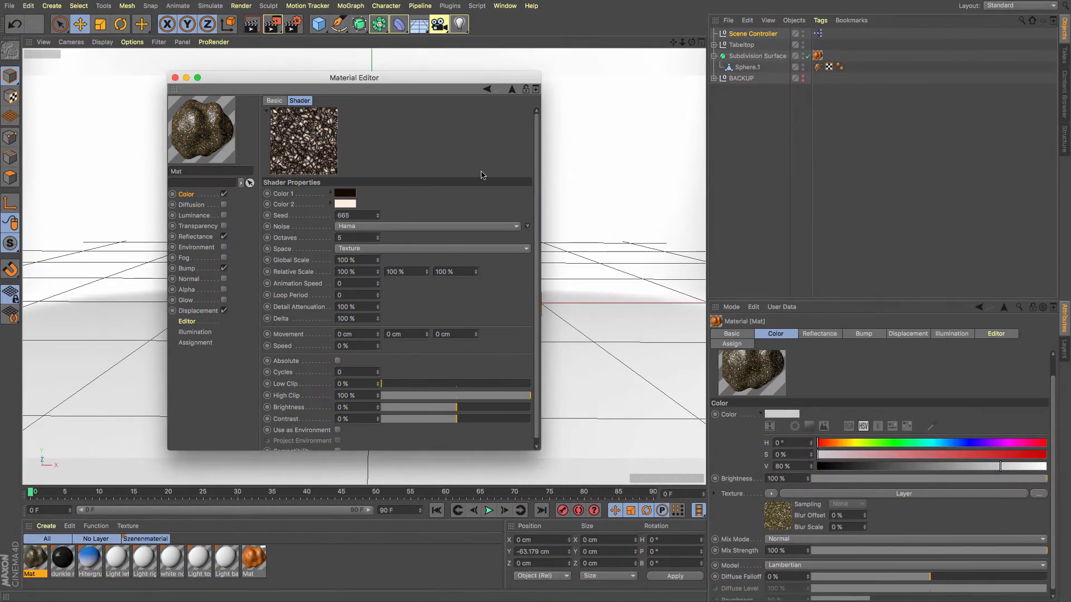
click(348, 208)
click(460, 49)
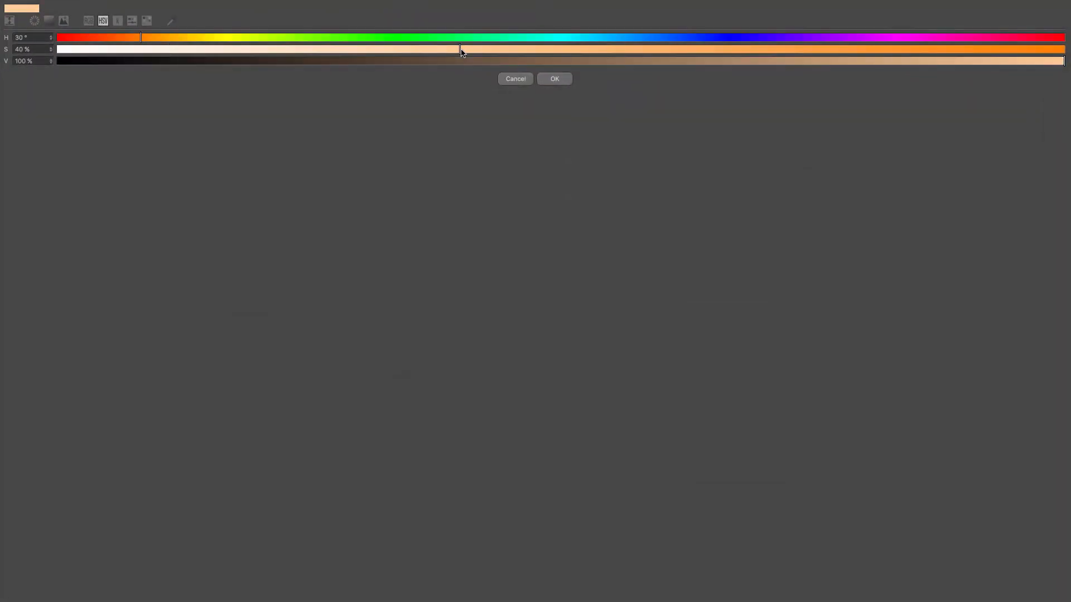
click(554, 80)
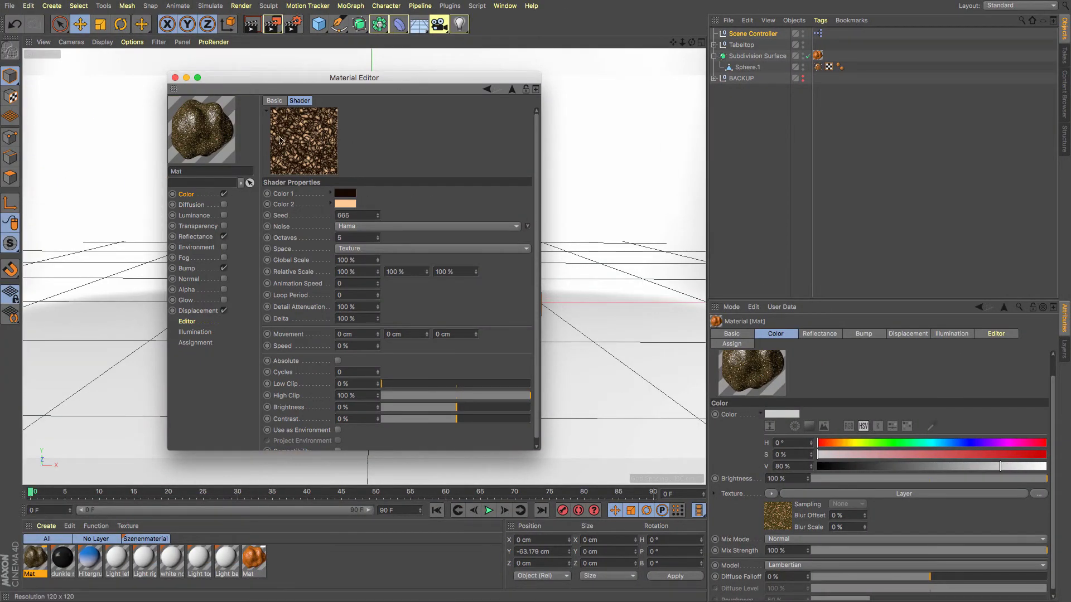
Disable reflectance Layer 1 in the copied material, set Default Specular to 19% width and 51% specular strength, and close the editor
drag(306, 82, 610, 122)
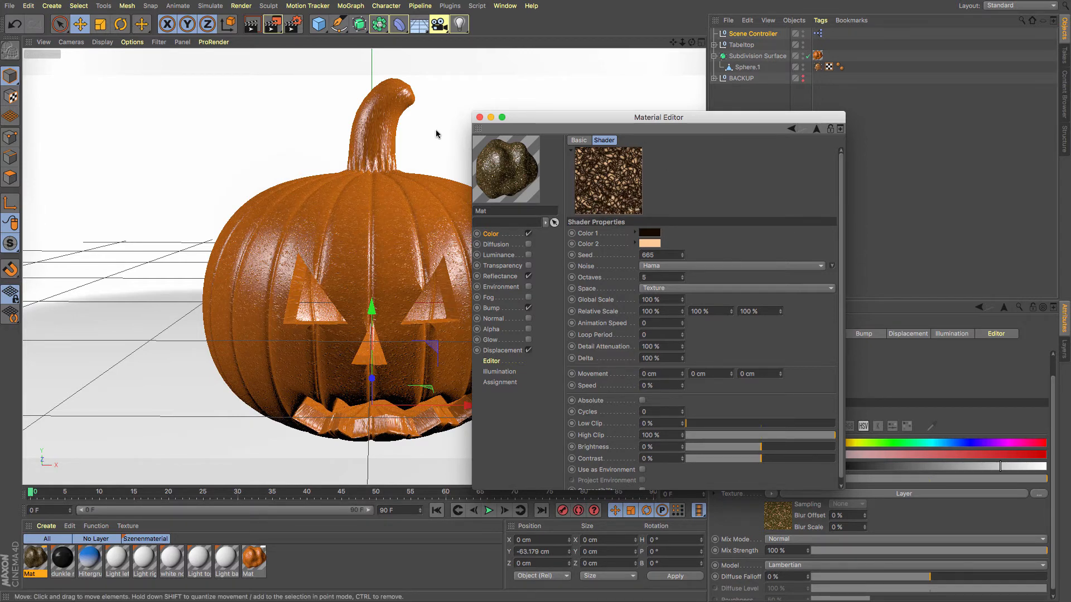
click(505, 277)
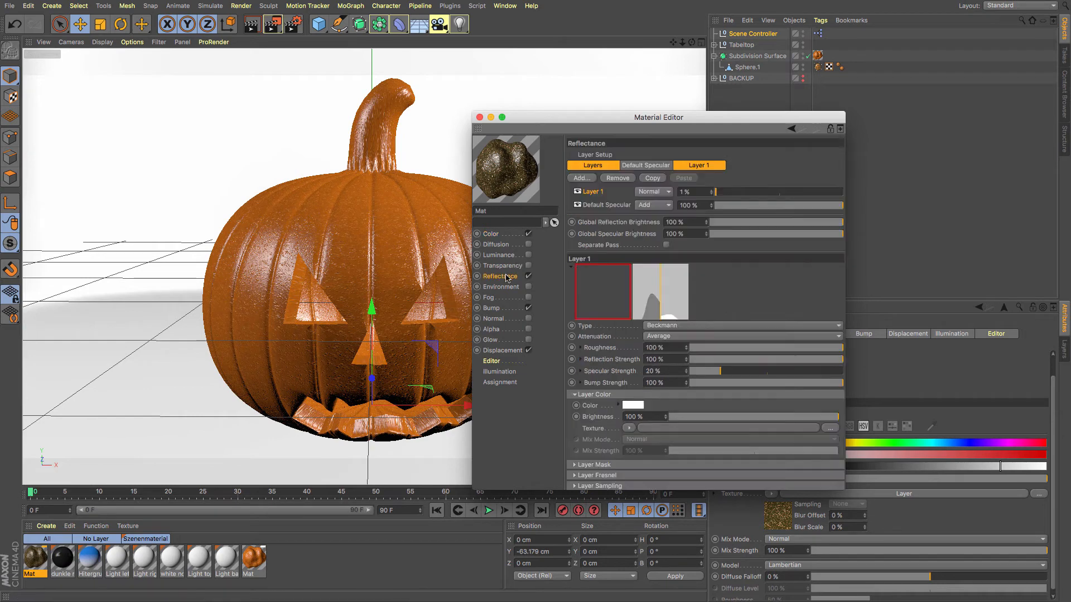
click(577, 192)
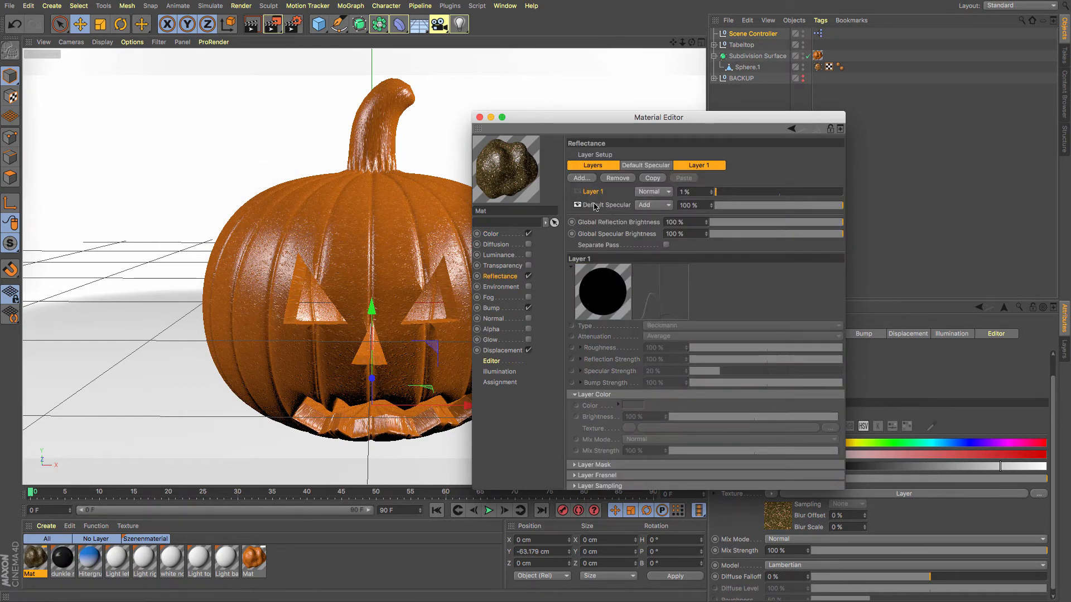
click(594, 206)
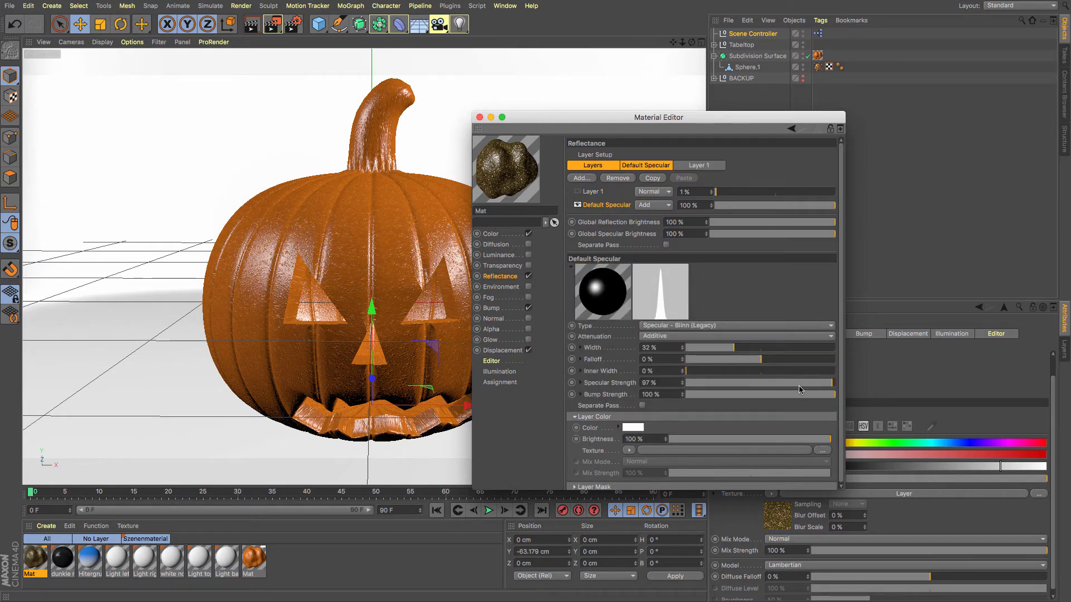
drag(775, 383, 763, 384)
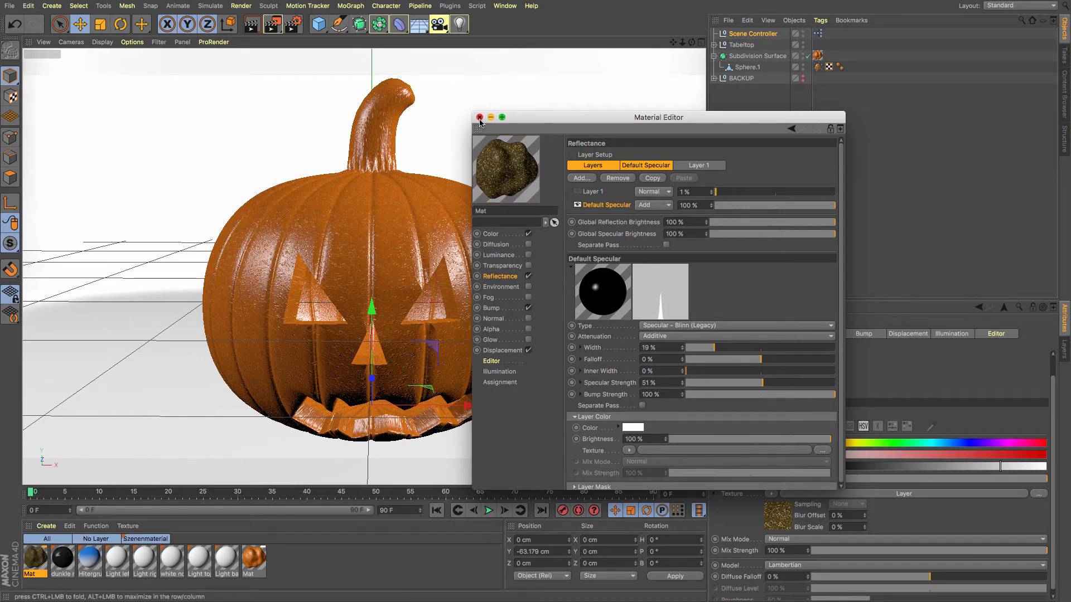
click(479, 118)
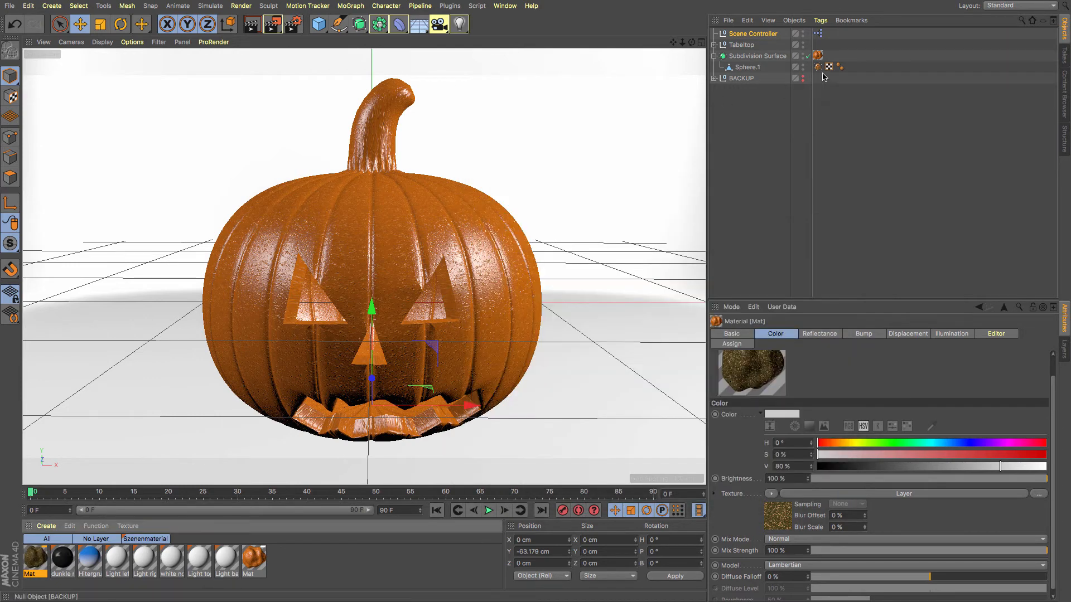
Select all stem polygons of Sphere.1 by growing the selection from the stem tip, and store them as a polygon selection
click(748, 67)
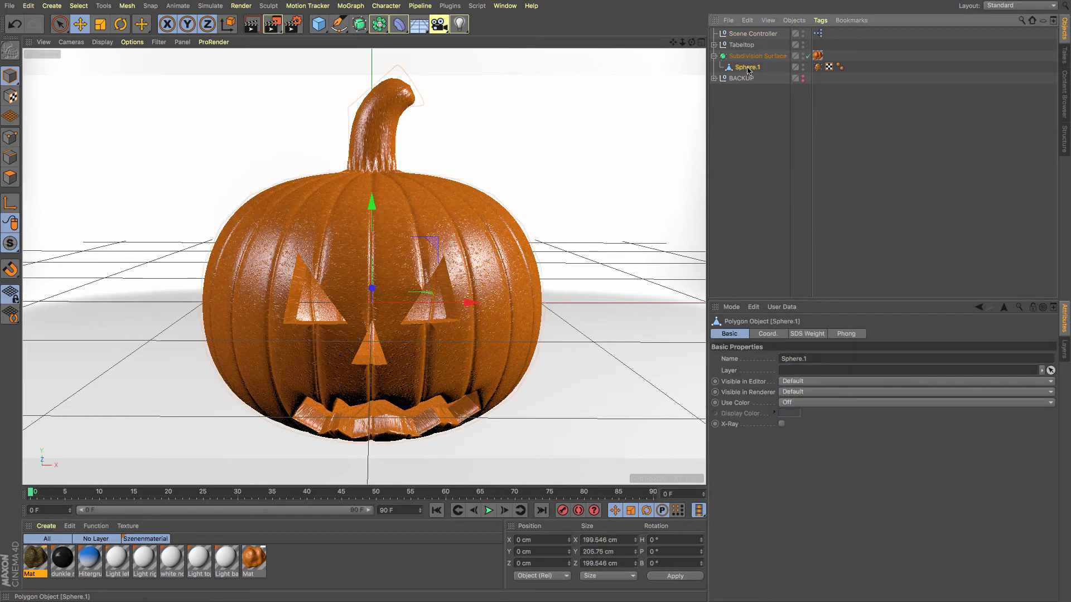
click(10, 178)
click(82, 27)
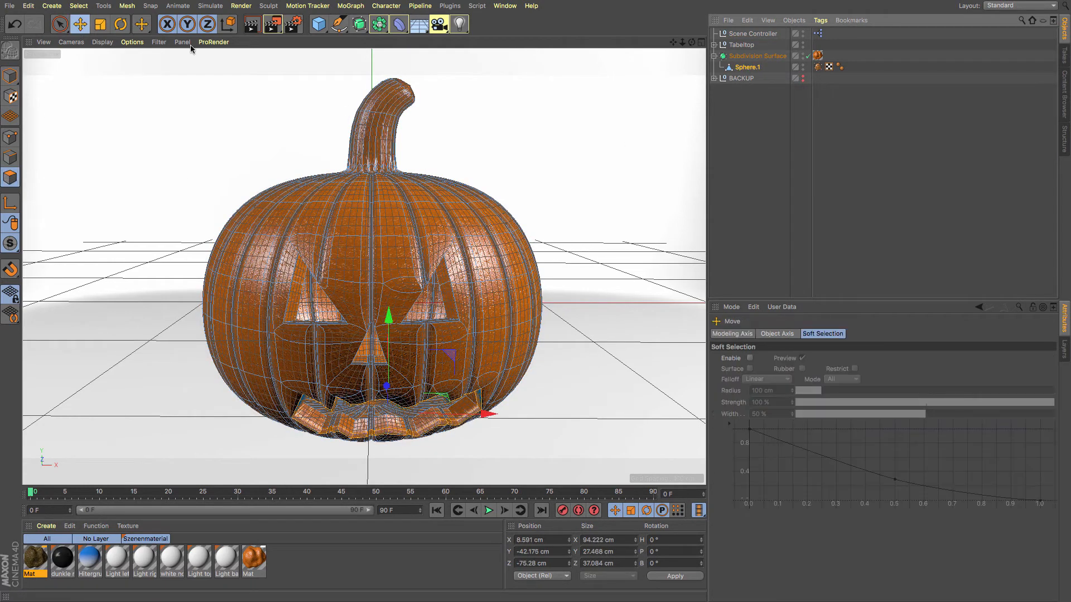
click(406, 90)
key(u)
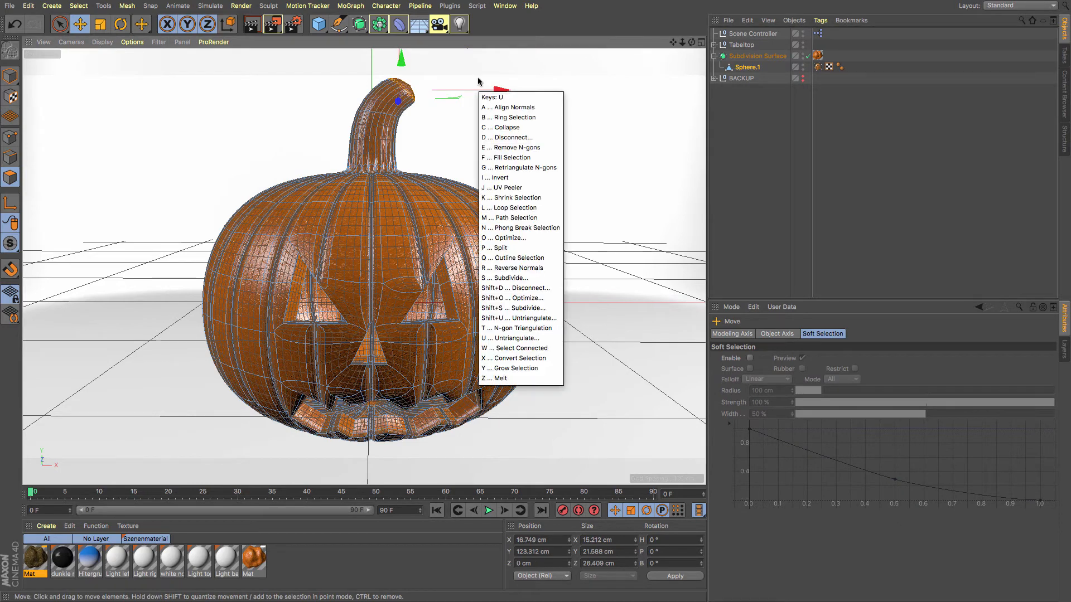
key(g)
key(u)
key(g)
key(u)
key(g)
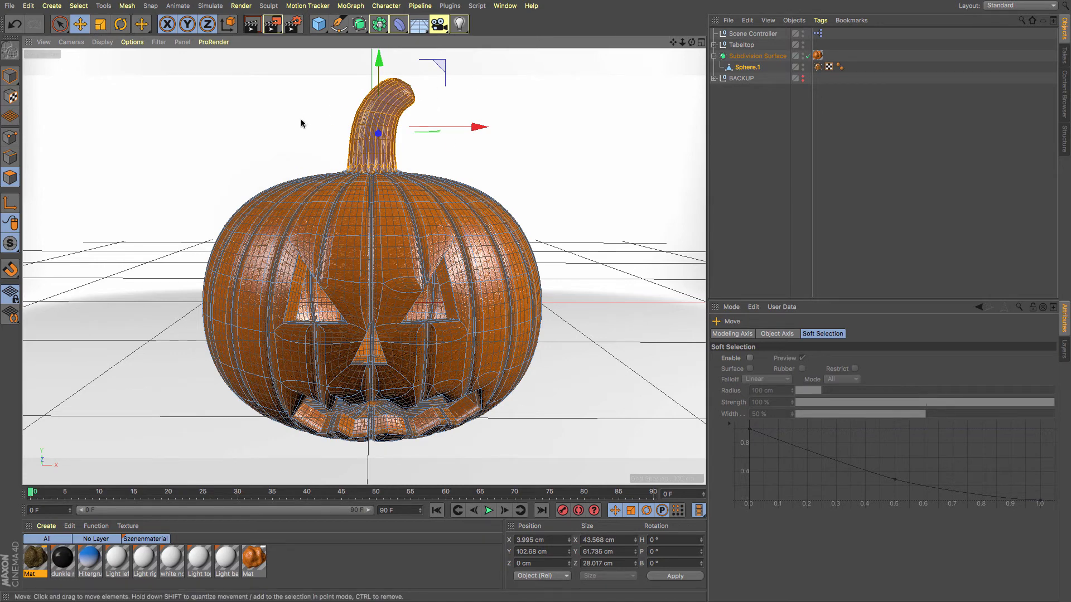
click(80, 10)
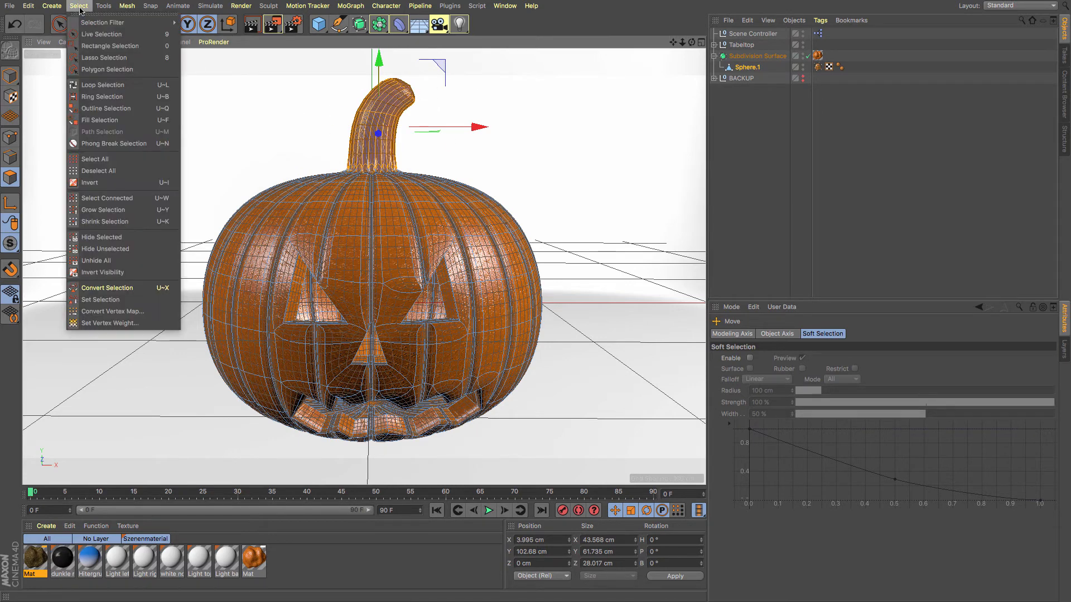
click(129, 289)
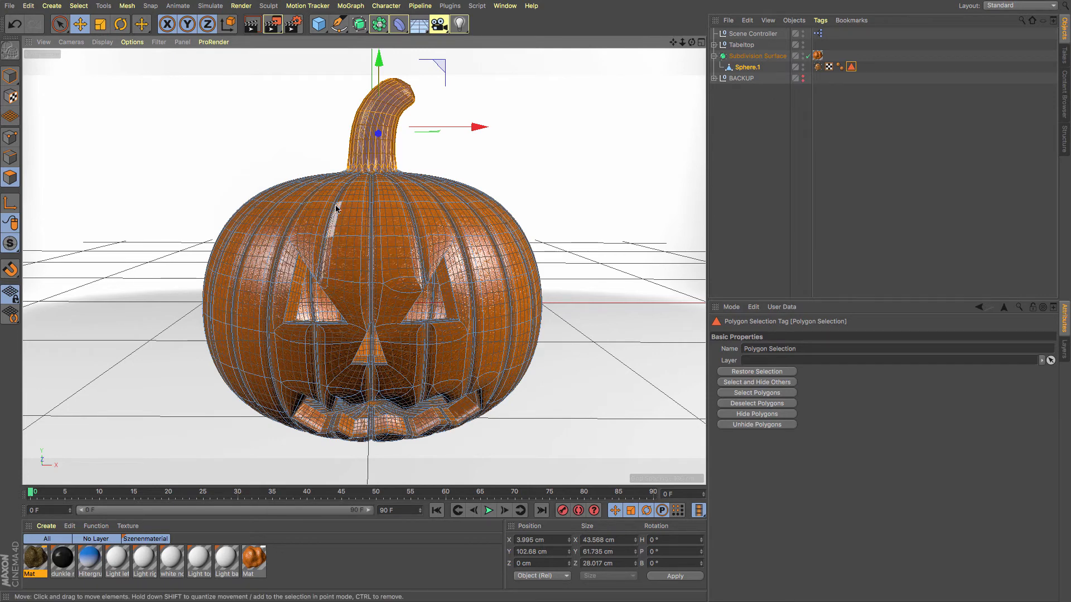
Apply the dark brown copied material to the Subdivision Surface in addition to the orange one
drag(58, 550, 830, 57)
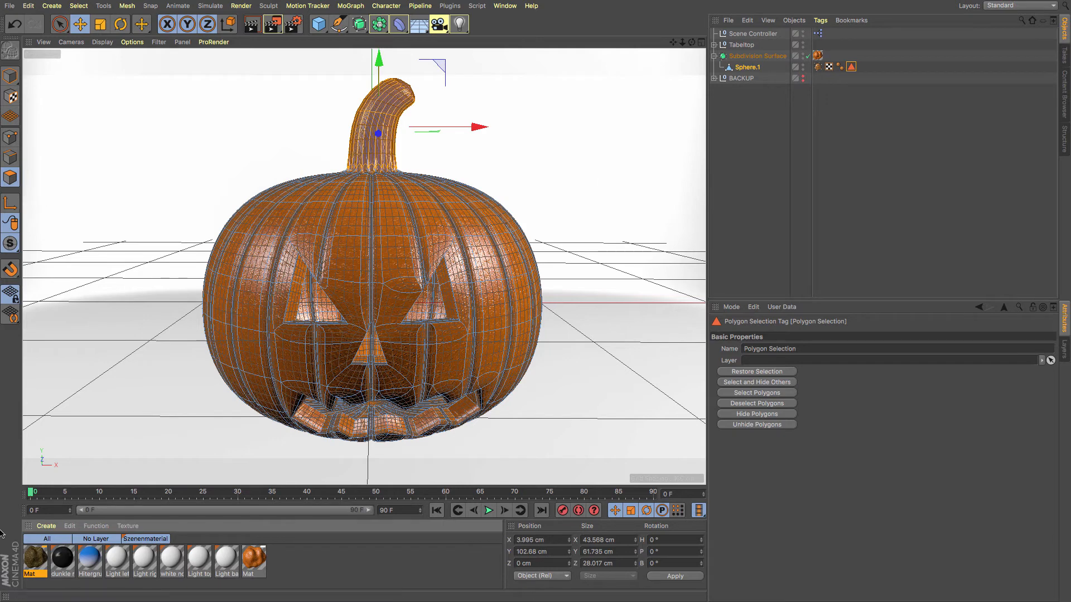
drag(38, 571, 751, 57)
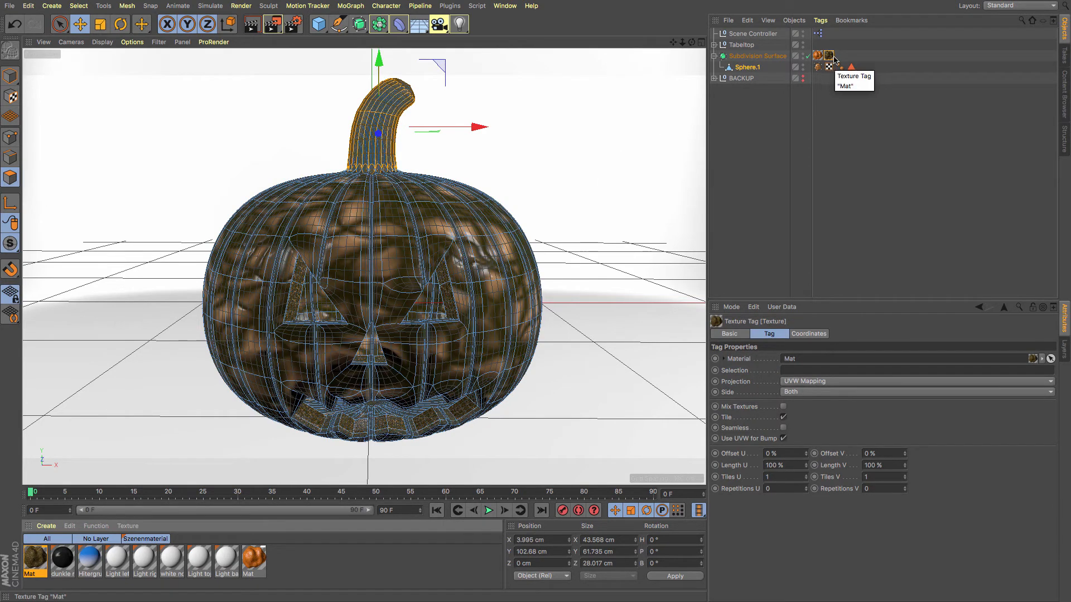
Restrict the dark brown texture tag to the stem's polygon selection and set its projection to Cylindrical
drag(852, 68, 793, 370)
click(725, 135)
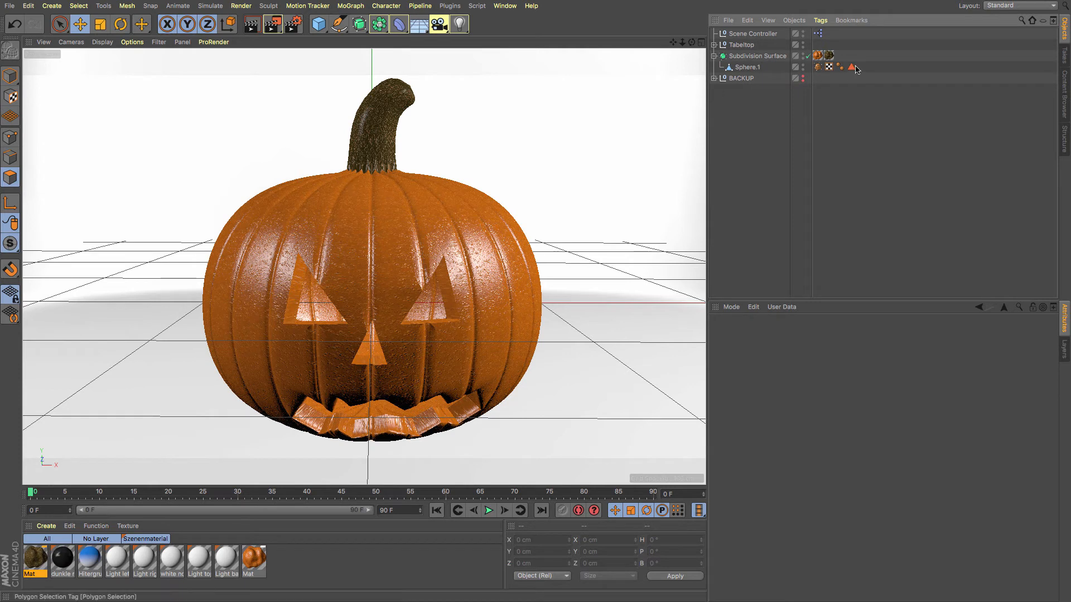
click(830, 55)
click(843, 383)
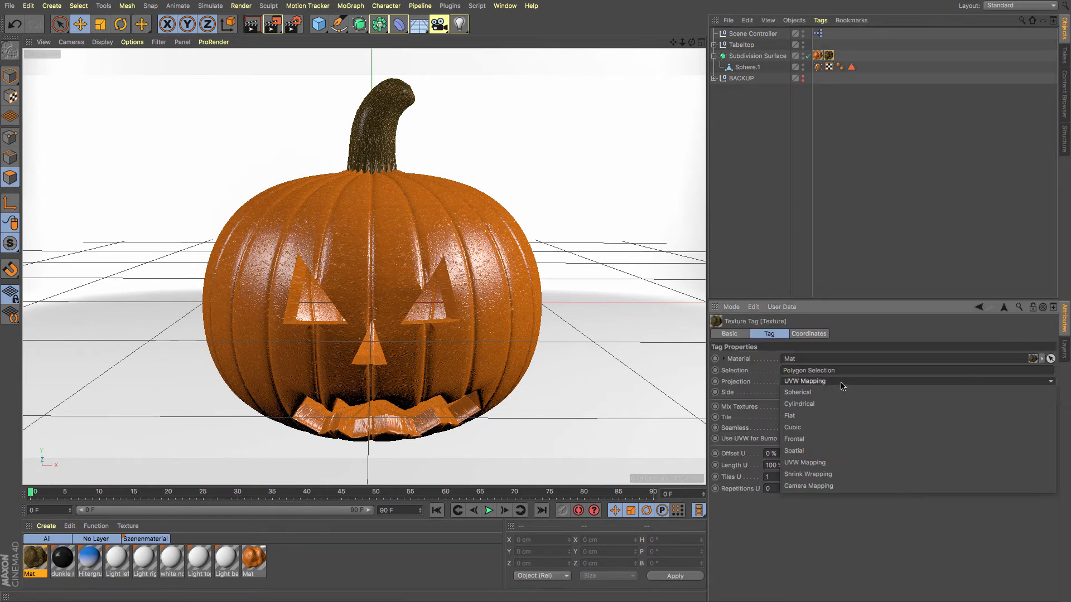
click(838, 404)
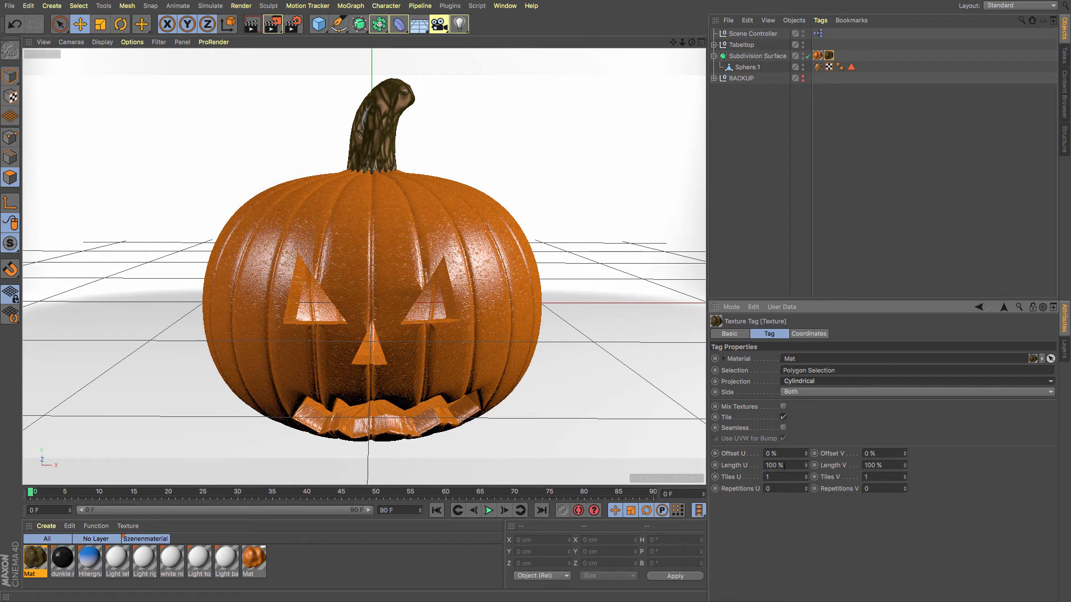
Set the stem texture's U and V lengths to 5% and test-render the region around the stem
text(5)
key(Tab)
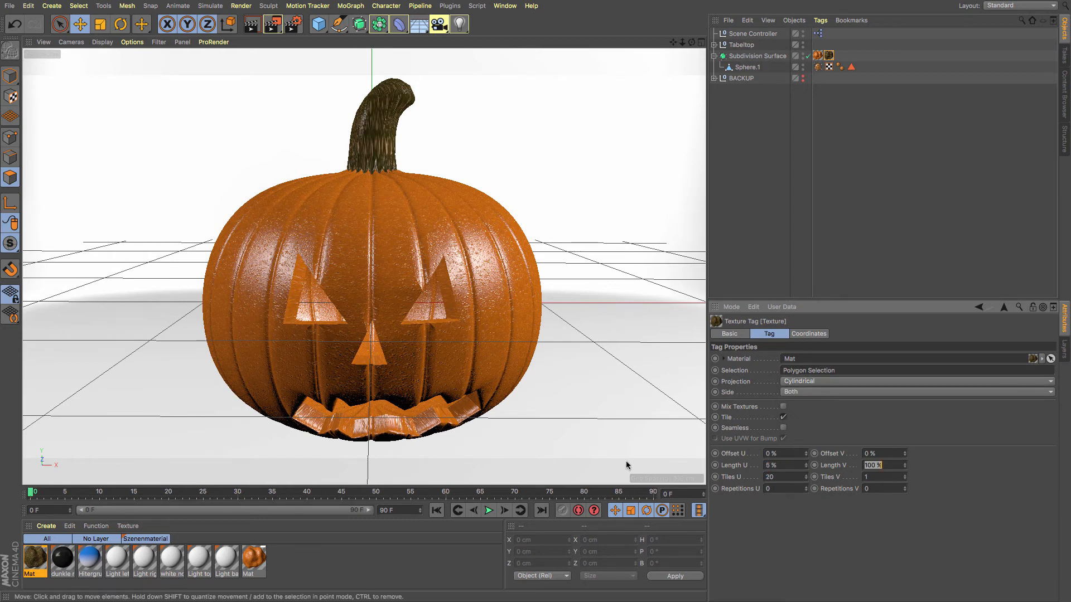
text(5)
key(Return)
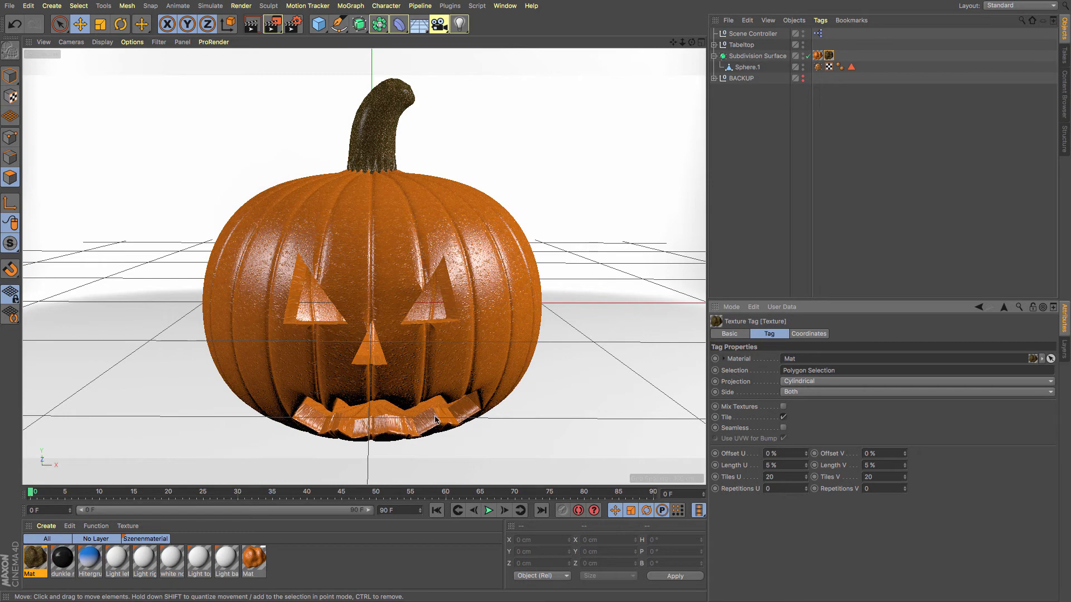
click(751, 156)
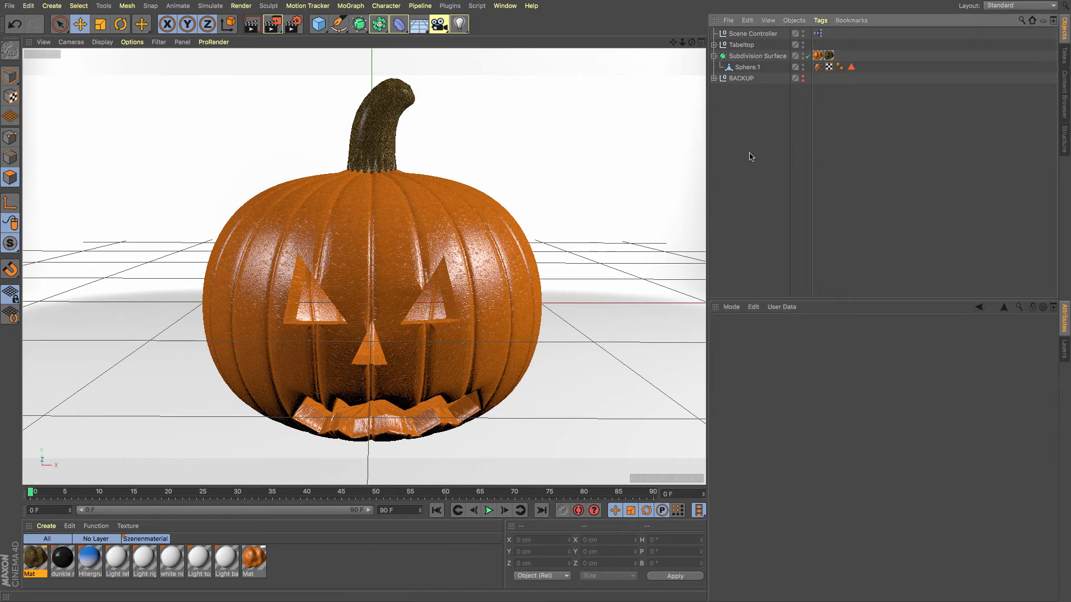
drag(273, 24, 436, 200)
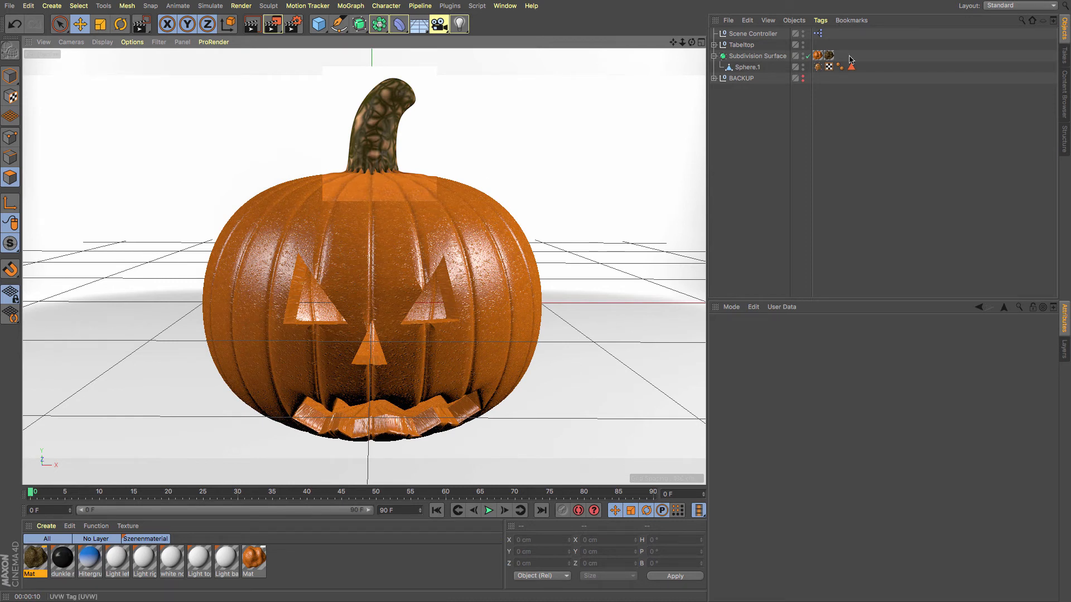
Set the X scale of the stem's texture tag to 10 cm in its coordinates
click(829, 55)
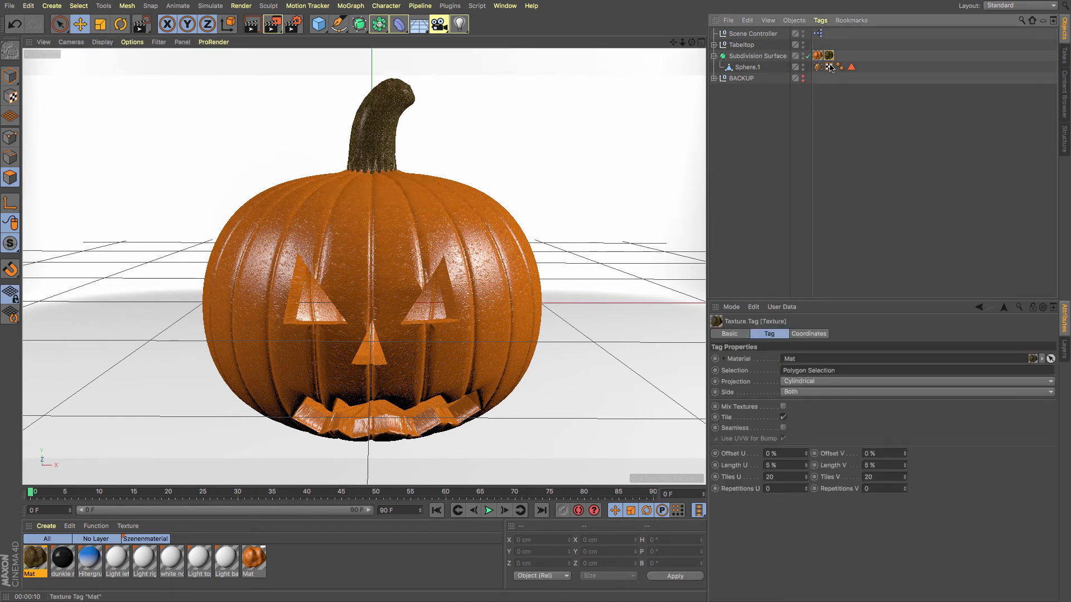
click(807, 334)
double_click(828, 359)
text(10)
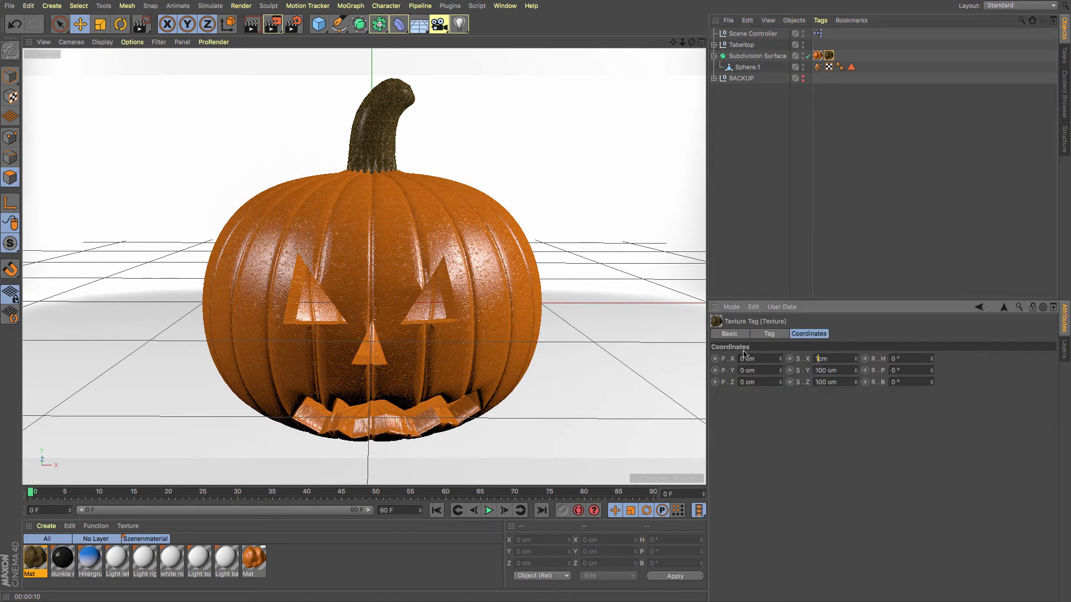
key(Return)
click(718, 219)
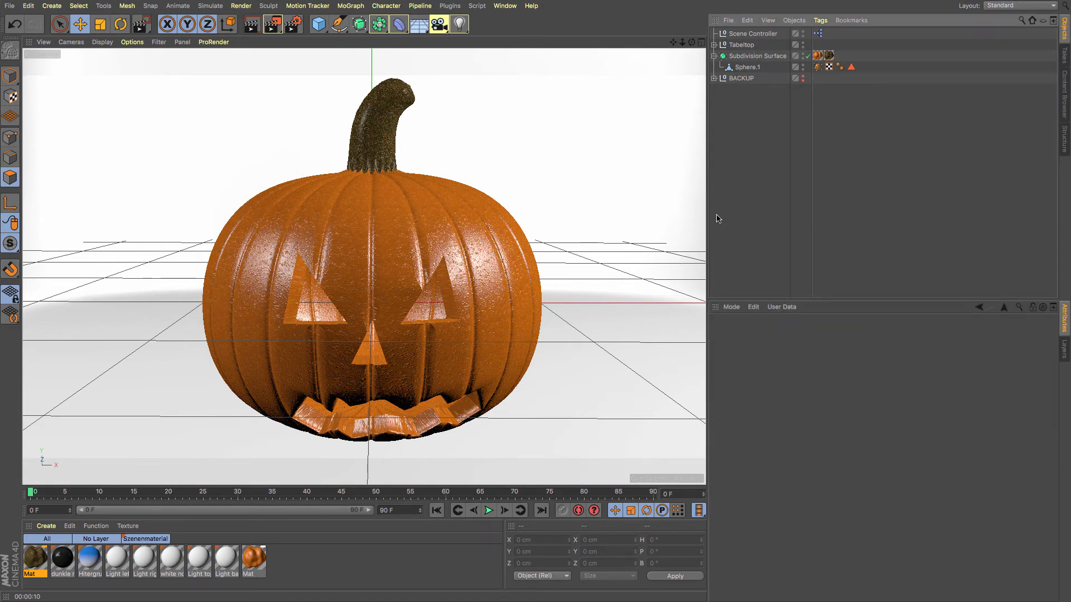
Render the region around the stem again to check the rescaled texture
click(271, 32)
click(313, 62)
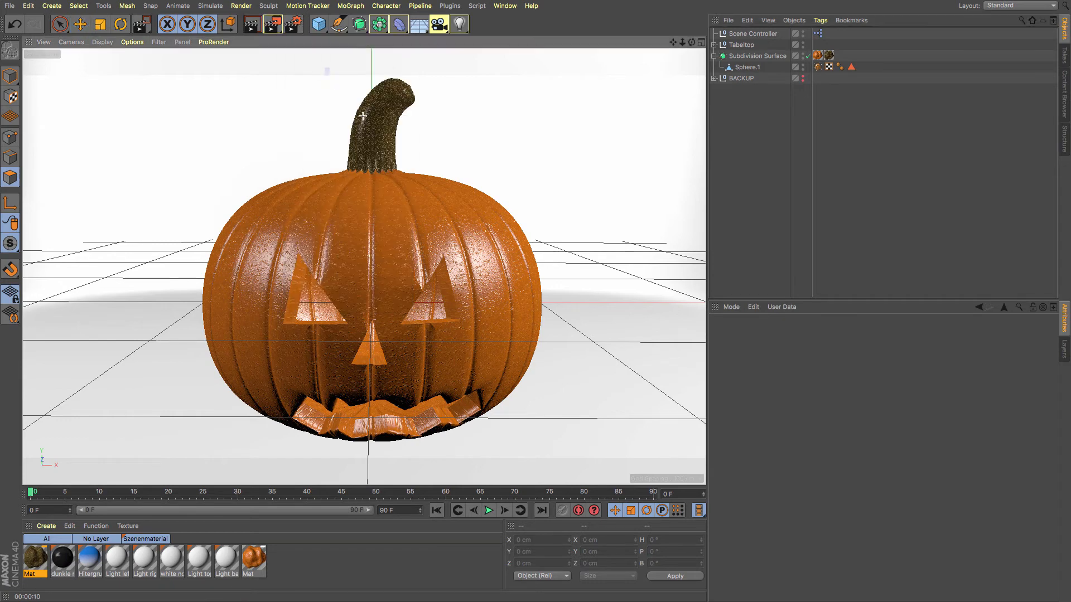
drag(325, 68, 425, 192)
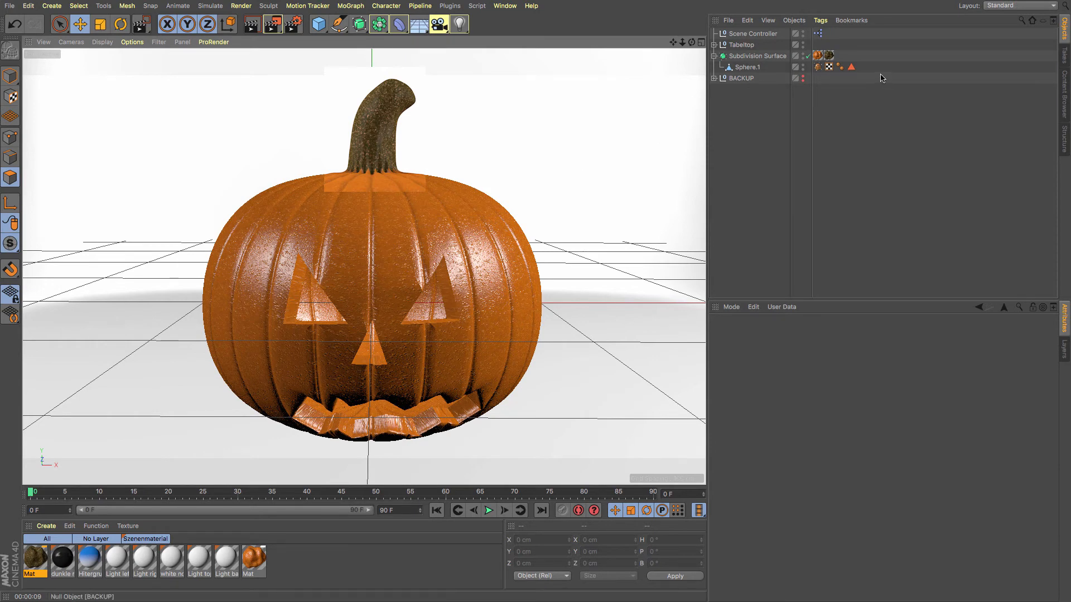
Try to update the stem's stored polygon selection with the extra ring of polygons around the stem base
click(851, 67)
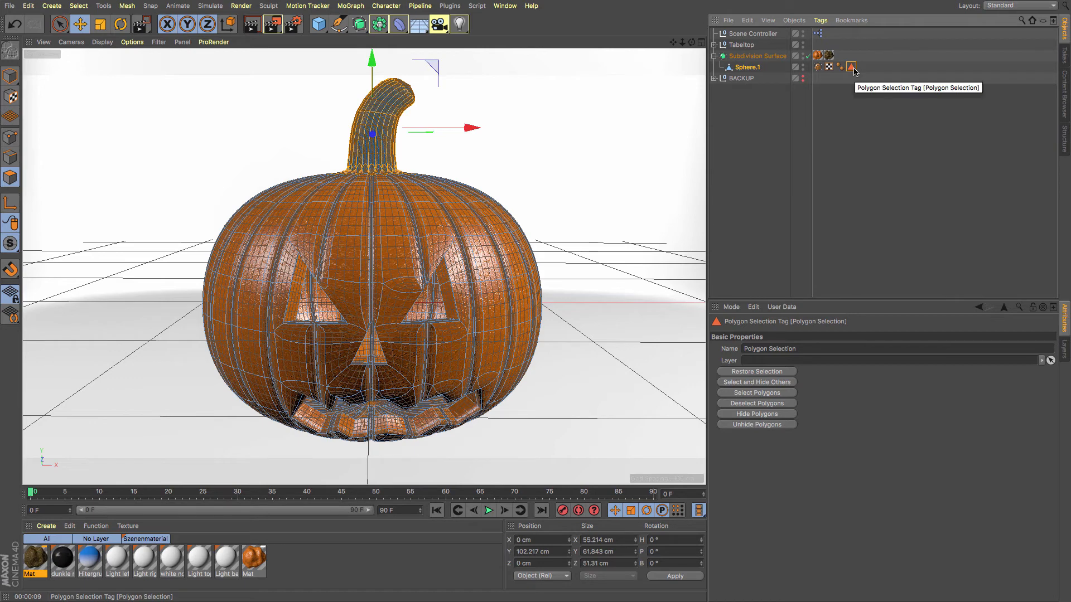
click(78, 5)
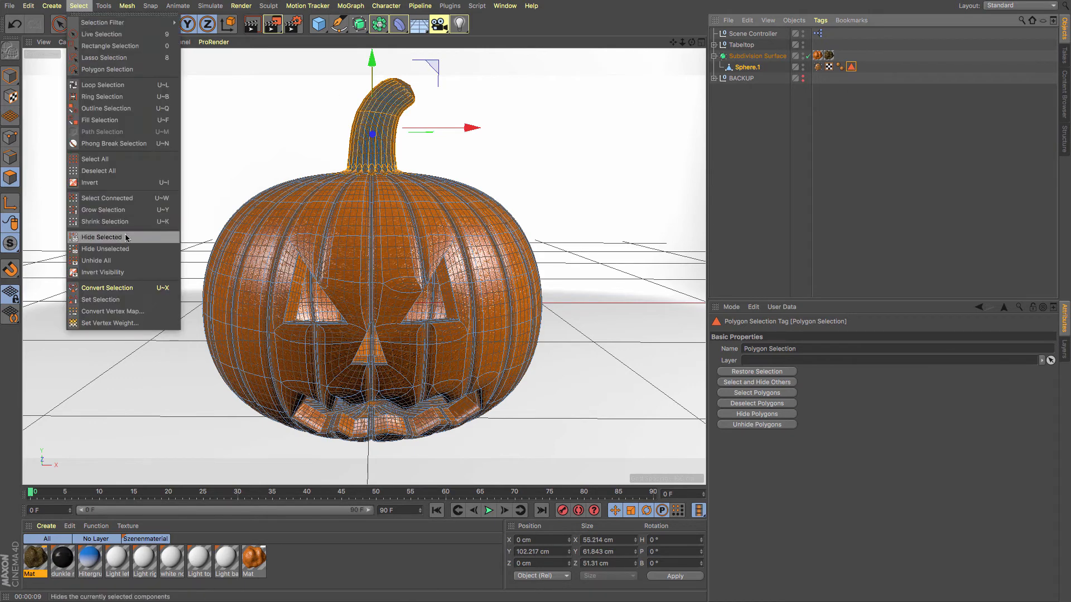
click(122, 300)
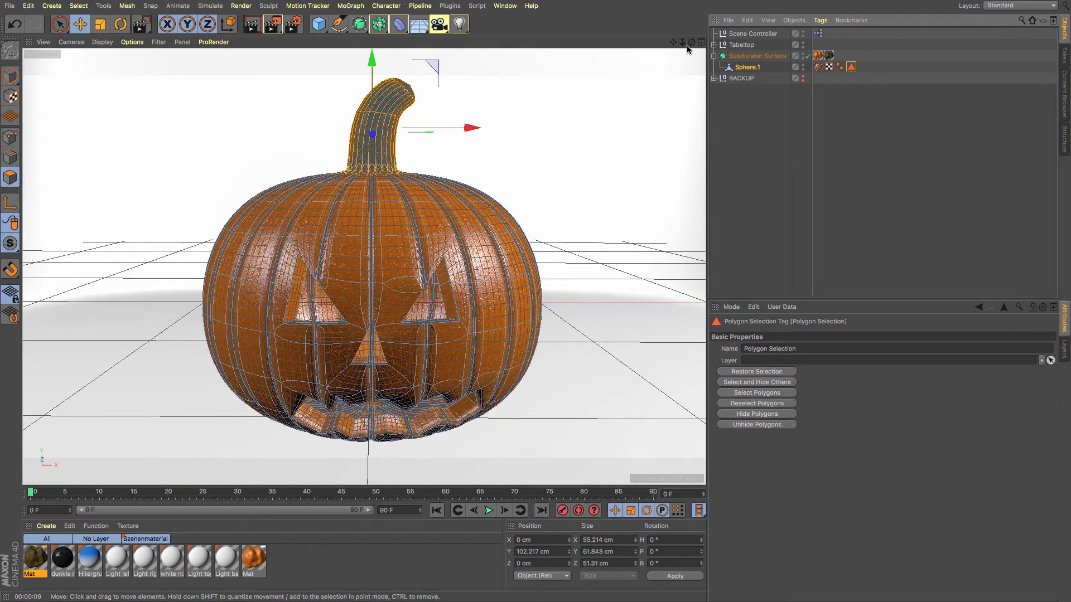
drag(691, 43, 683, 82)
click(753, 116)
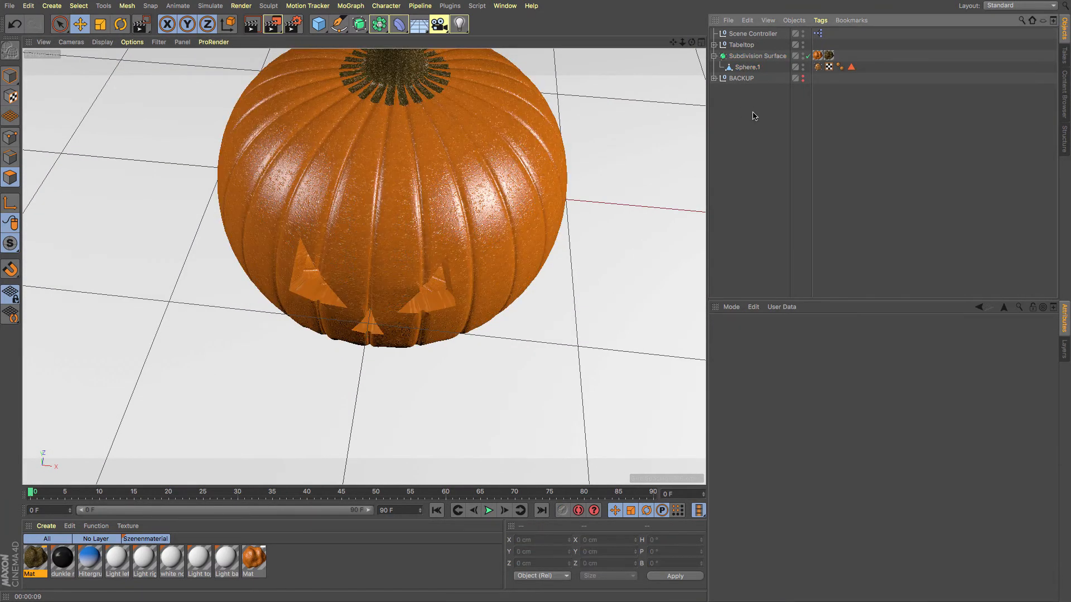
key(ctrl+z)
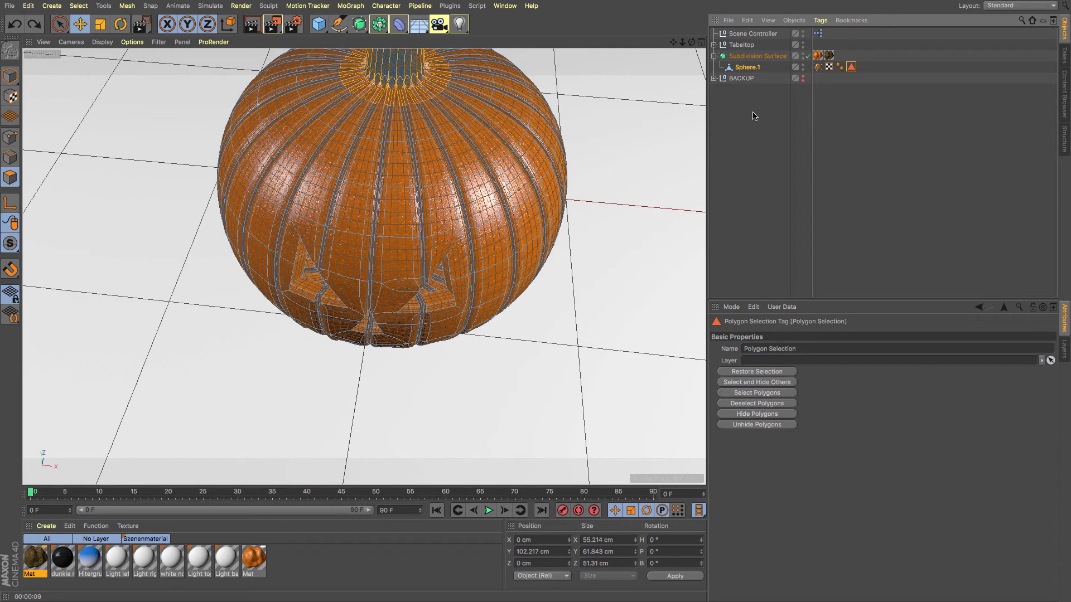
click(753, 115)
Loop-select the ring of Sphere.1 polygons around the stem base and move it down about 4.6 cm
mouse_move(693, 44)
mouse_down()
mouse_move(692, 16)
mouse_move(691, 59)
mouse_up()
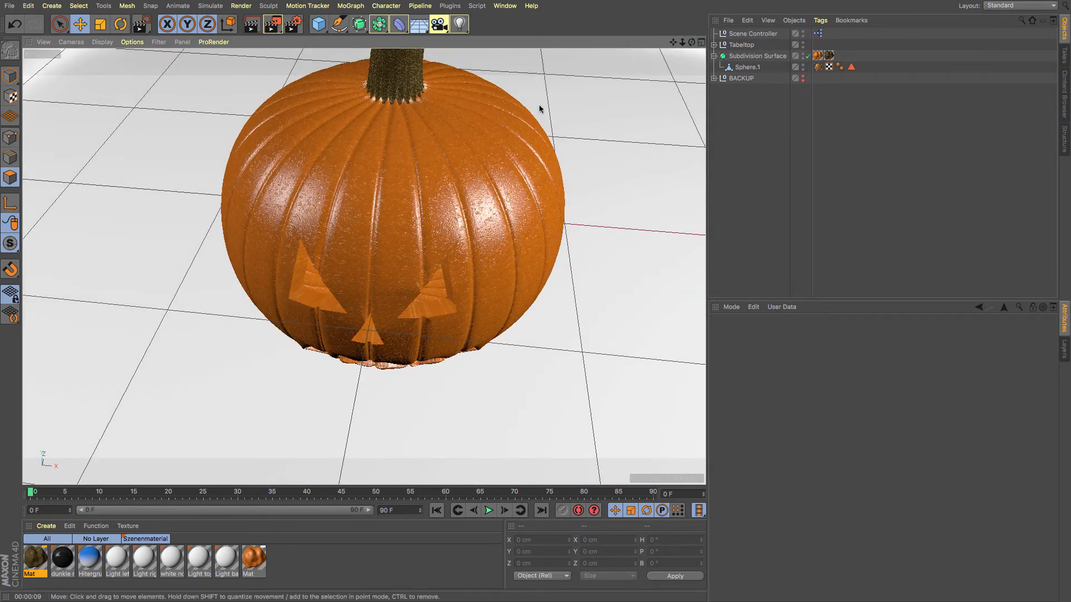
click(738, 68)
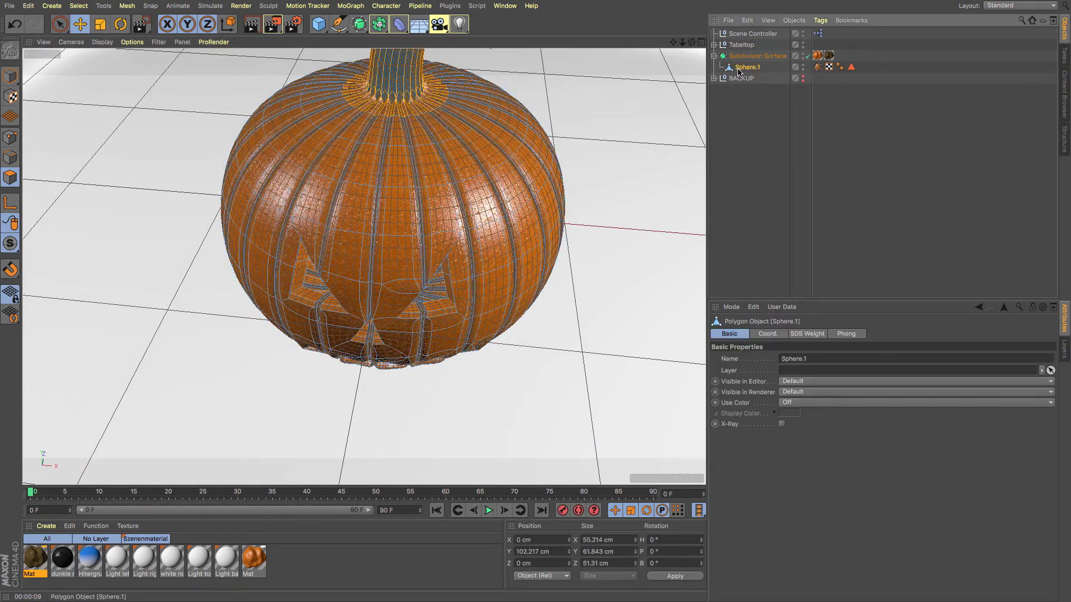
right_click(549, 112)
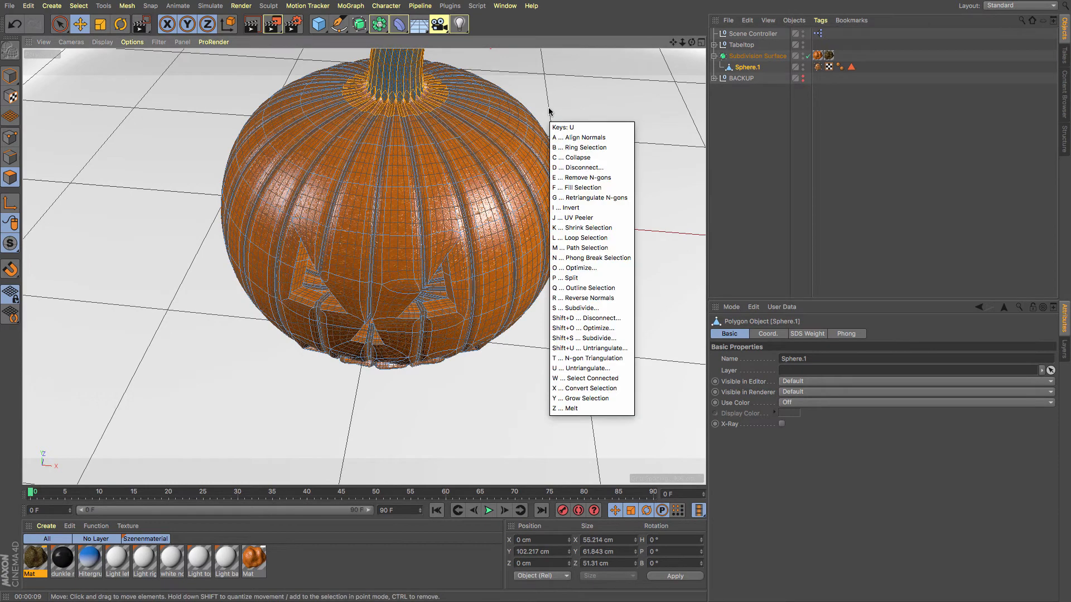
click(575, 138)
click(389, 107)
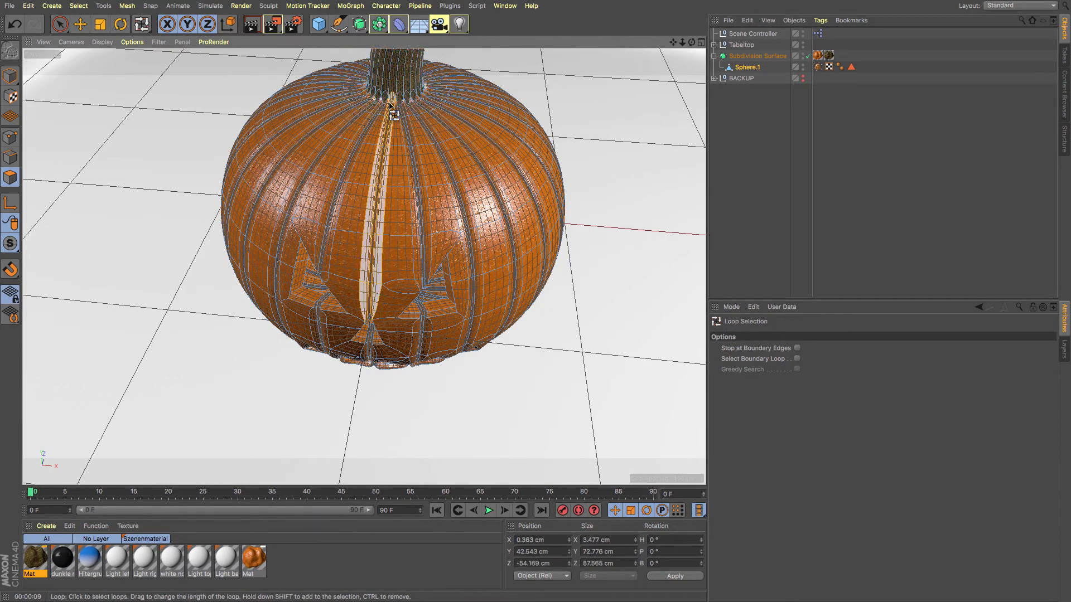
click(399, 112)
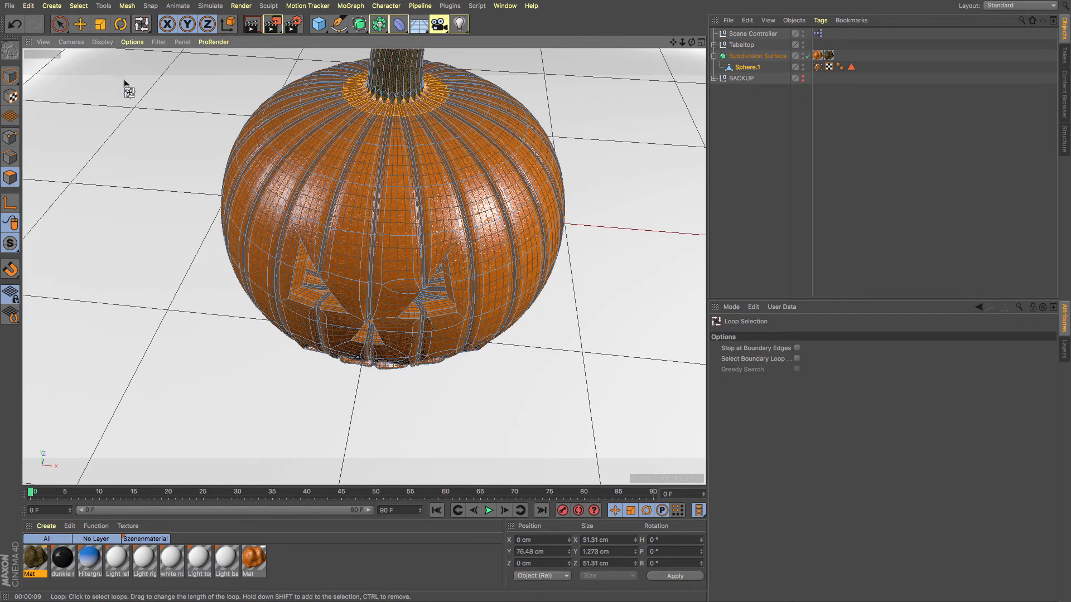
key(e)
drag(395, 68, 395, 77)
click(764, 145)
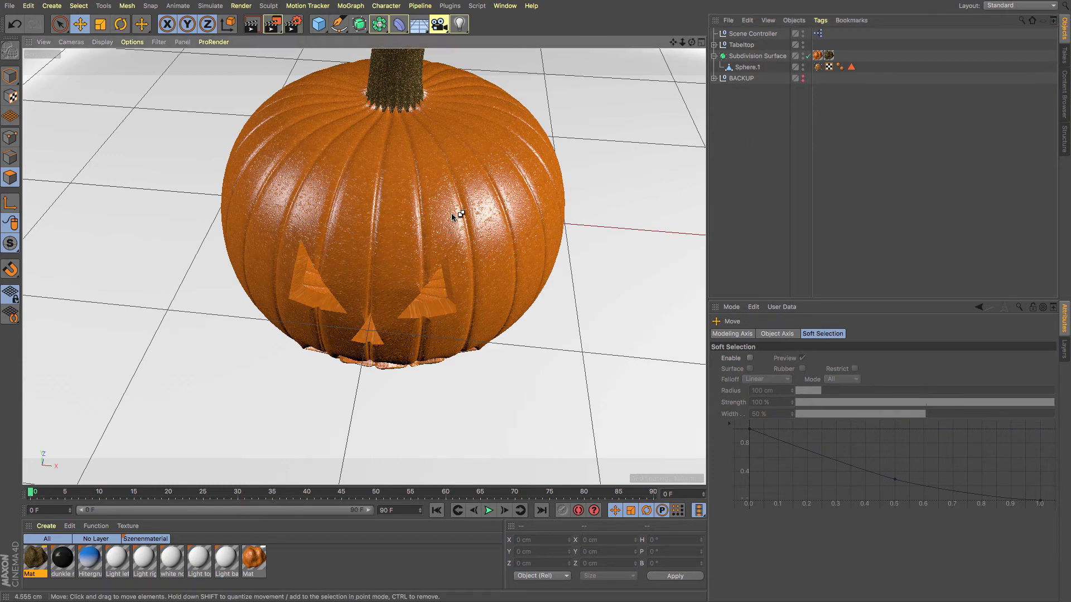
scroll(452, 217, up, 2)
key(ctrl+shift+z)
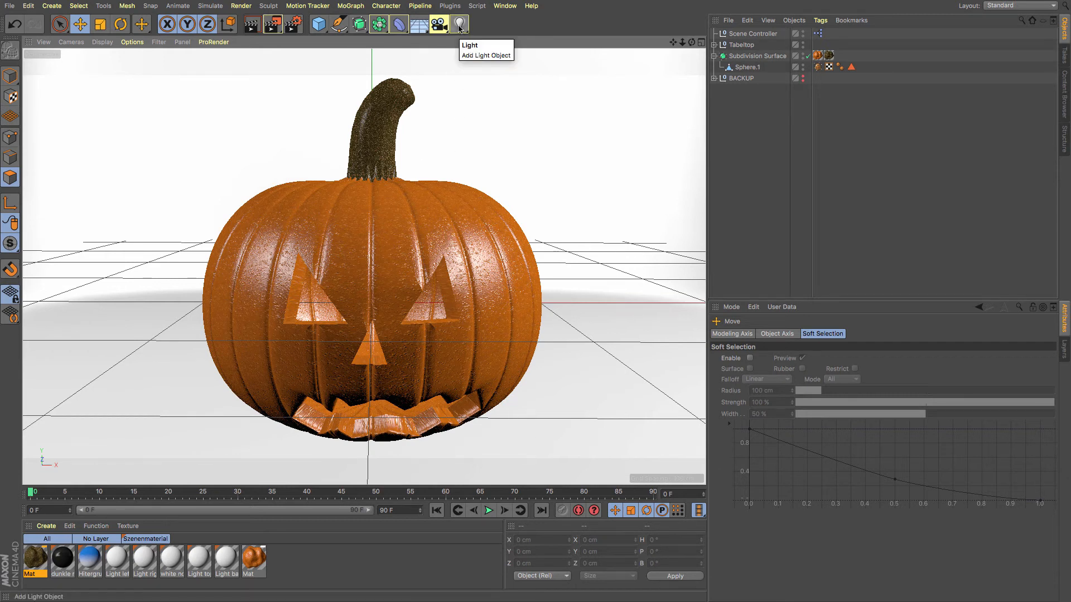
Add an omni light at the origin inside the pumpkin and check its placement in the top and front views
drag(460, 27, 483, 35)
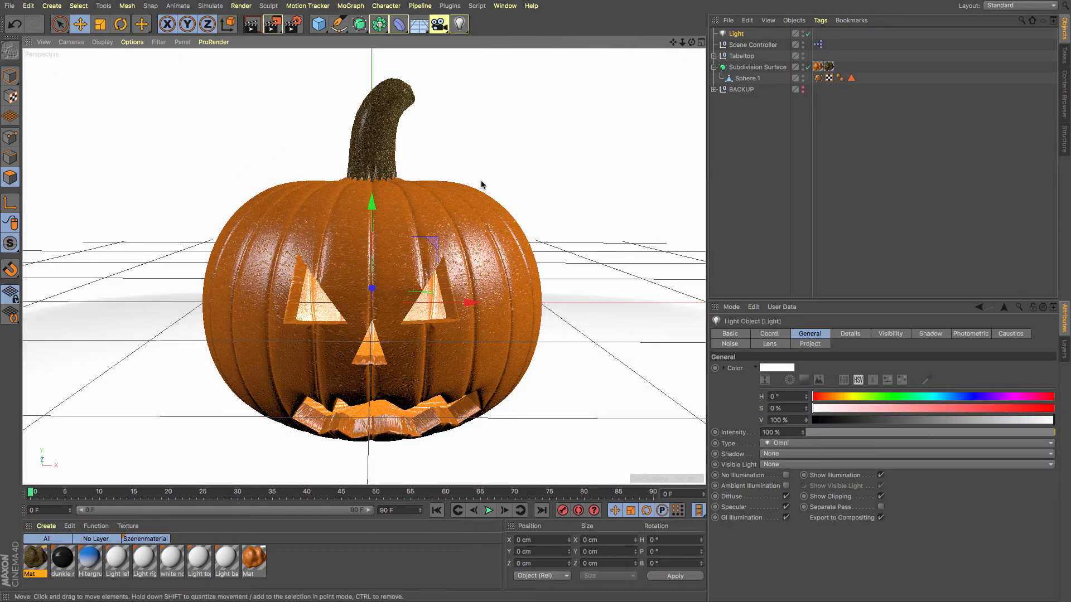
key(F2)
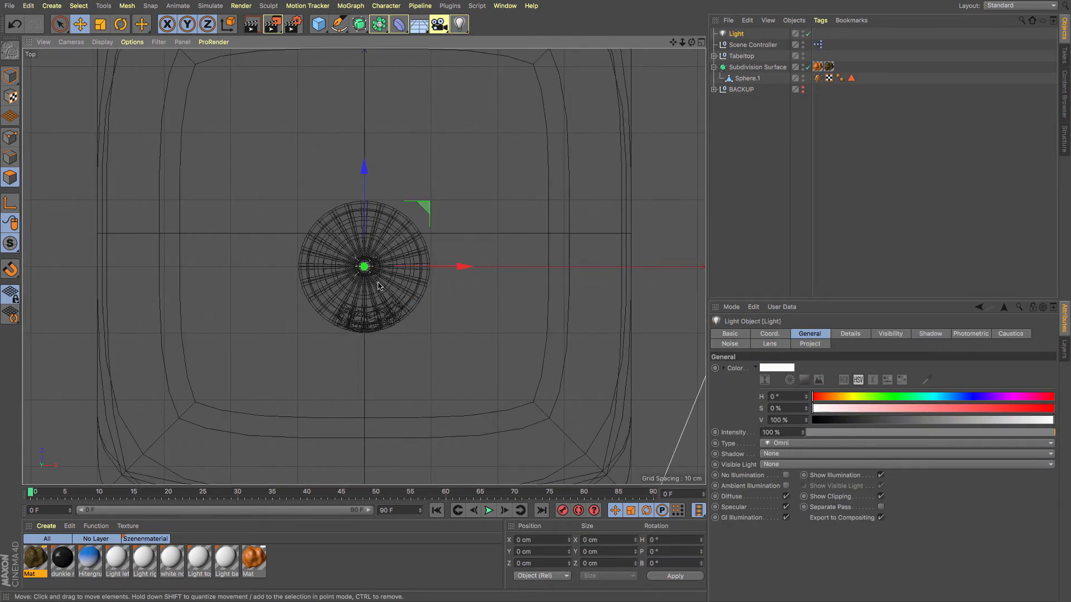
key(F4)
key(F1)
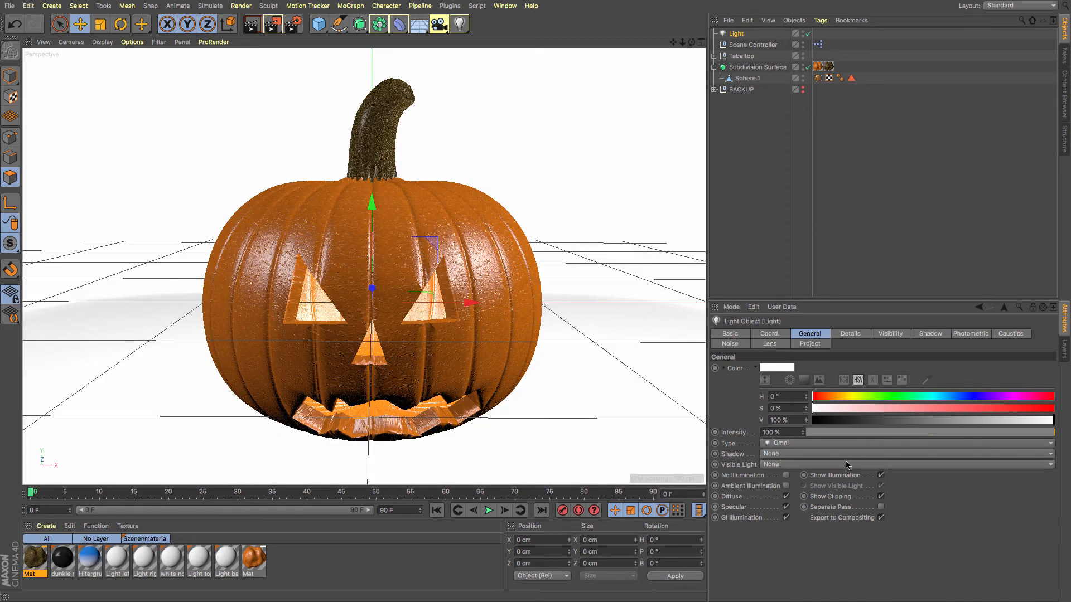
Set the light's color to orange with hue 35°, saturation 100% and value 88%, and its shadow to Area
drag(841, 397, 1029, 414)
click(1025, 422)
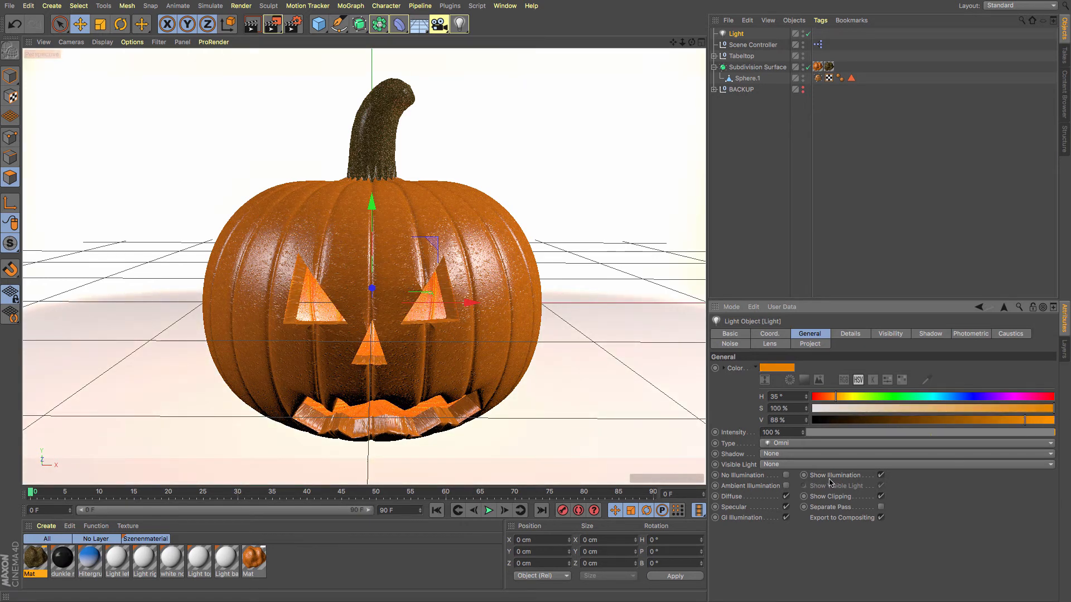
click(787, 457)
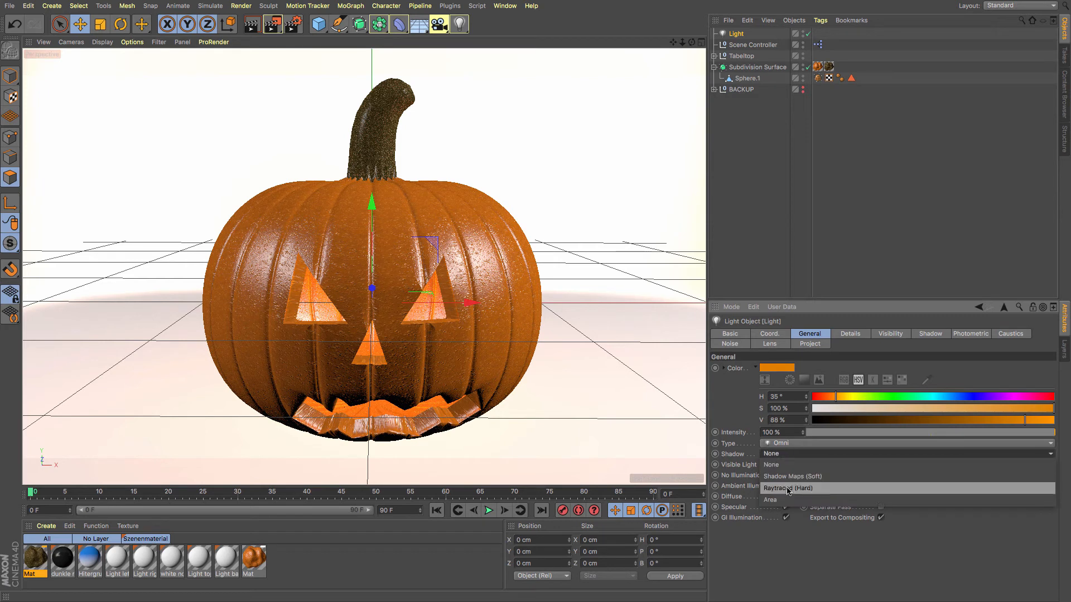
click(814, 505)
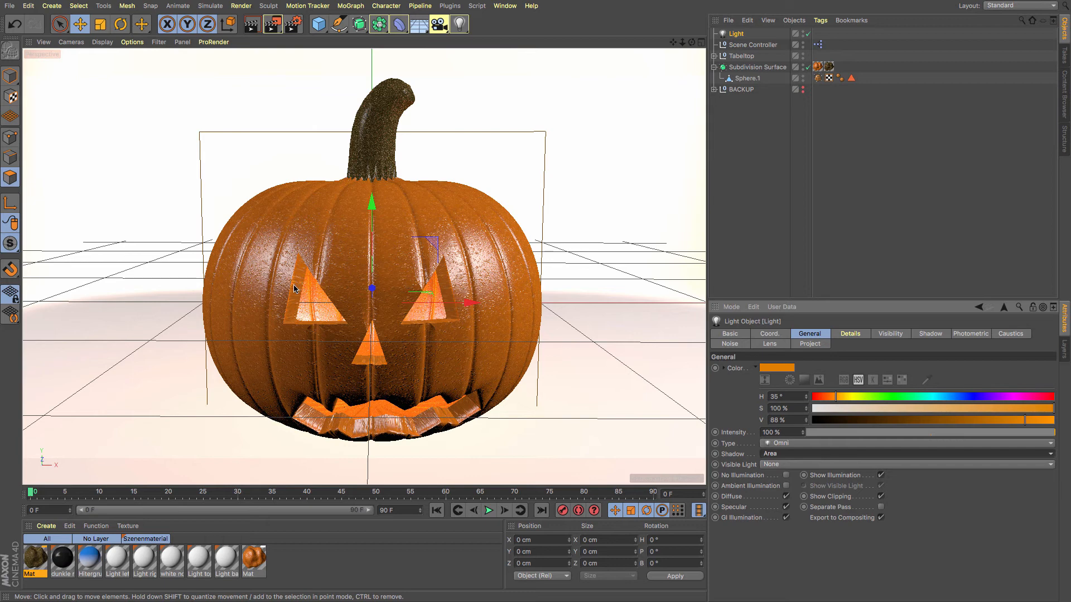
Duplicate the orange pumpkin material
click(36, 558)
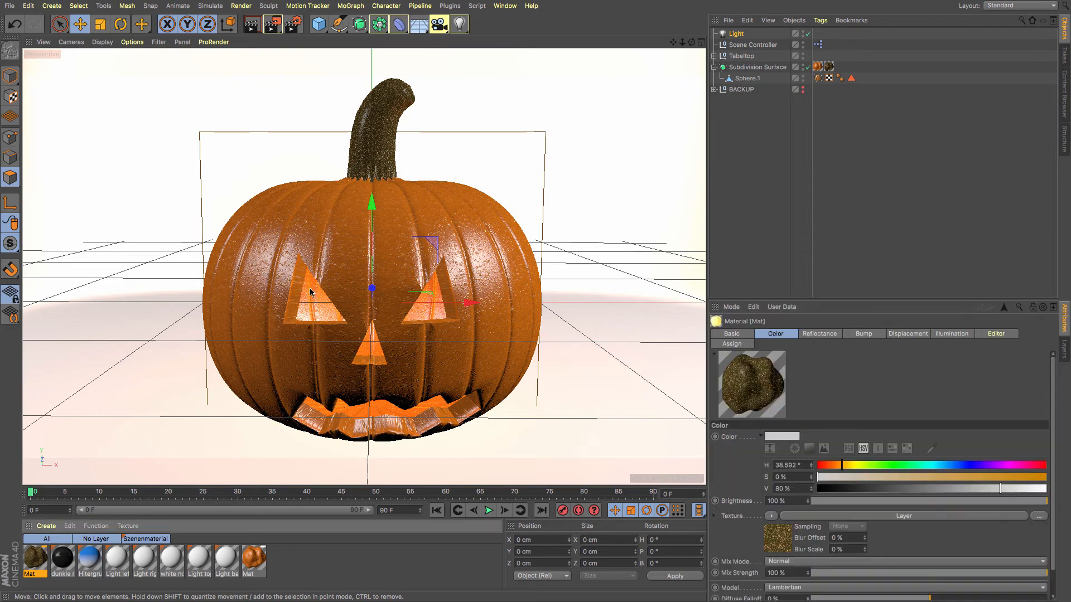
click(256, 565)
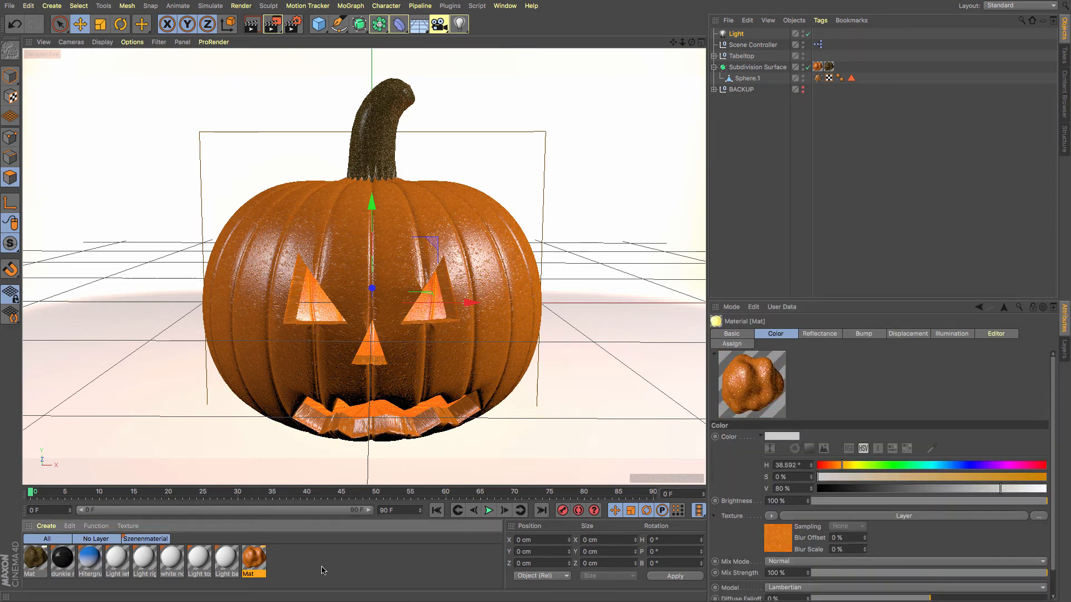
key(ctrl+v)
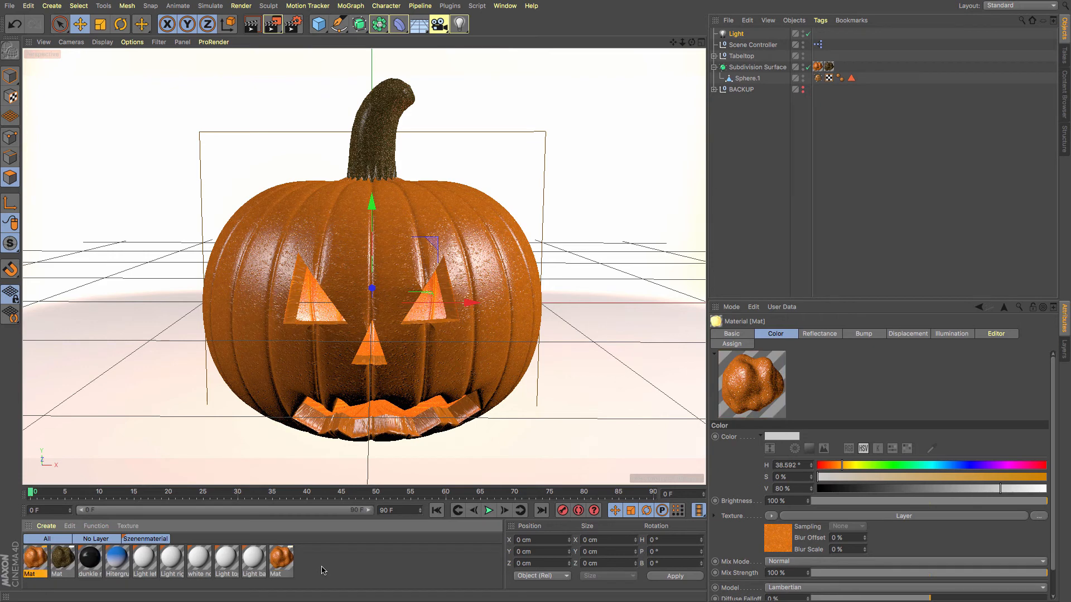
Change the duplicated orange material's bump noise to FBM with a global scale of 10%
double_click(37, 559)
drag(247, 84, 492, 109)
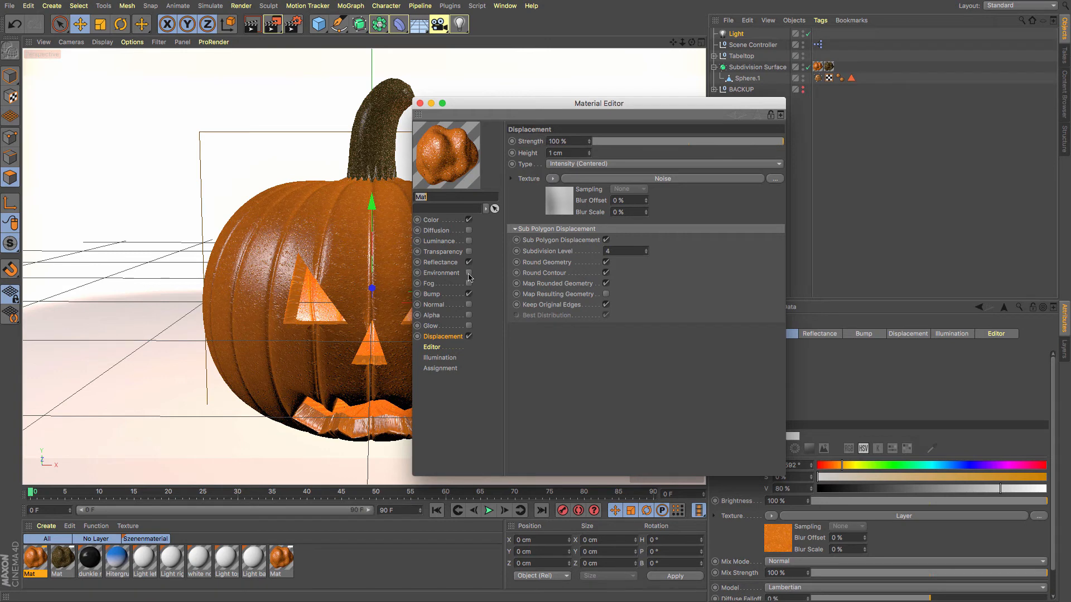
click(433, 296)
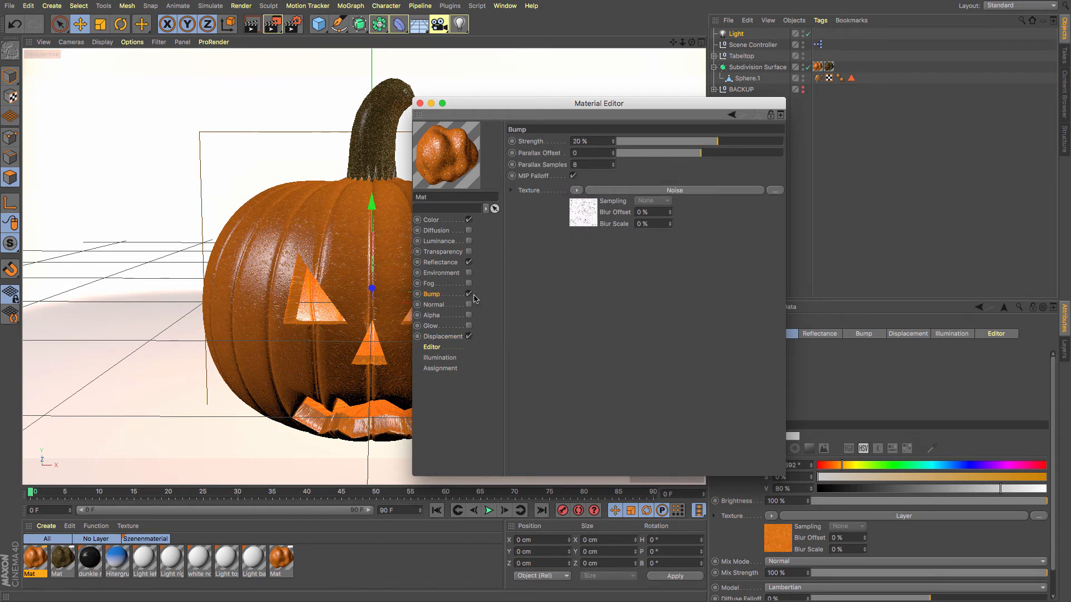
click(588, 219)
click(641, 252)
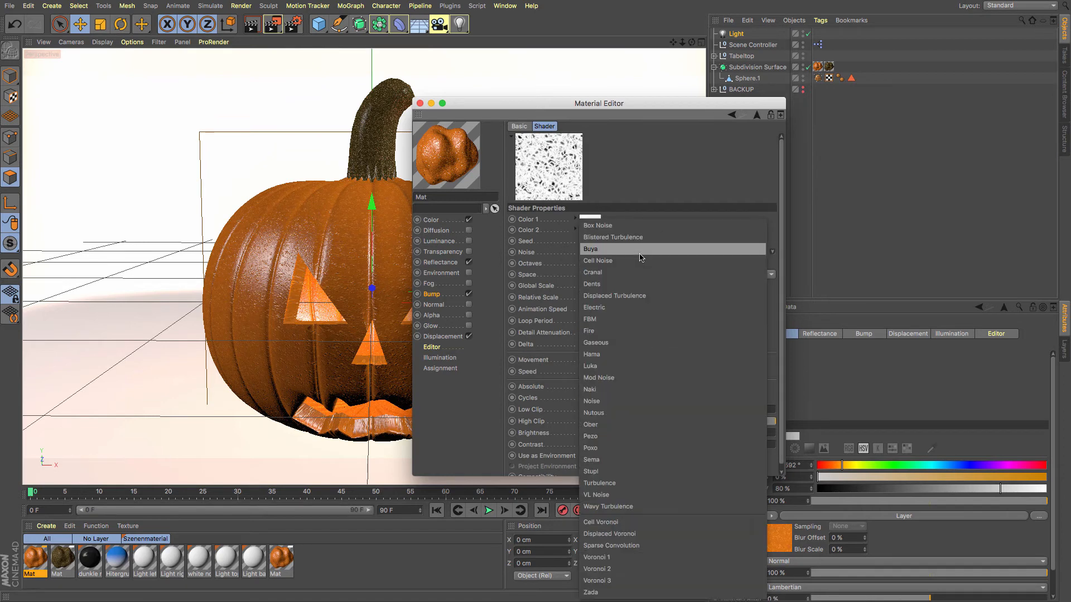
click(626, 318)
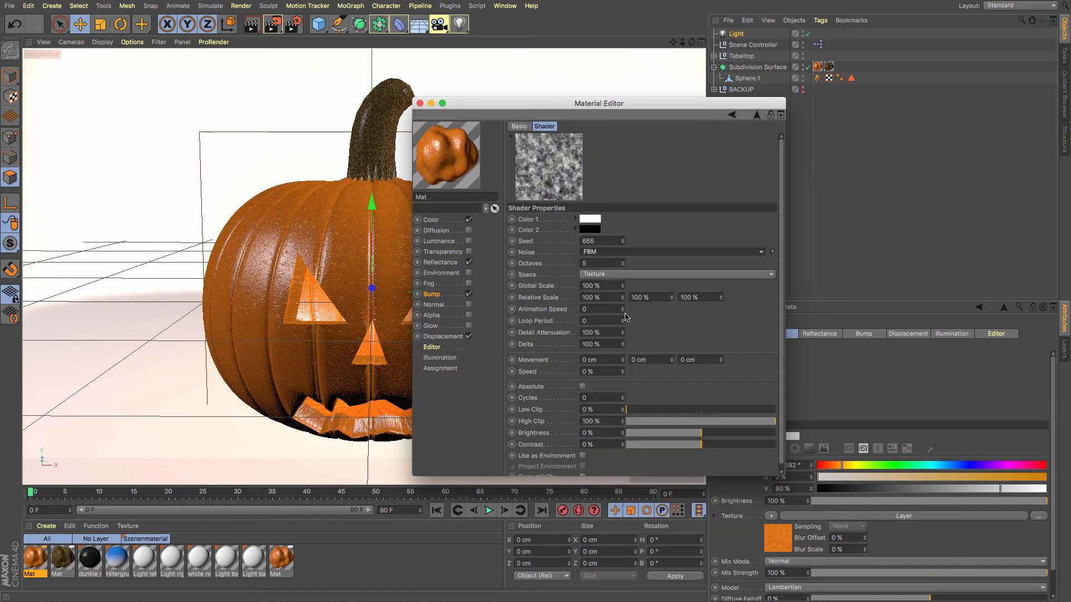
click(600, 286)
text(10)
key(Return)
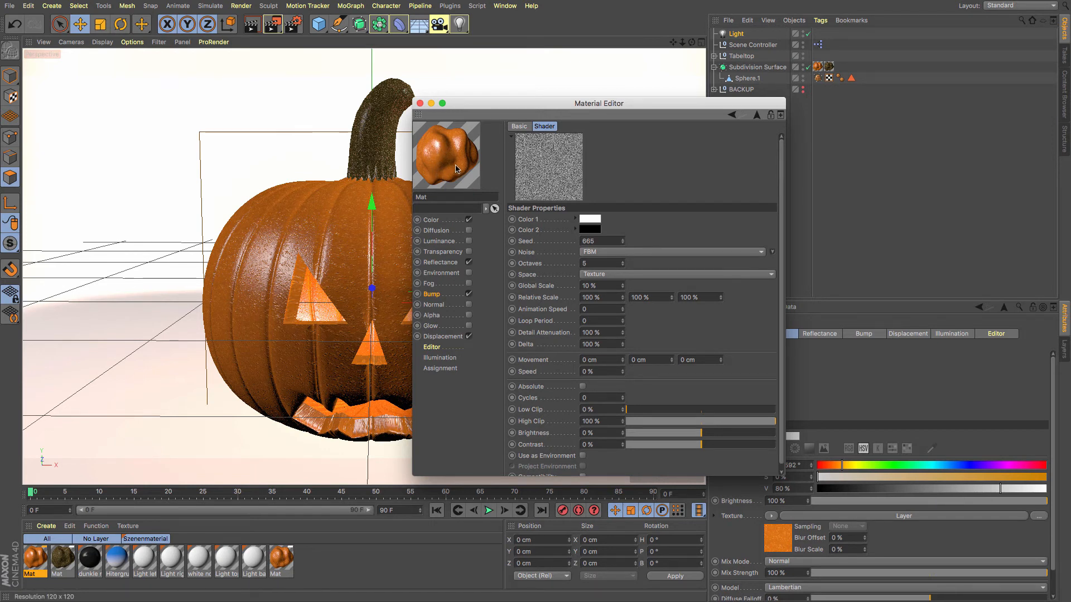
In the duplicated material's reflectance, disable Layer 1 and set the Default Specular width to 52% and specular strength to 51%
click(441, 263)
click(518, 178)
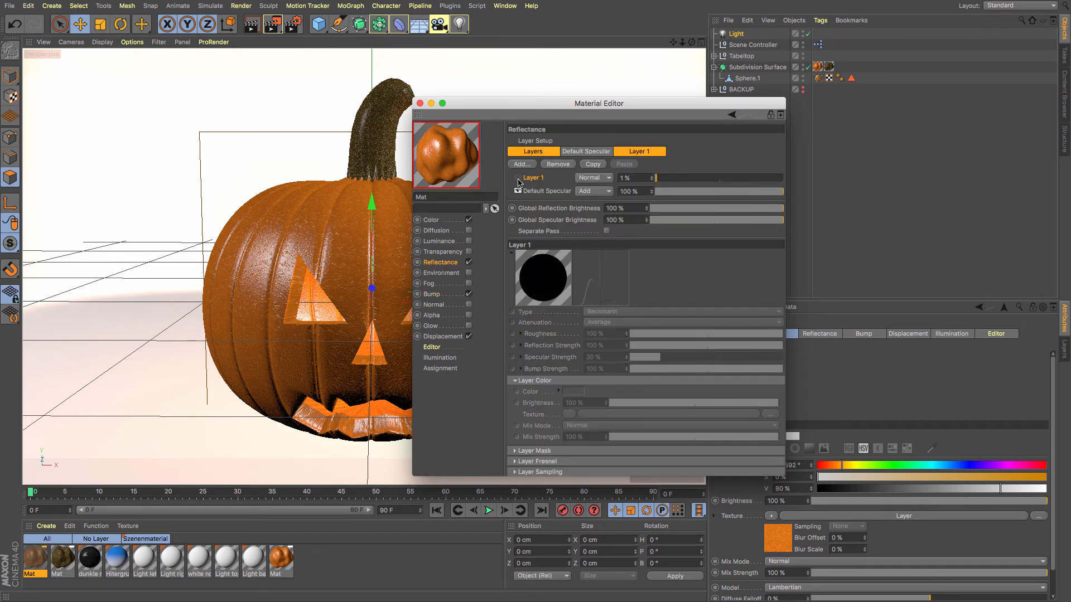
click(540, 192)
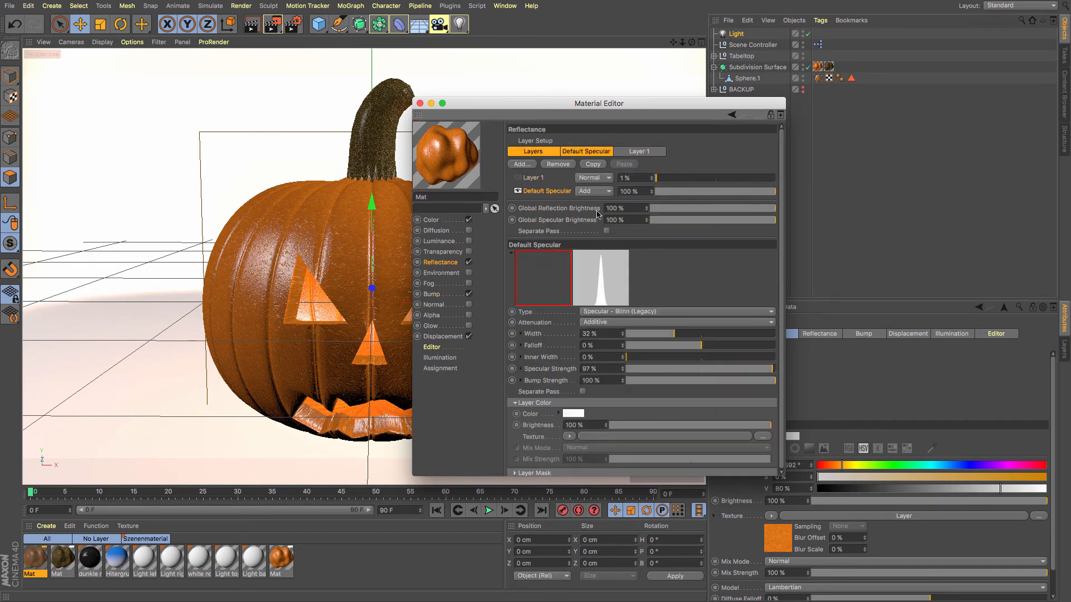
mouse_move(703, 370)
mouse_down()
mouse_move(694, 371)
mouse_move(701, 337)
mouse_move(711, 338)
mouse_move(704, 370)
mouse_up()
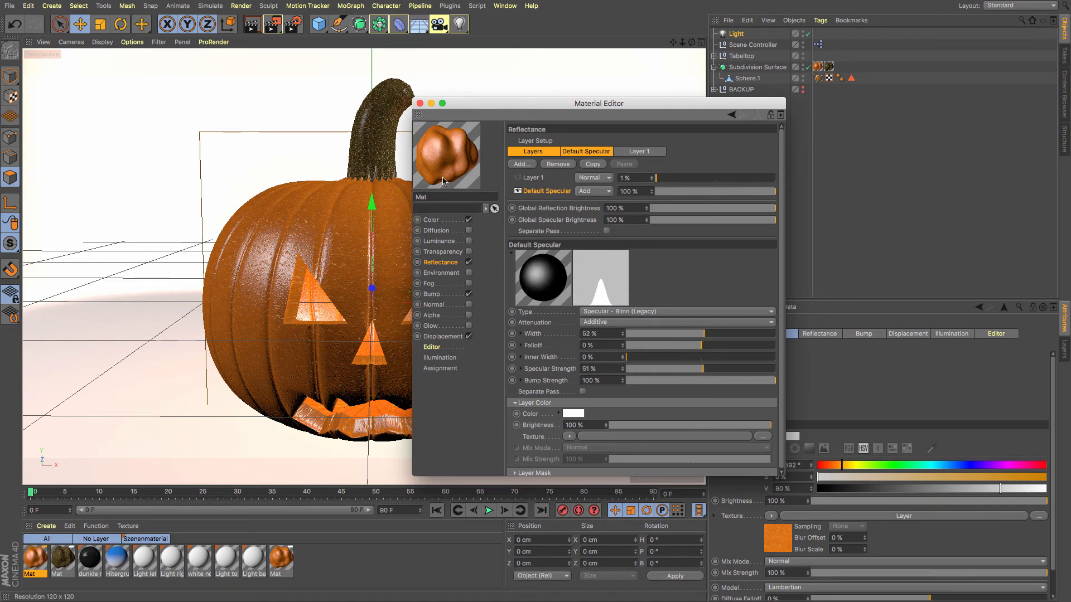
Clear the duplicated material's color texture and set its color saturation to 42% for a pale beige
click(435, 221)
click(568, 221)
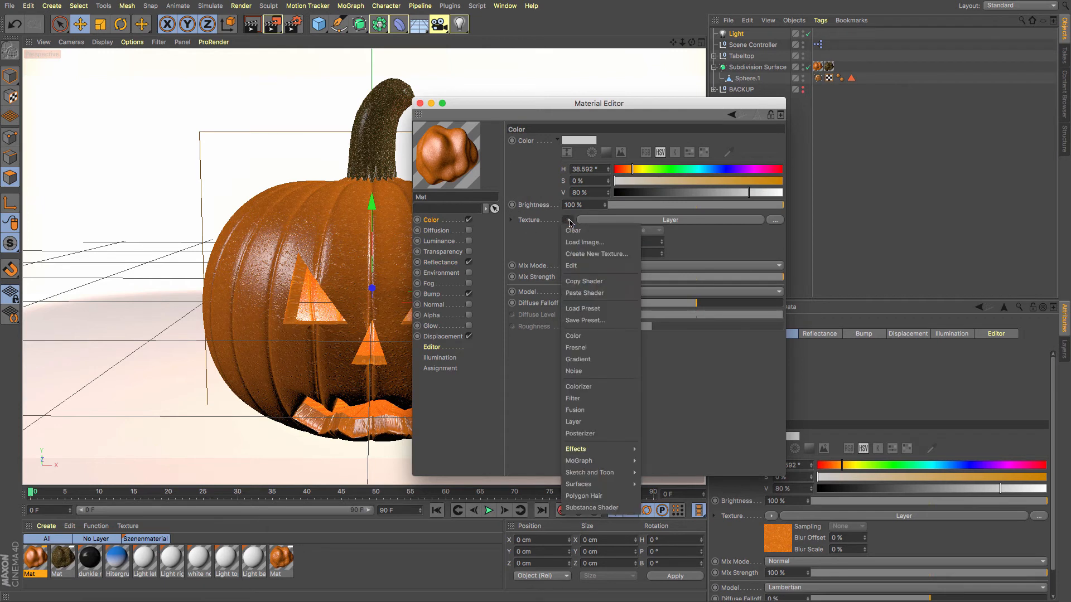
click(572, 231)
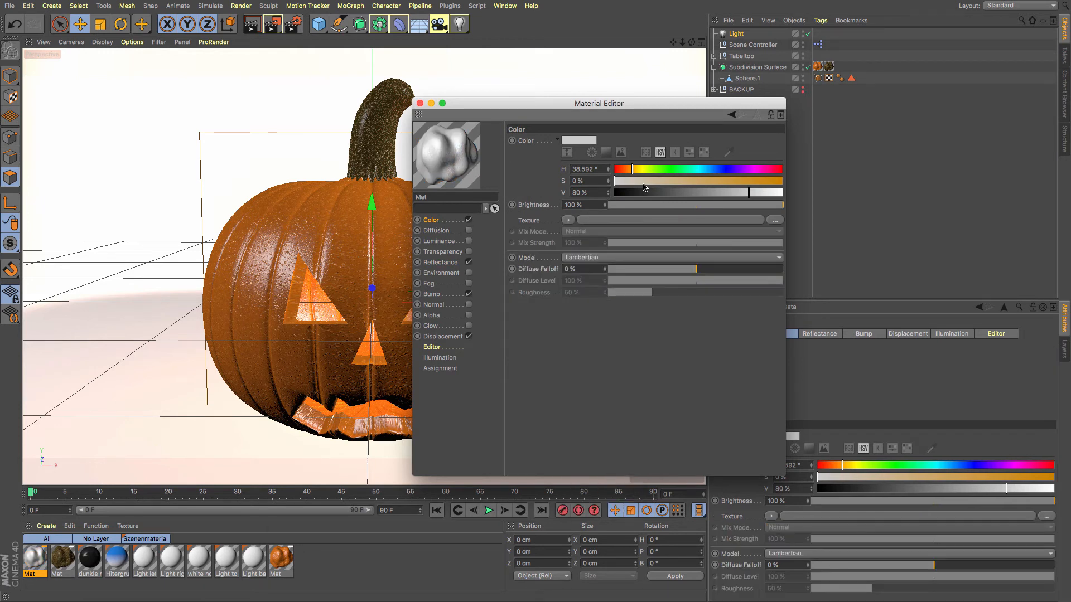
drag(641, 185, 654, 184)
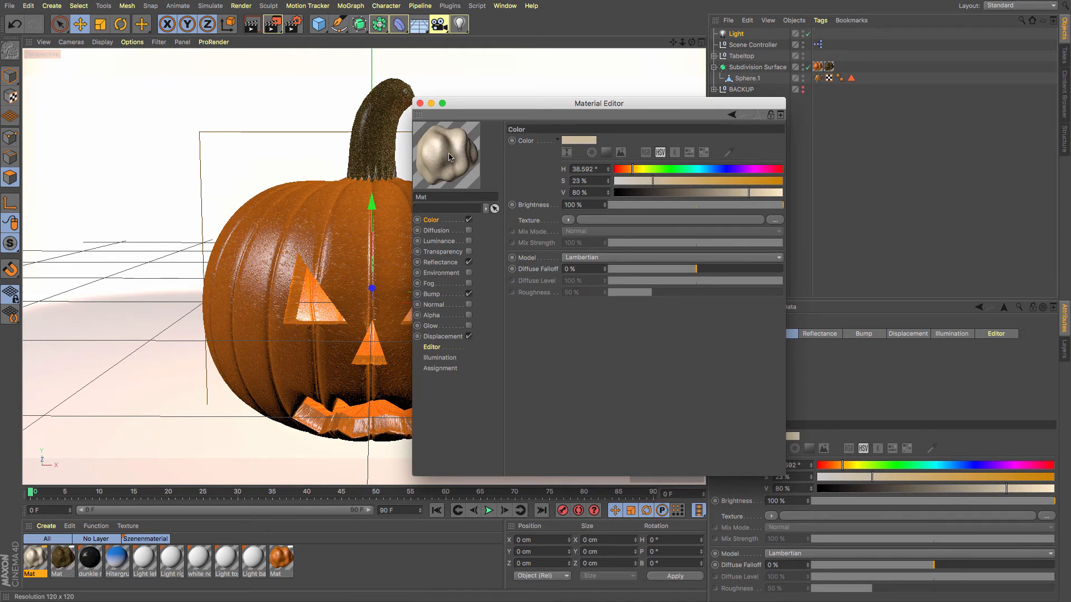
click(685, 180)
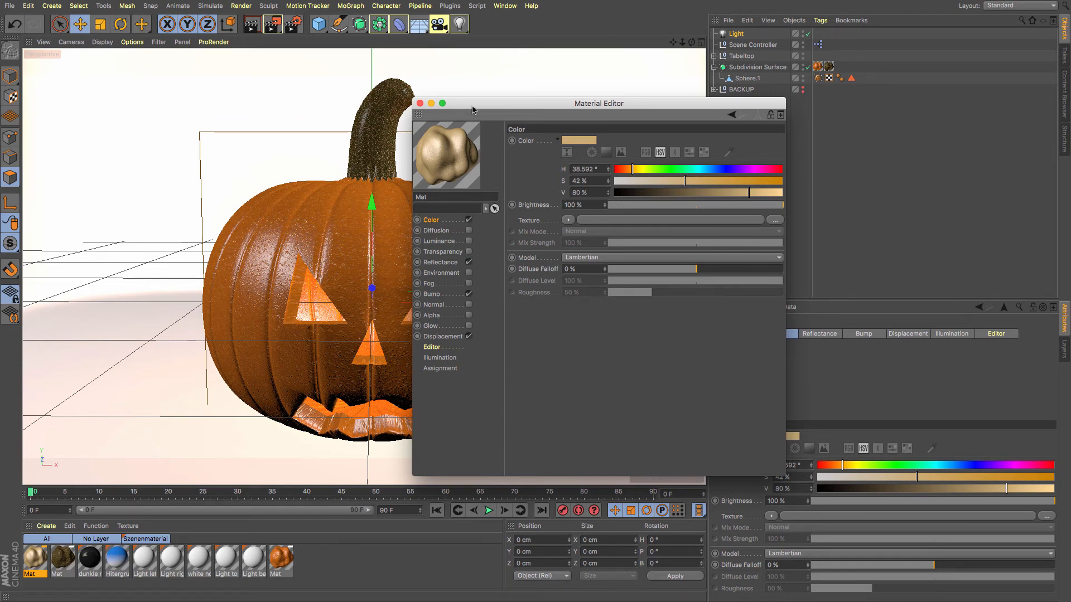
Enable luminance on the beige material and load the Subsurface Scattering effect as its texture
drag(472, 110, 611, 130)
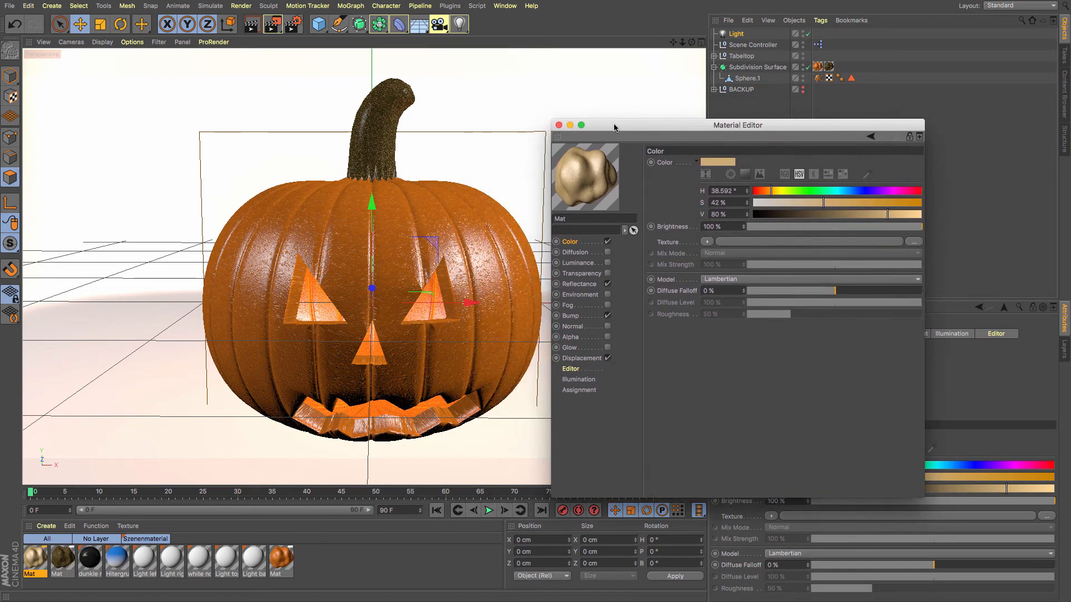
click(580, 263)
click(607, 262)
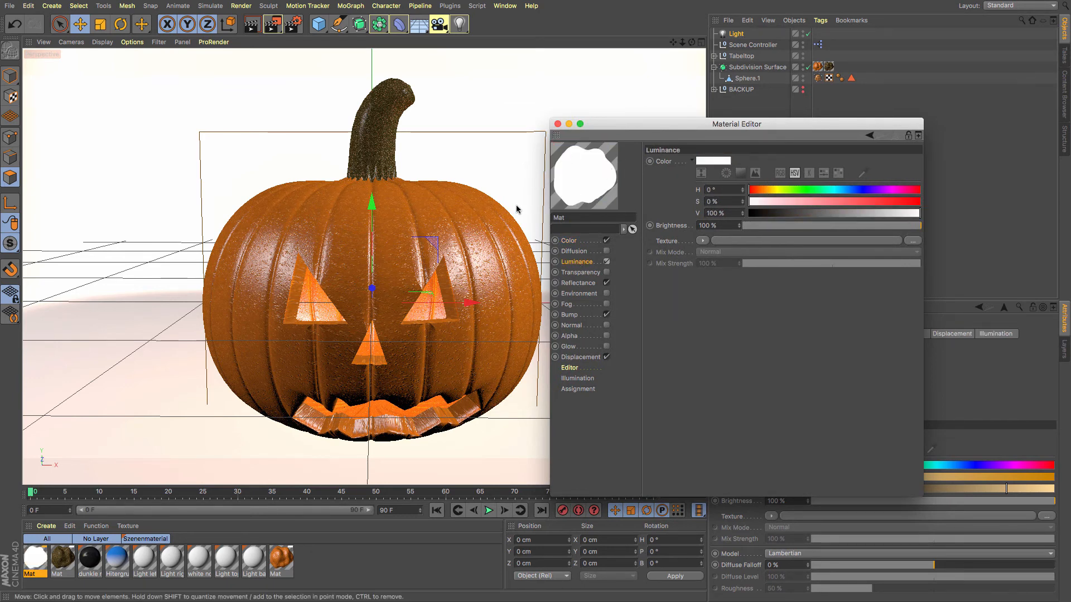
click(702, 241)
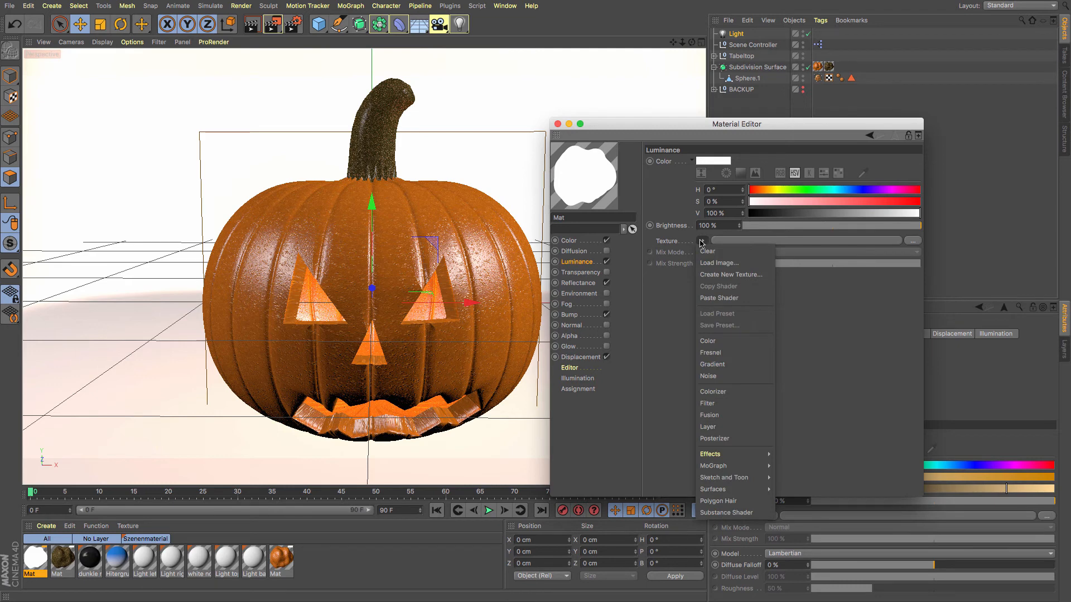
mouse_move(745, 454)
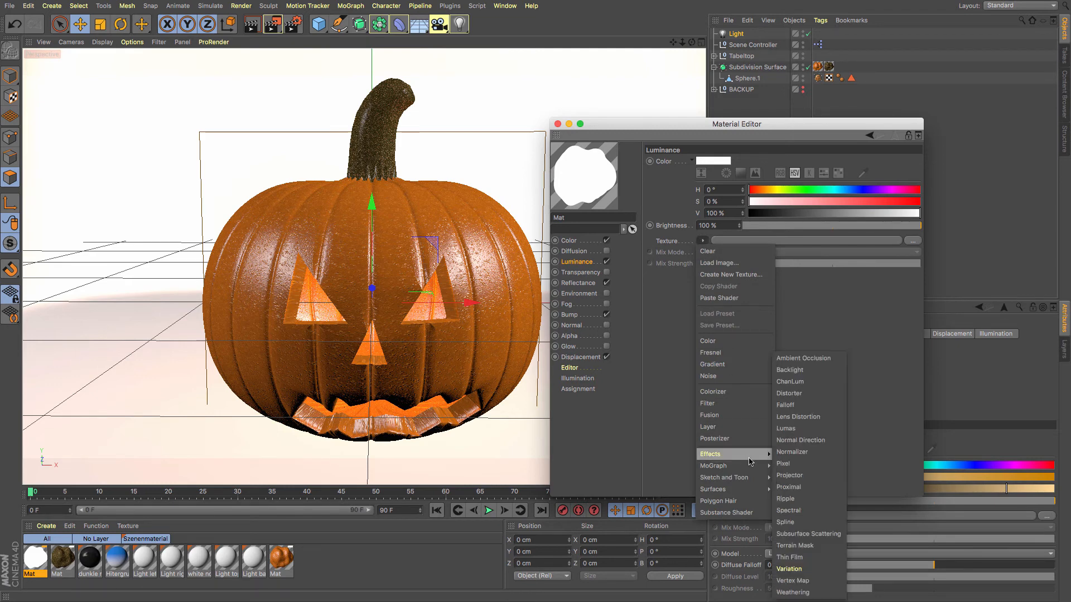
click(809, 534)
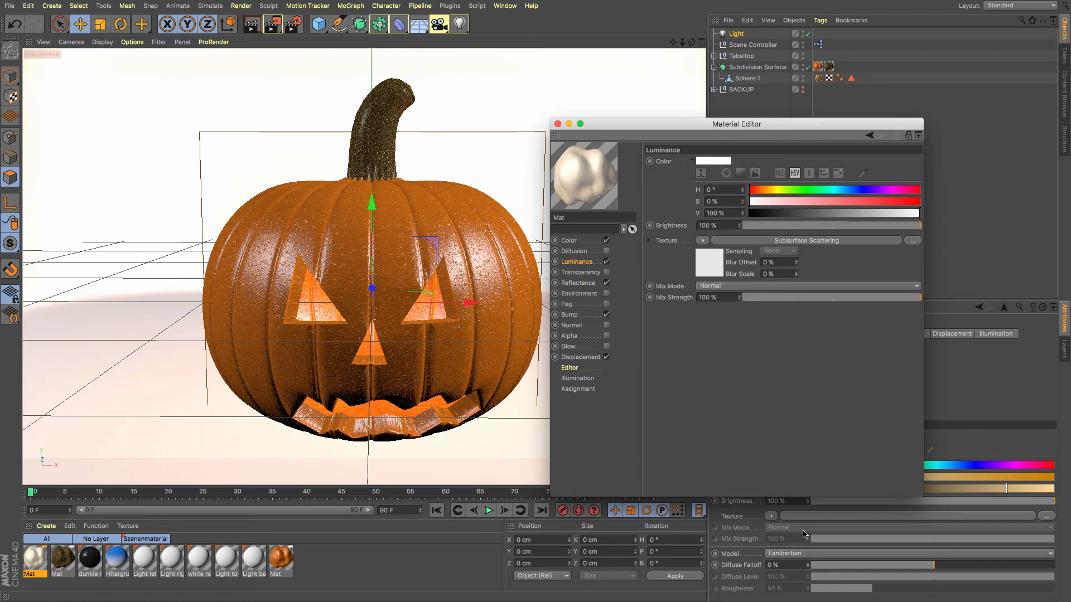
Apply the Potato preset to the Subsurface Scattering shader, set its color saturation to 41%, and enable single scattering
click(717, 267)
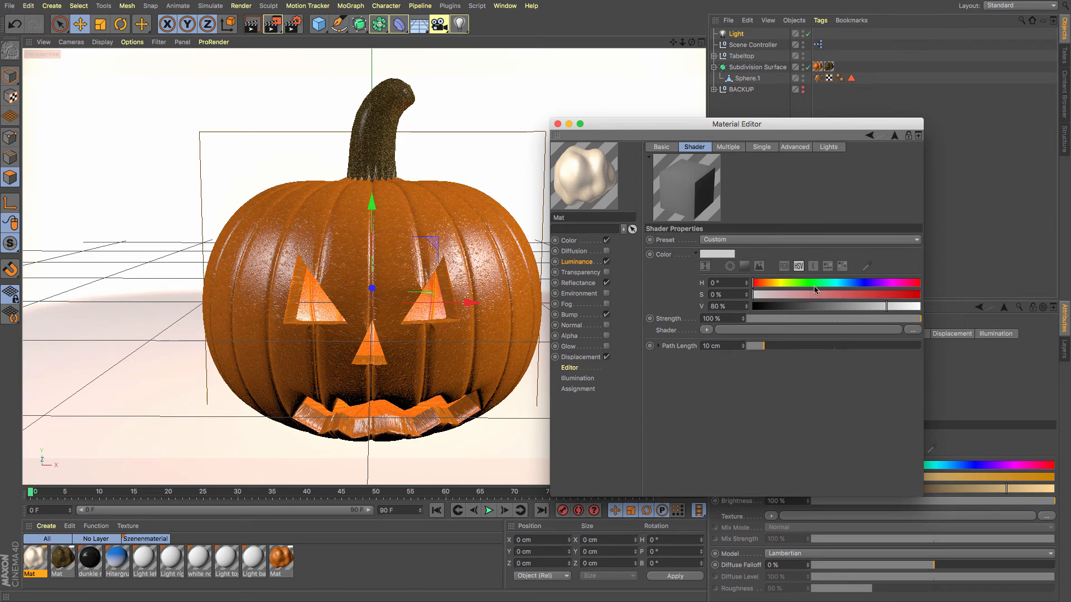
click(748, 241)
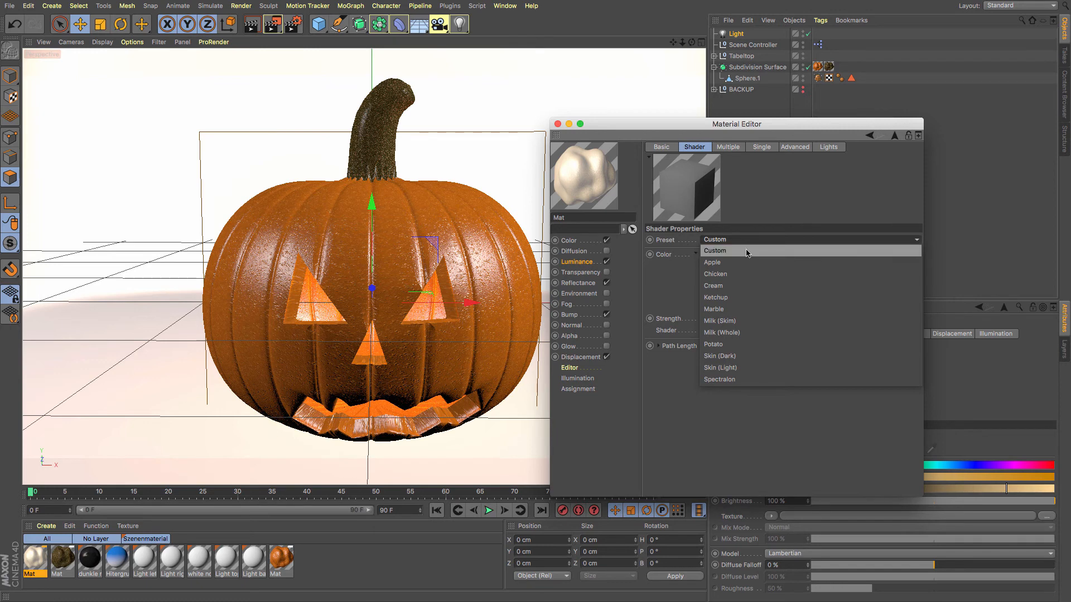
click(749, 348)
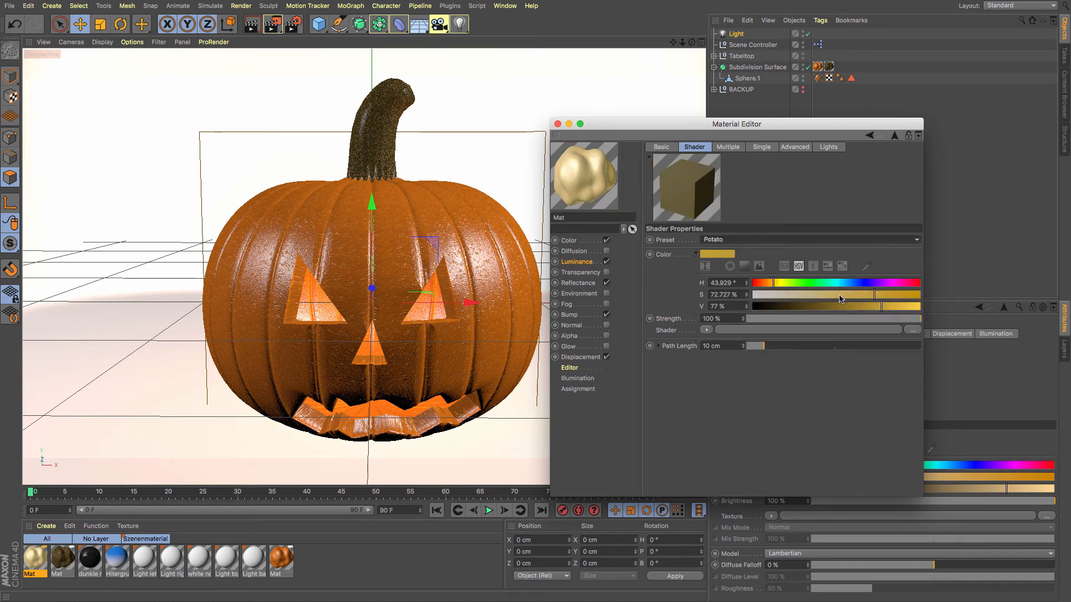
drag(840, 299, 820, 298)
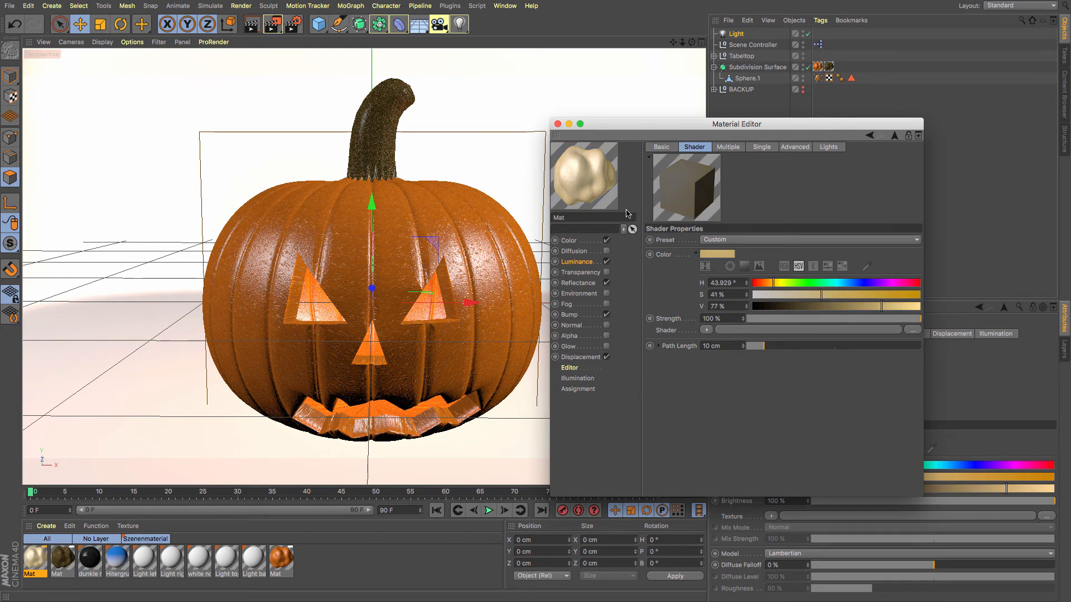
click(760, 147)
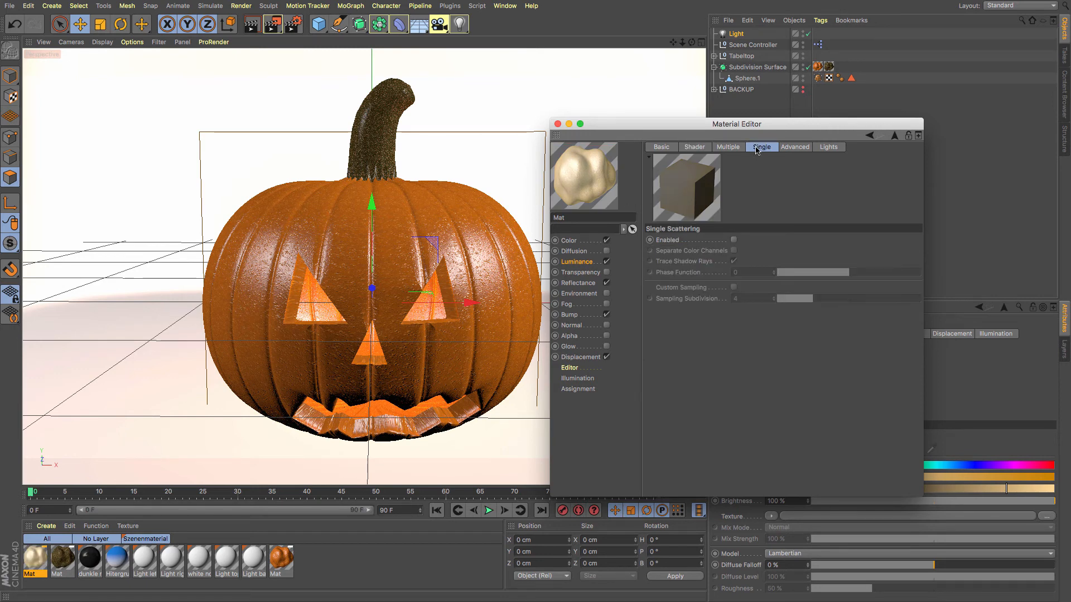
click(733, 240)
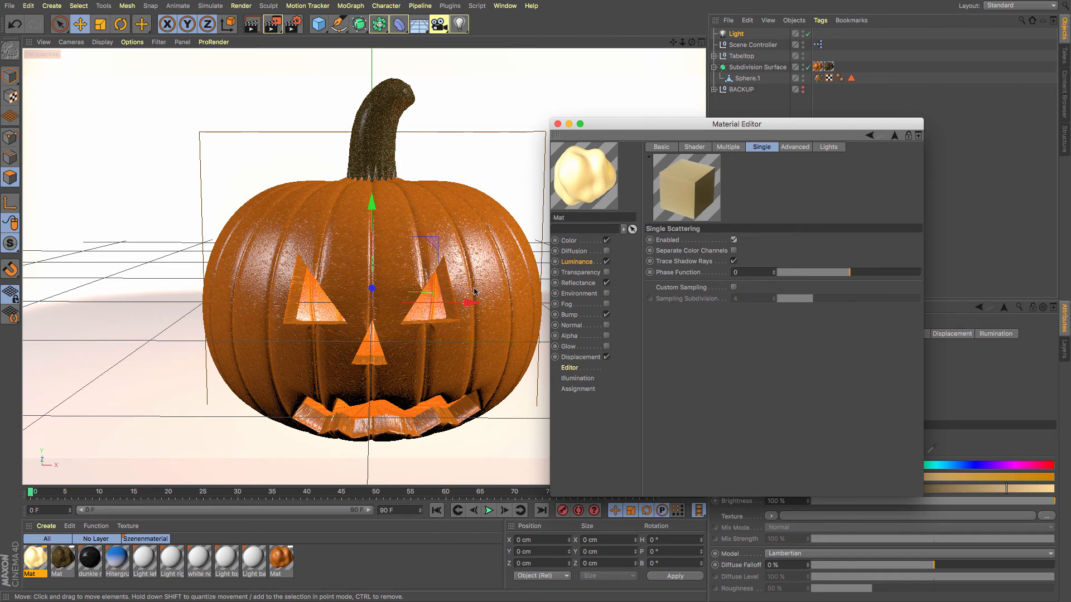
Set the Subsurface Scattering path length to 20 cm and its color saturation to 29%
click(728, 147)
click(694, 147)
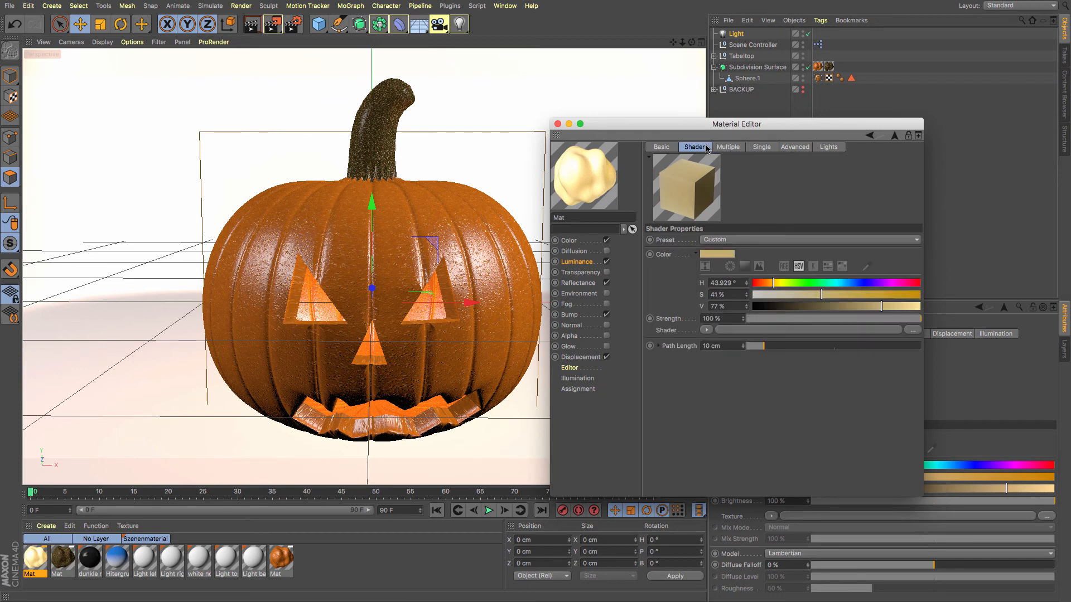
click(774, 346)
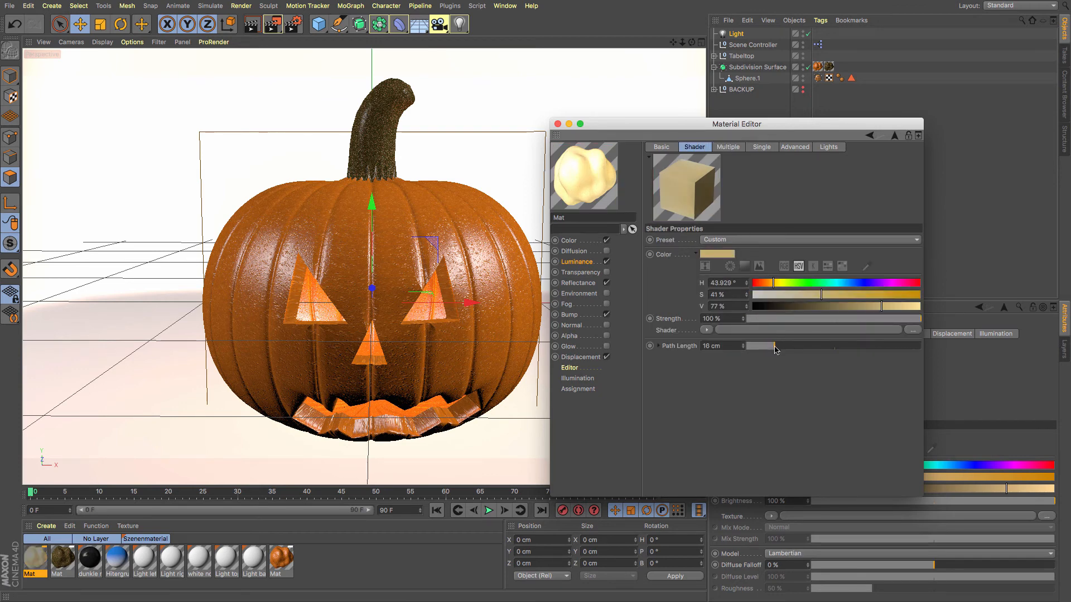
drag(775, 347, 780, 348)
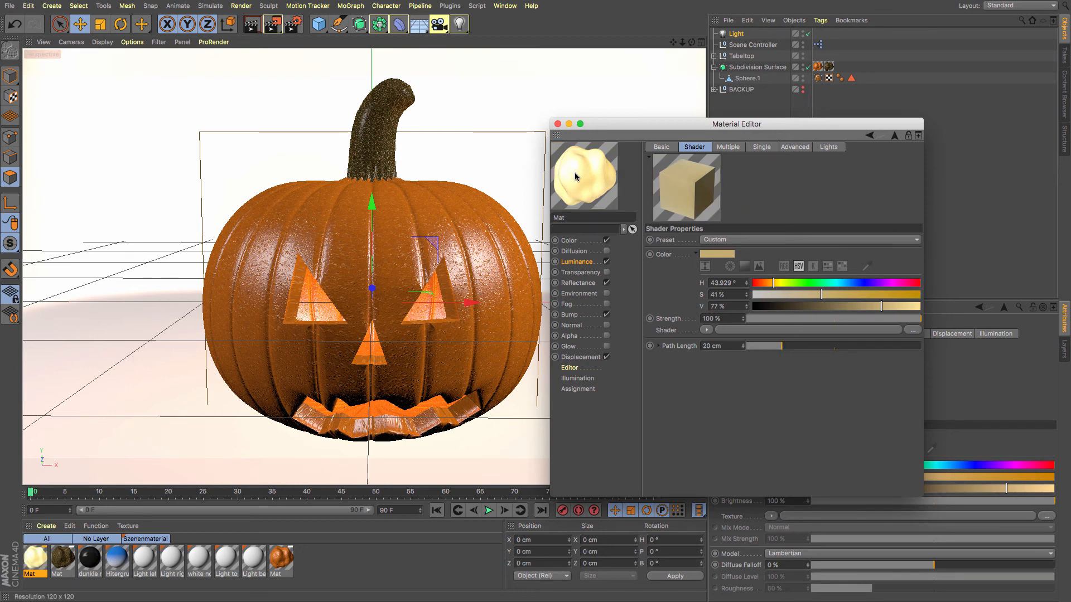
drag(814, 295, 800, 300)
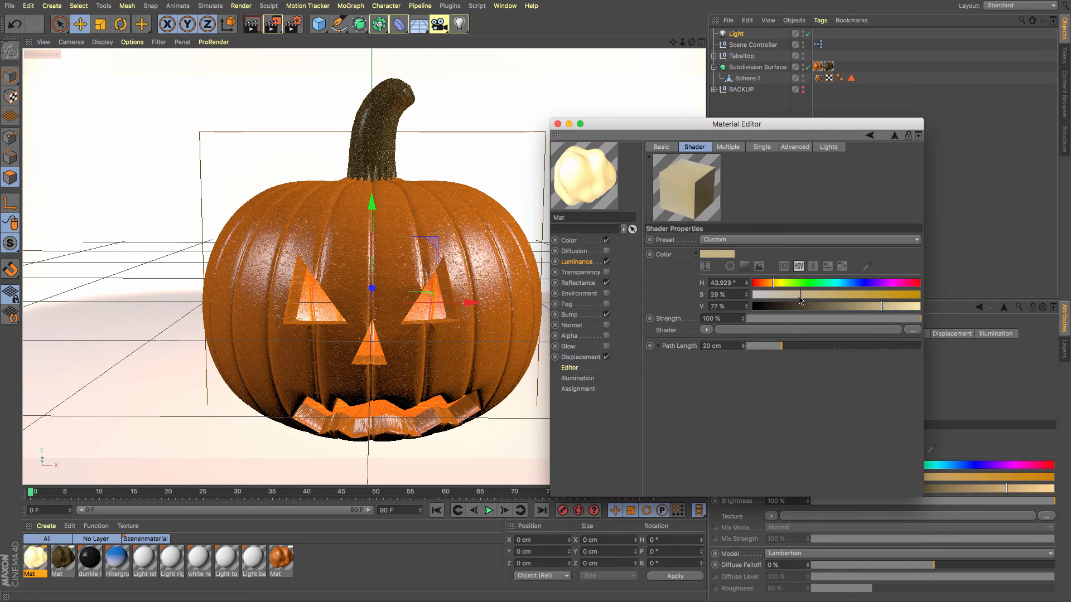
drag(727, 127, 821, 174)
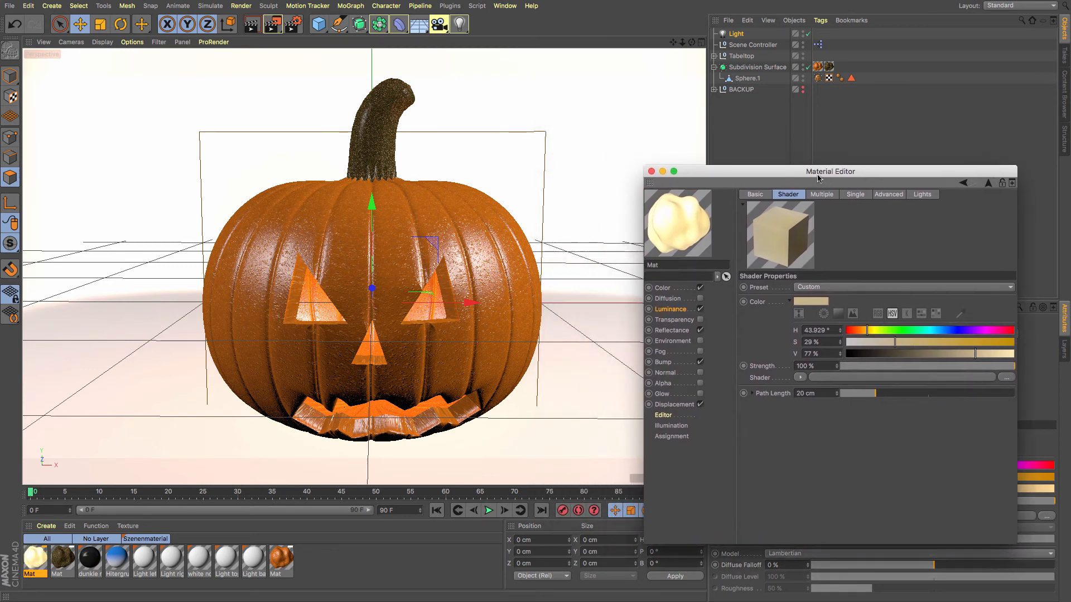
Start a polygon selection on Sphere.1 with Loop Selection, picking the pumpkin's inner wall through the eye openings
click(743, 78)
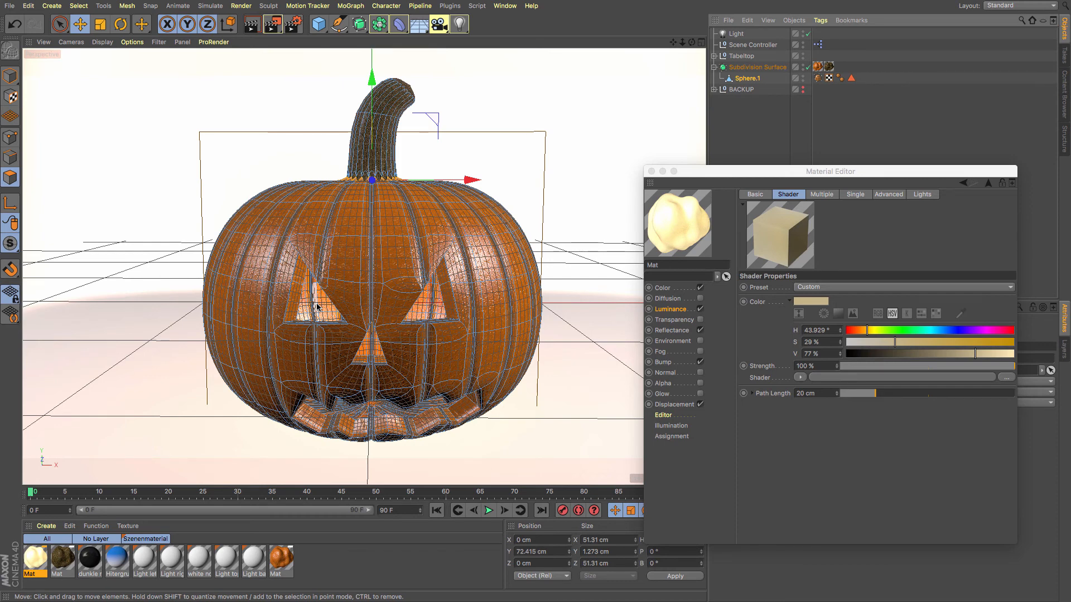
right_click(430, 303)
click(441, 313)
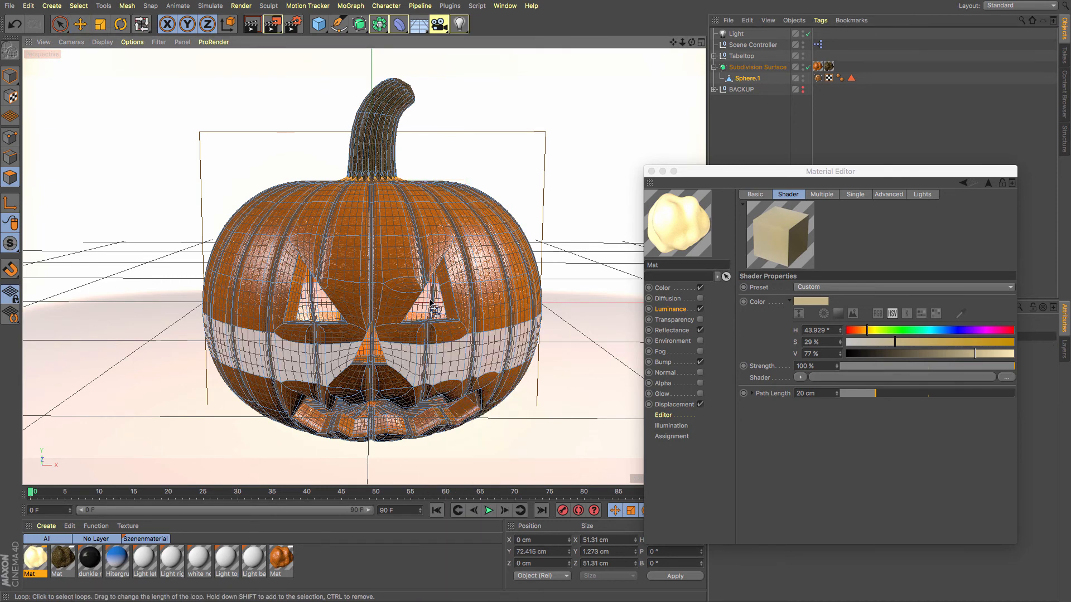
click(310, 285)
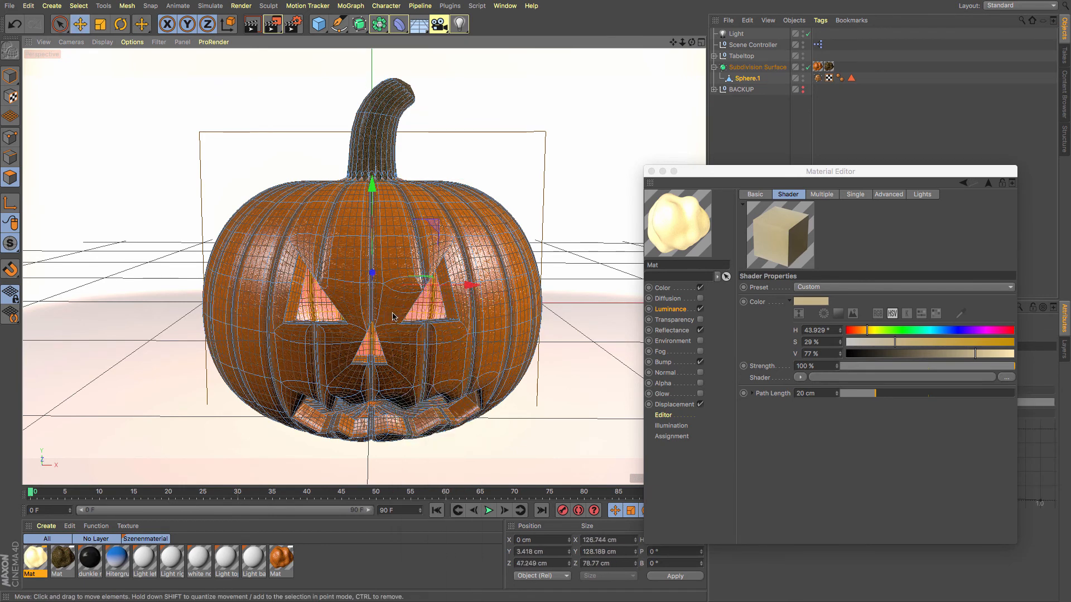
Extend the Sphere.1 polygon selection to the whole inner wall and the cut edges of the eyes, nose and mouth
shift+click(297, 289)
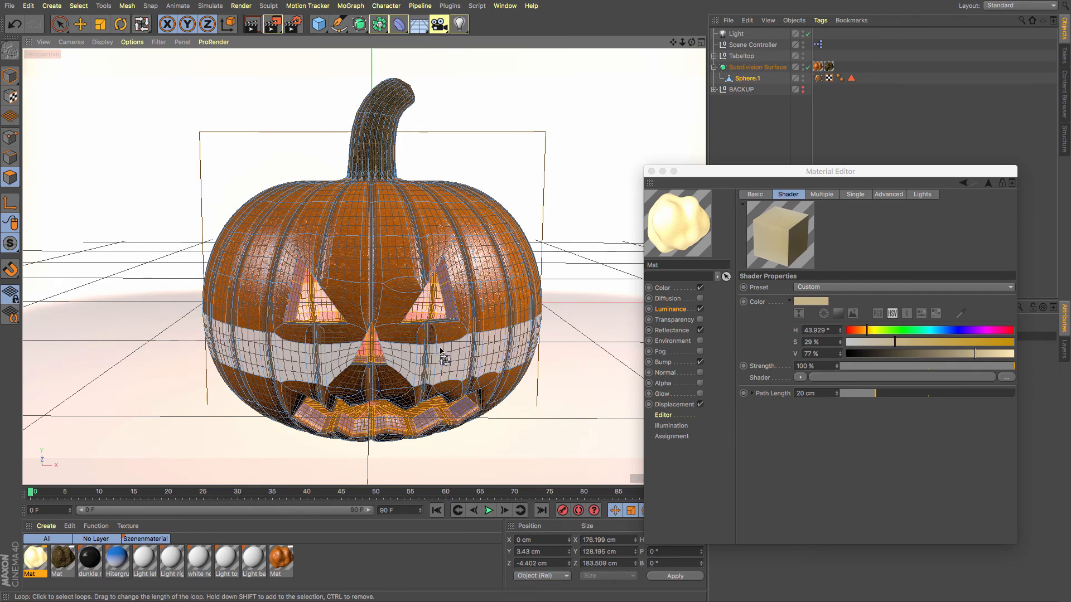
key(super+z)
mouse_move(447, 349)
alt+mouse_down()
mouse_move(358, 426)
mouse_move(335, 284)
mouse_move(442, 273)
mouse_move(502, 354)
mouse_move(455, 342)
mouse_move(463, 306)
mouse_move(468, 358)
mouse_move(452, 335)
alt+mouse_up()
scroll(453, 322, up, 3)
scroll(453, 324, up, 2)
click(454, 328)
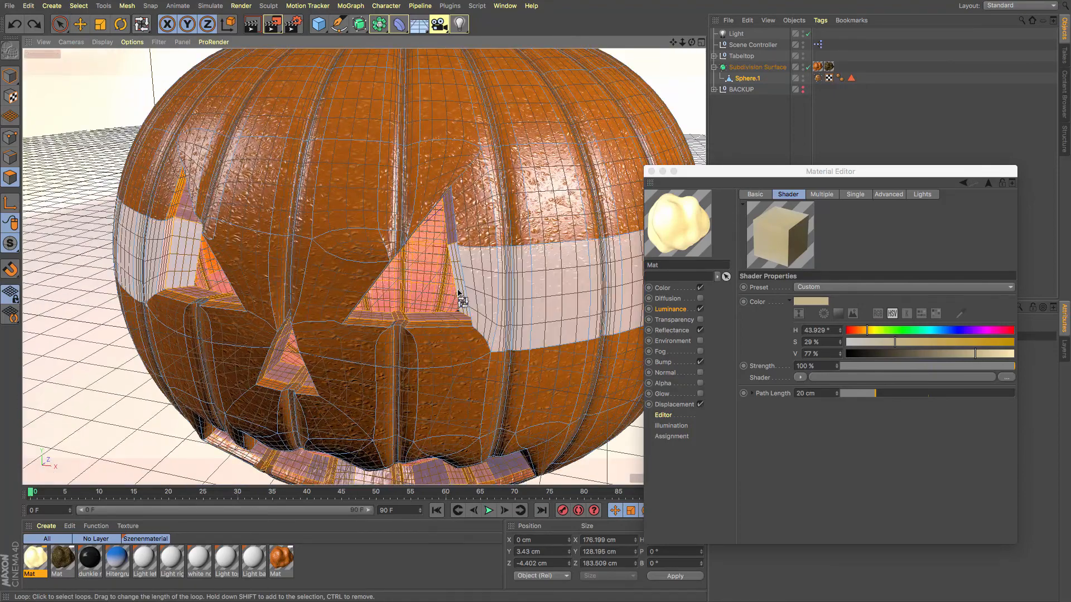
right_click(454, 327)
key(Escape)
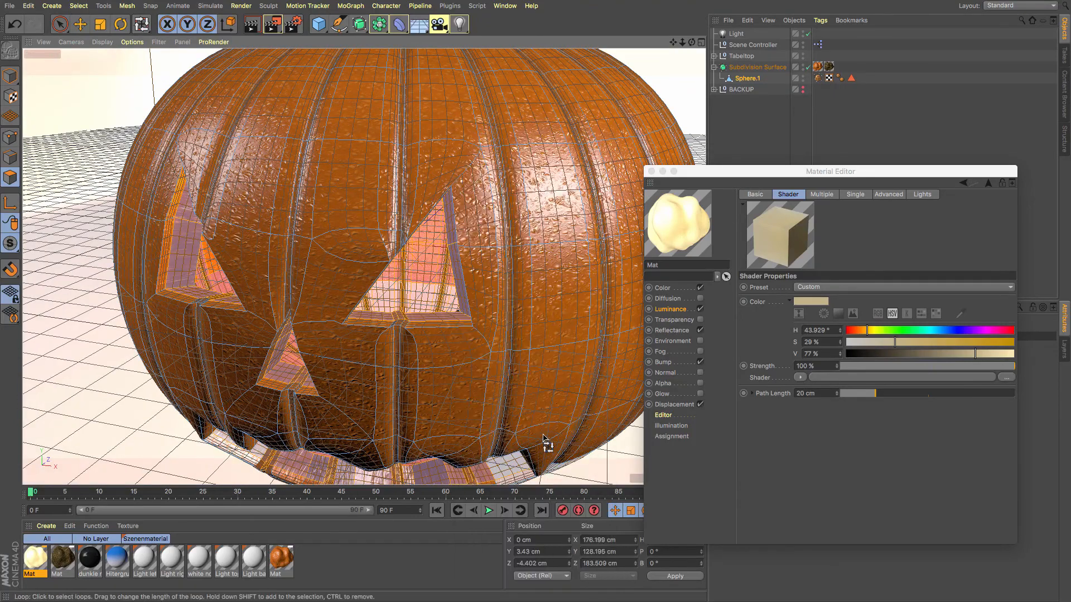
click(426, 393)
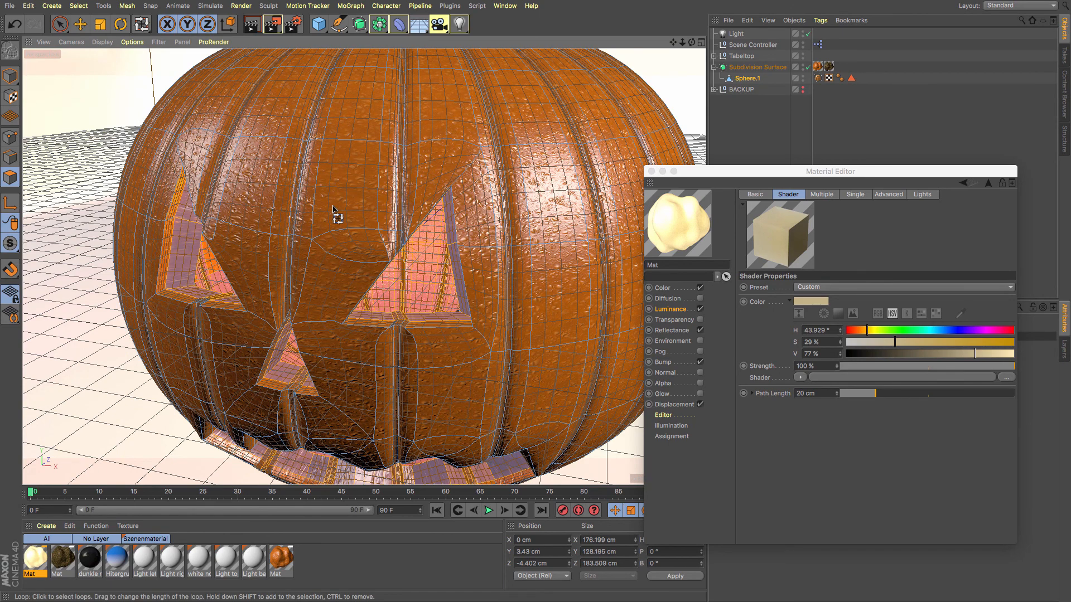
Select all polygons of Sphere.1, then align and reverse their normals
key(ctrl+a)
right_click(334, 211)
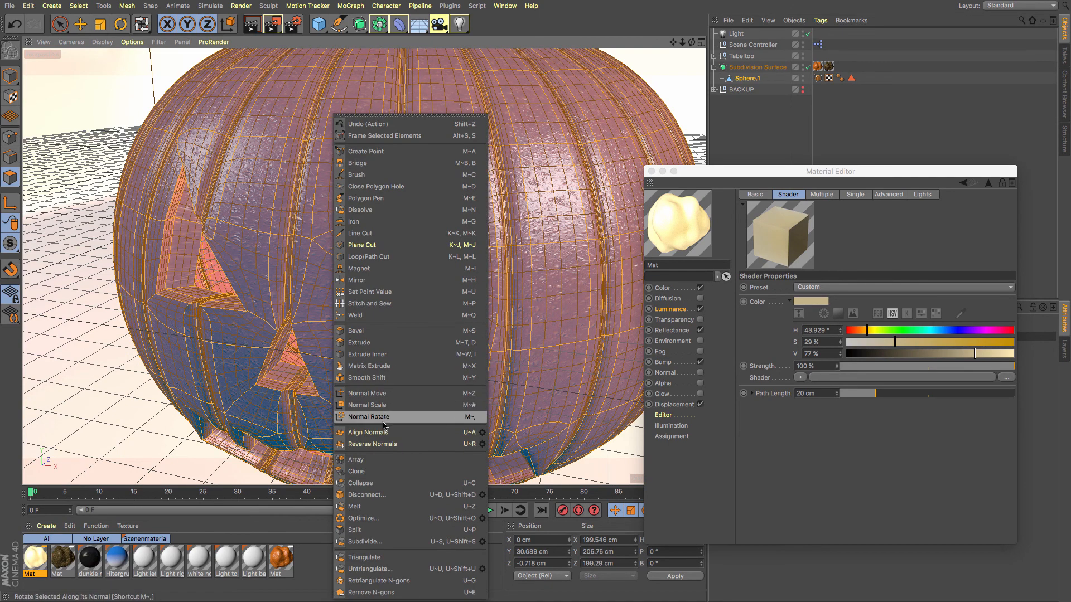
click(369, 432)
right_click(369, 377)
click(385, 444)
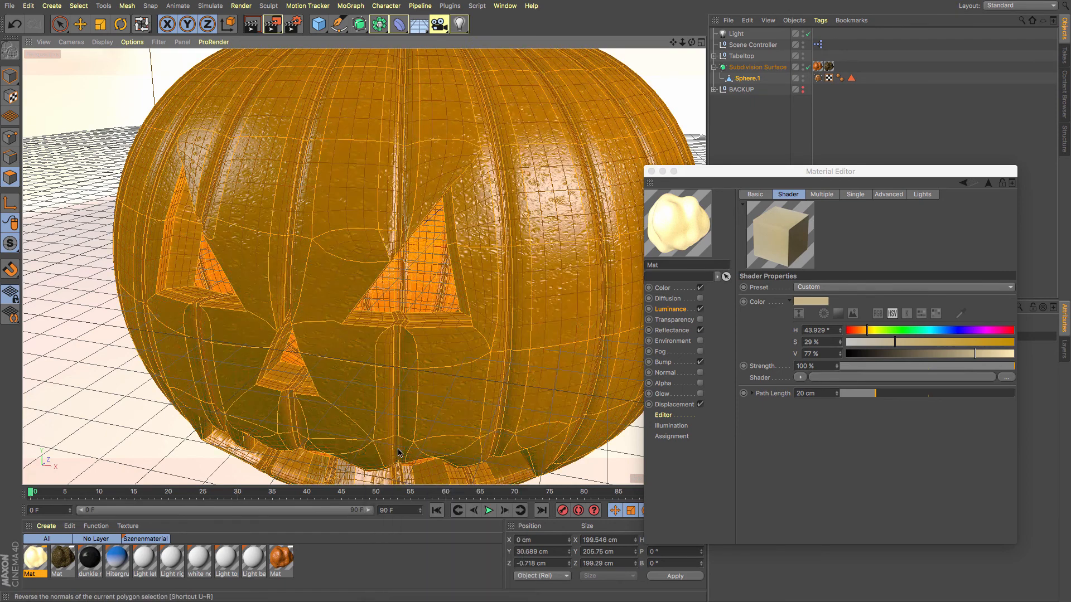
Reselect the pumpkin's inner wall on Sphere.1 with Loop Selection, picking polygon loops through the eye openings
key(u)
key(l)
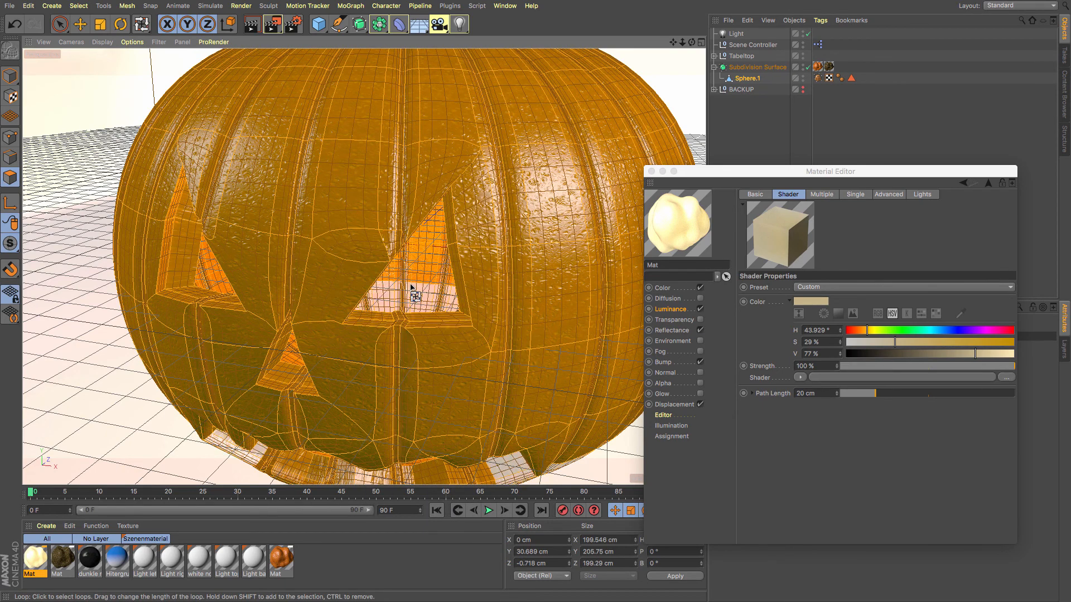
scroll(411, 288, down, 5)
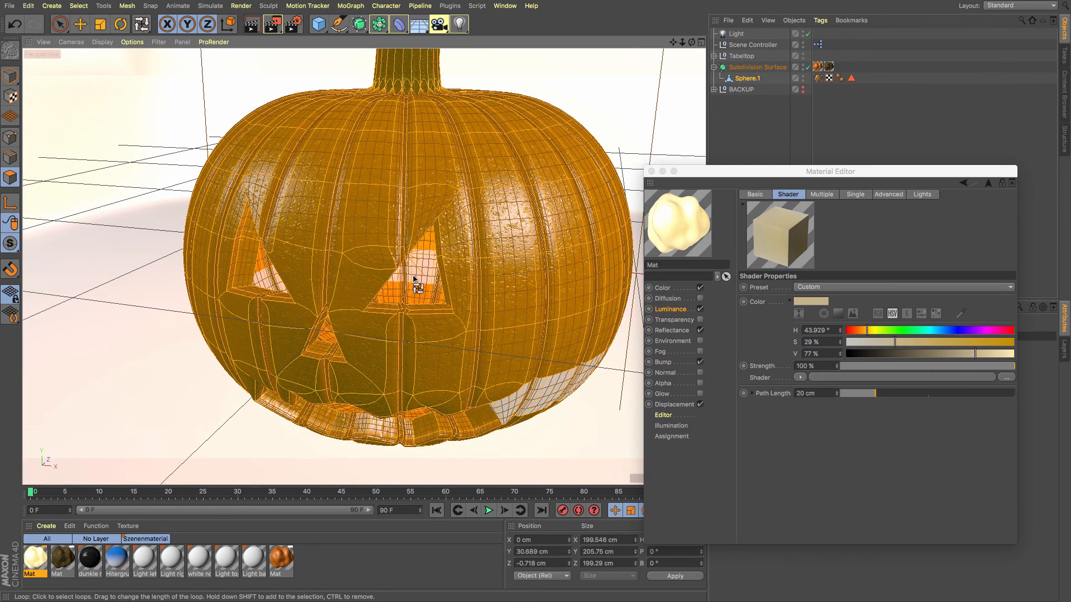
key(u)
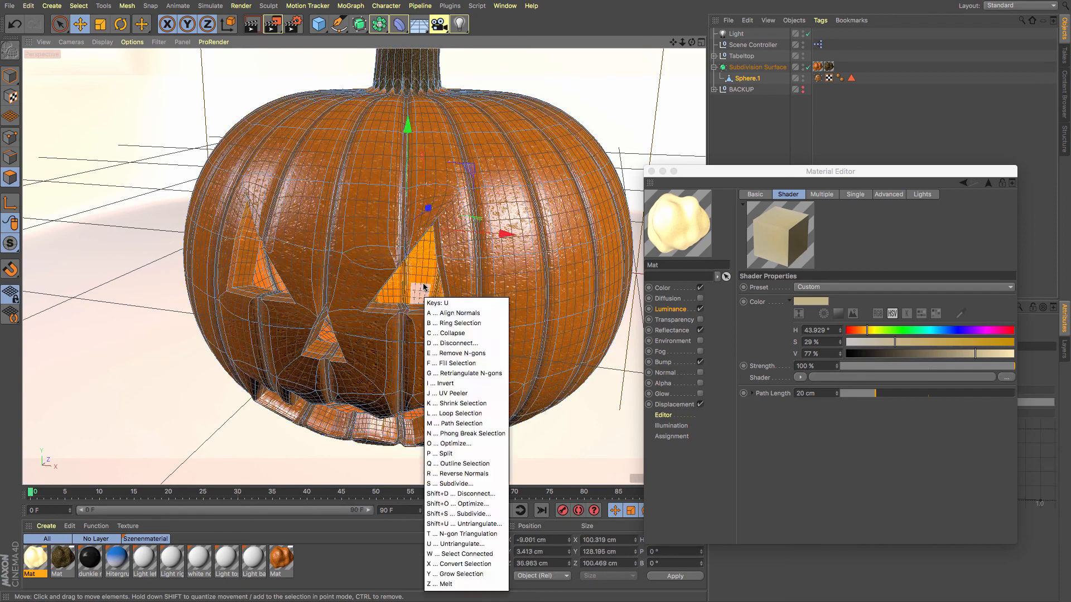
key(l)
alt+drag(501, 427, 480, 335)
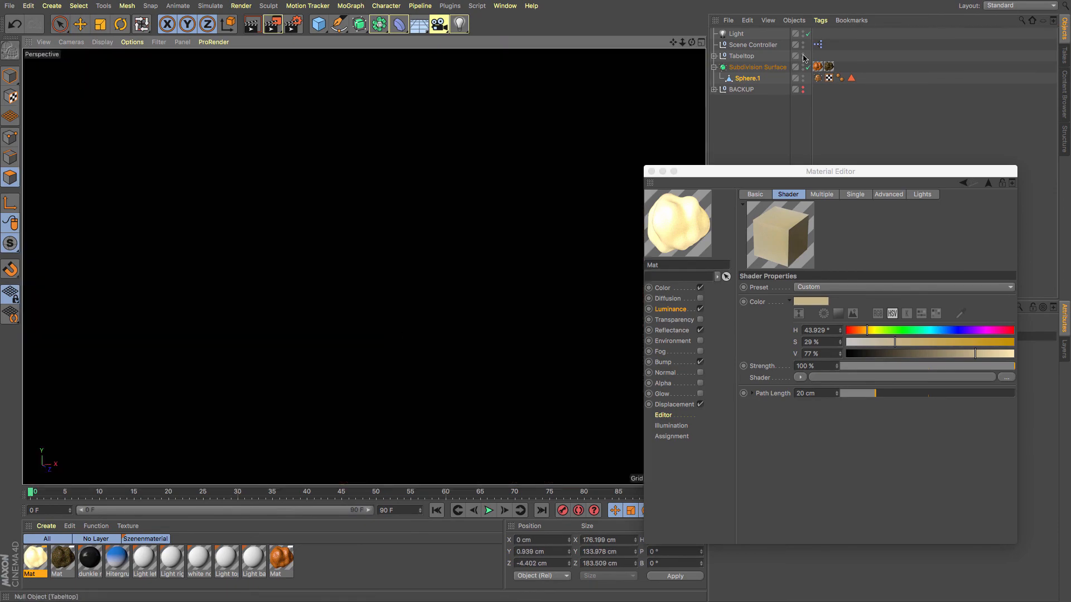
Hide the Tabeltop object and complete the polygon selection of the inner wall and the cut edges of the face
double_click(803, 54)
ctrl+click(426, 438)
mouse_move(357, 385)
alt+mouse_down()
mouse_move(430, 426)
mouse_move(357, 385)
alt+mouse_up()
alt+drag(357, 332, 310, 292)
drag(673, 44, 695, 60)
Store the selected inner polygons as a polygon selection tag and name it Inside
click(79, 5)
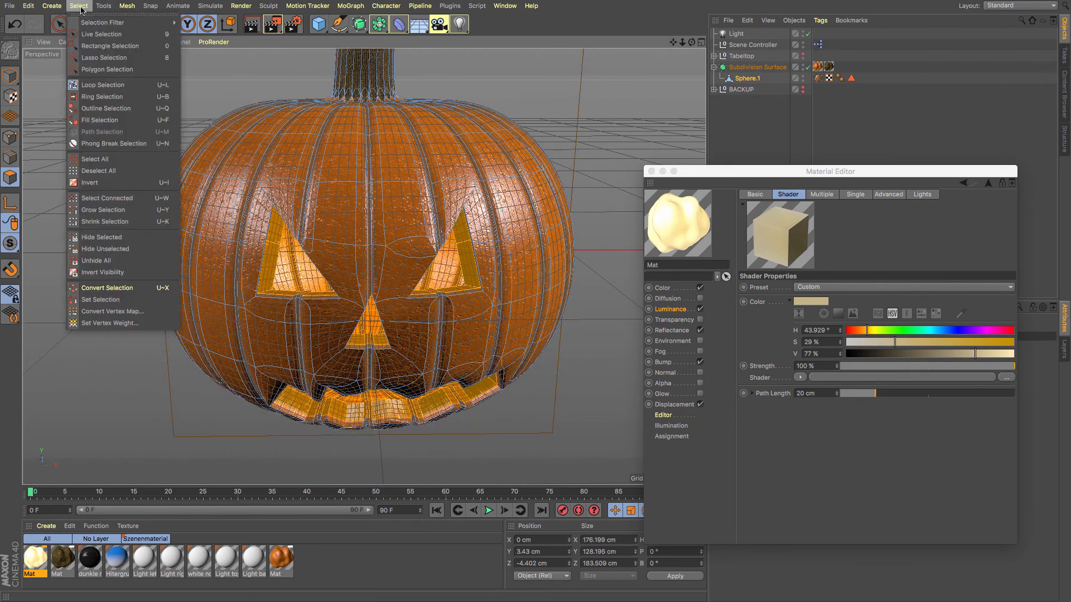
click(103, 300)
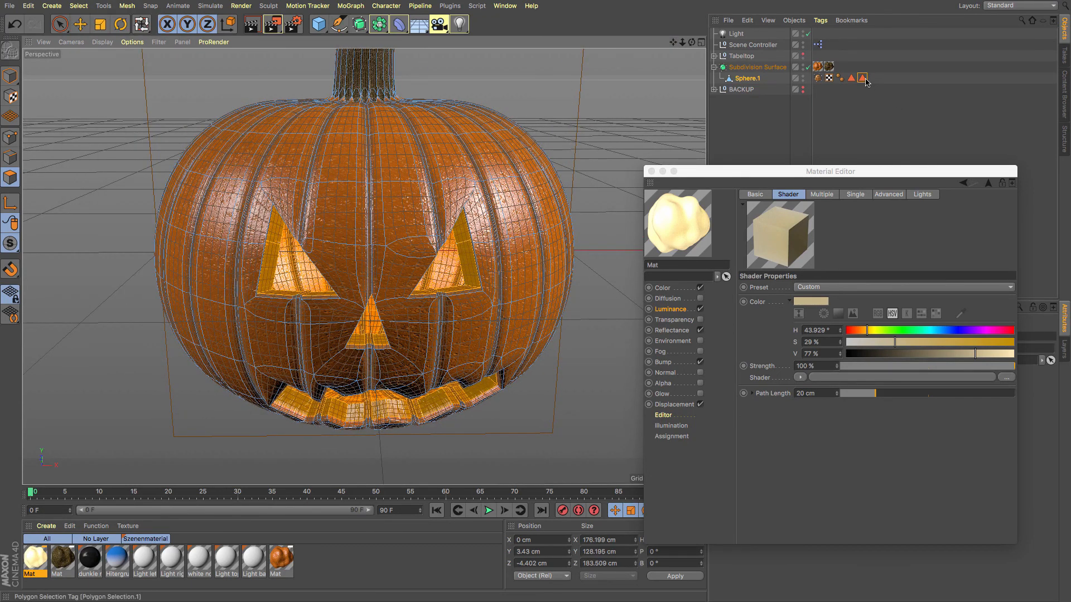
click(652, 172)
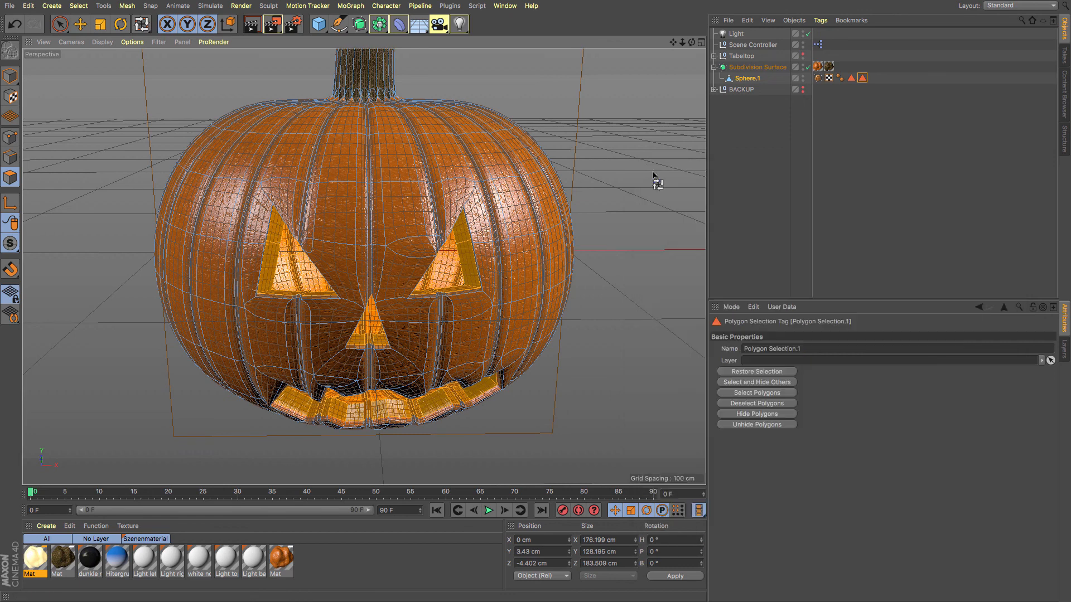
drag(801, 350, 538, 338)
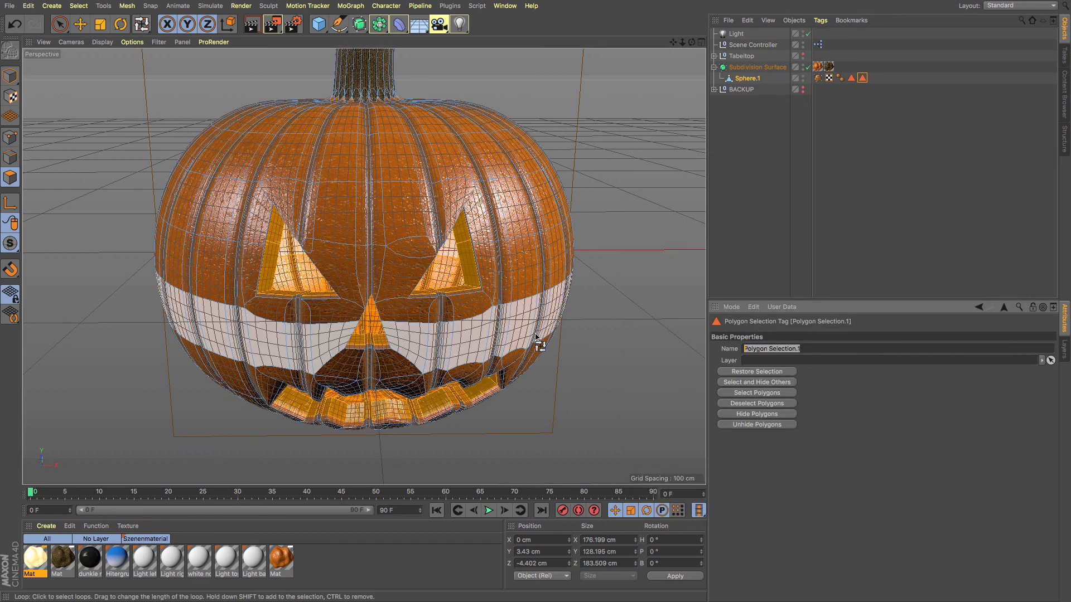
key(BackSpace)
key(Return)
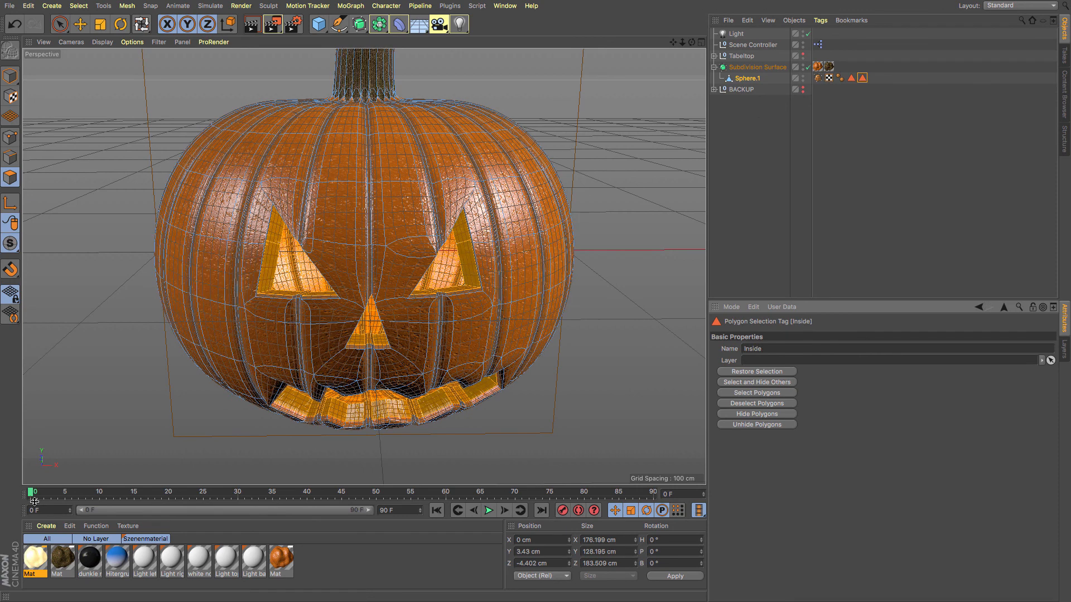
Apply the pale Mat material to the Subdivision Surface and restrict its texture tag to the Inside selection
drag(958, 12, 758, 67)
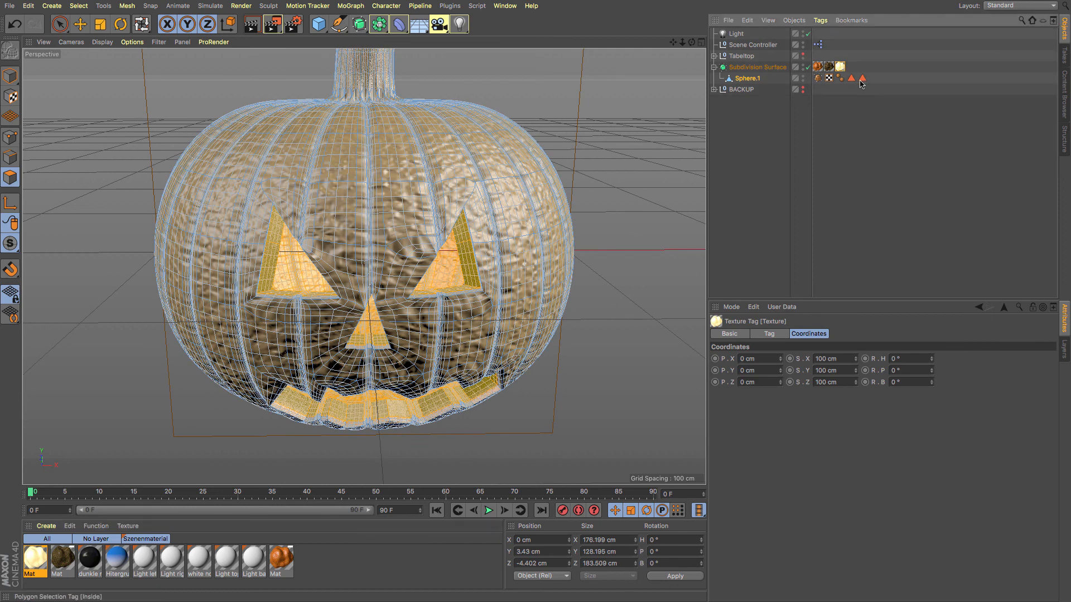
mouse_move(861, 78)
mouse_down()
mouse_move(861, 65)
mouse_move(863, 87)
mouse_up()
click(775, 335)
drag(861, 82, 807, 367)
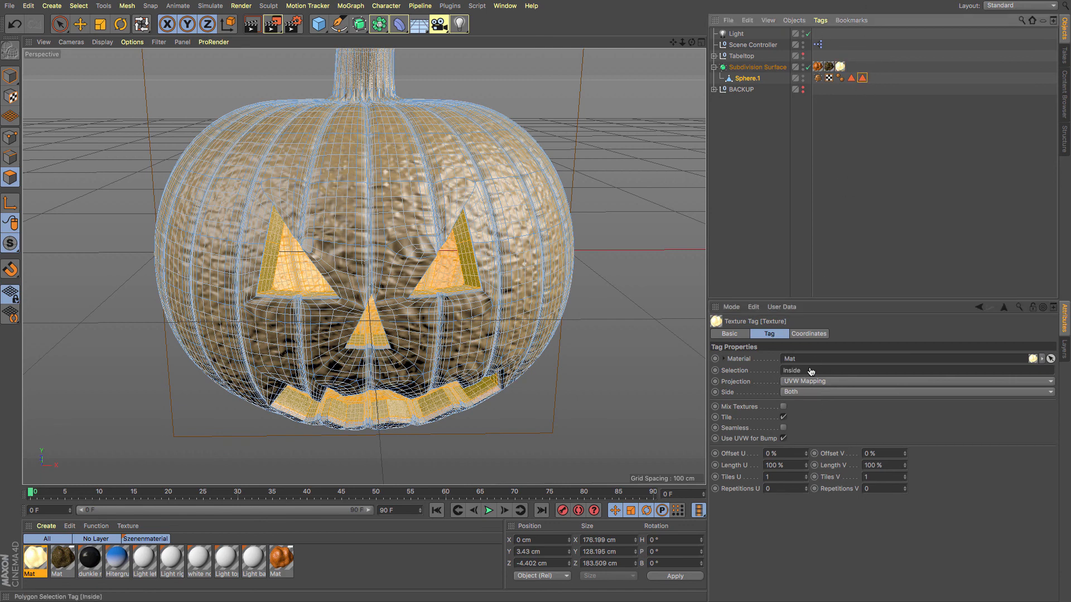
click(772, 201)
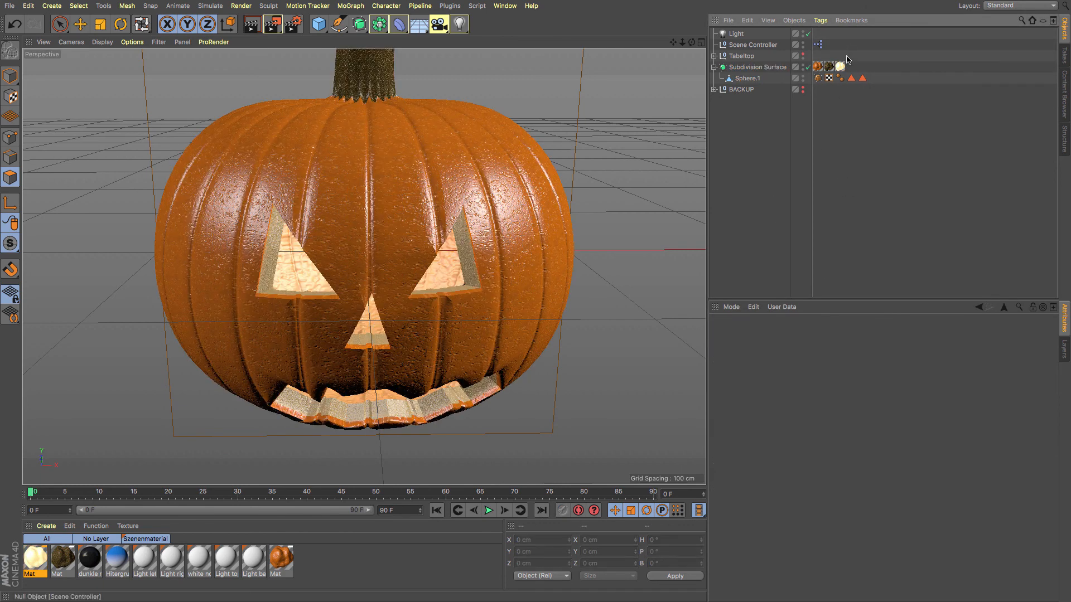
Set the pale material's texture tag scale to 10 cm in X, Y and Z
click(801, 334)
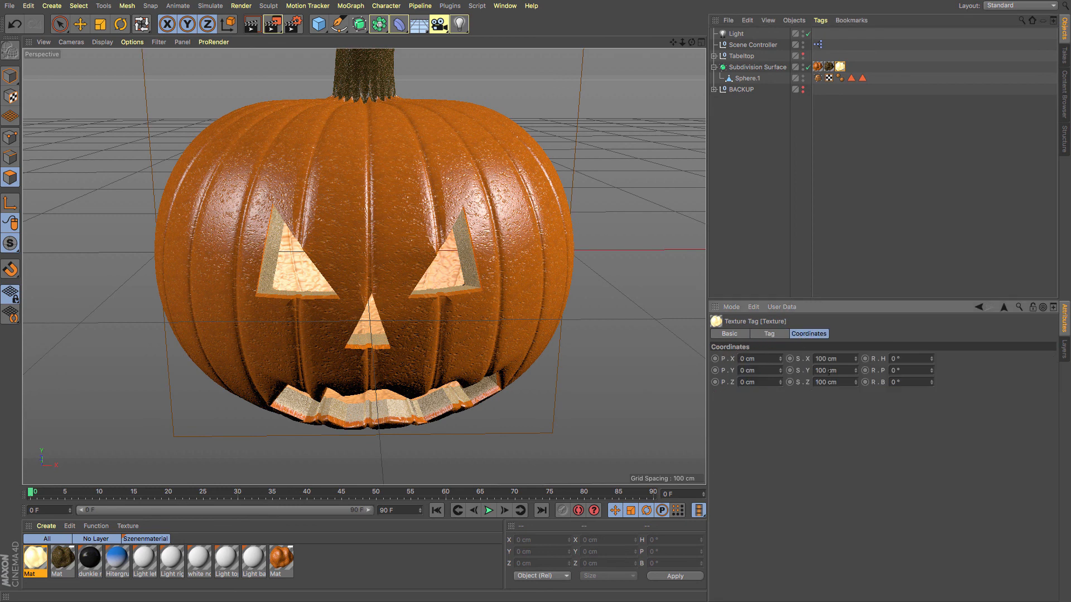
text(10)
key(Tab)
text(10)
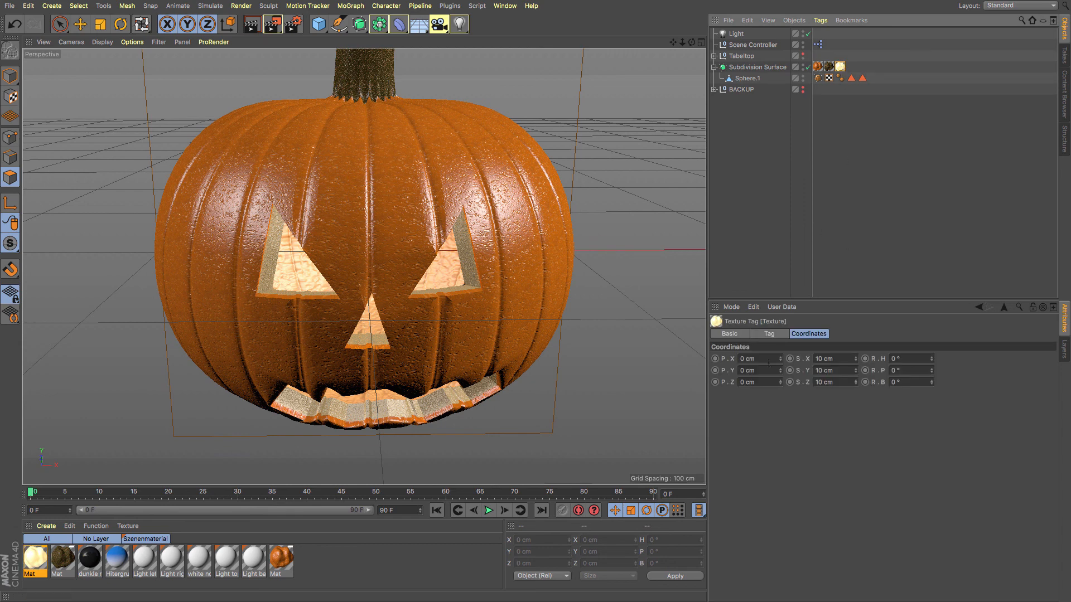
Set Length U and Length V of the pale material's texture tag to 5%
click(773, 334)
drag(785, 466, 718, 465)
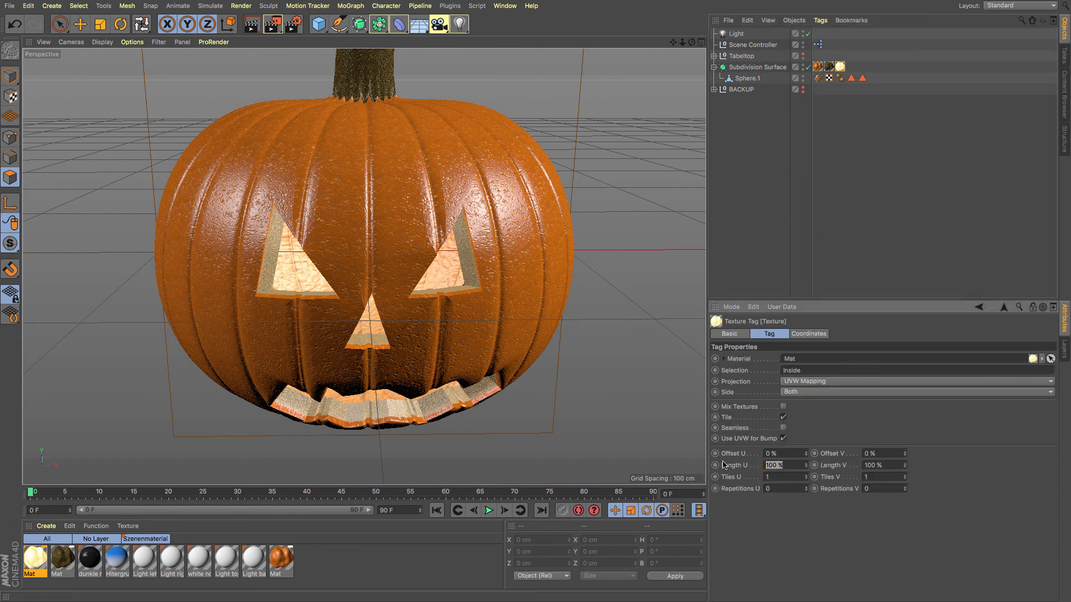
text(5)
key(Tab)
text(5)
key(Return)
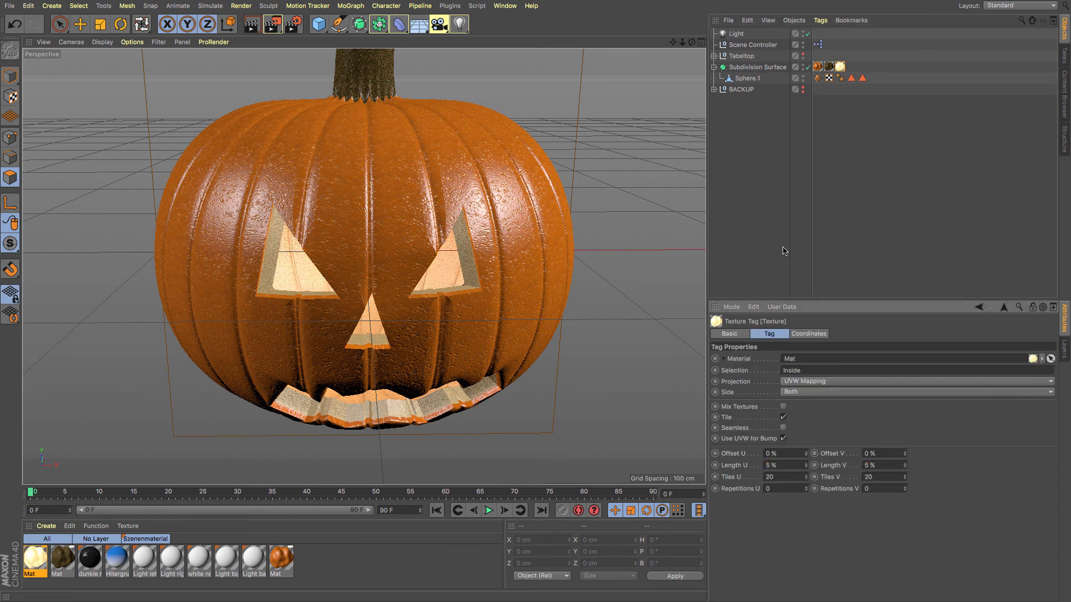
Show the Tabeltop object again and render the pumpkin to the Picture Viewer, comparing it with the previous render
drag(691, 42, 672, 48)
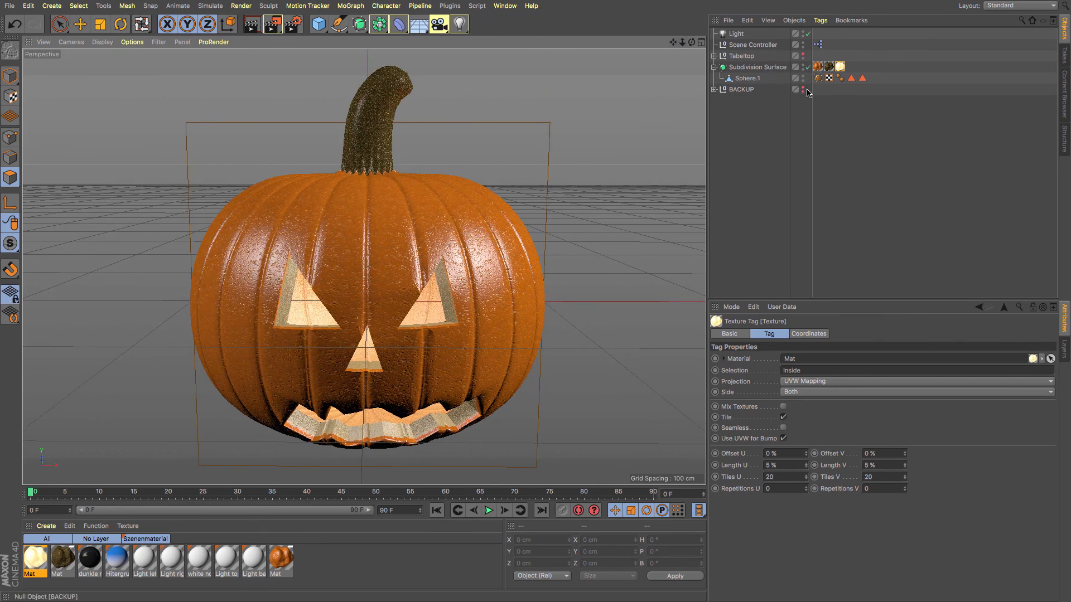
click(802, 56)
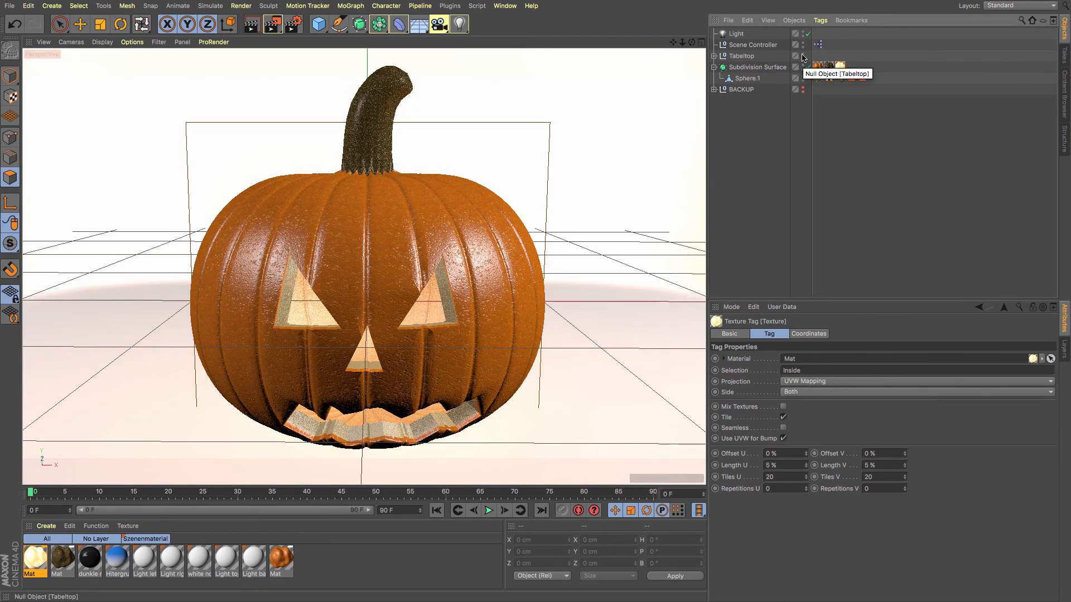
click(273, 26)
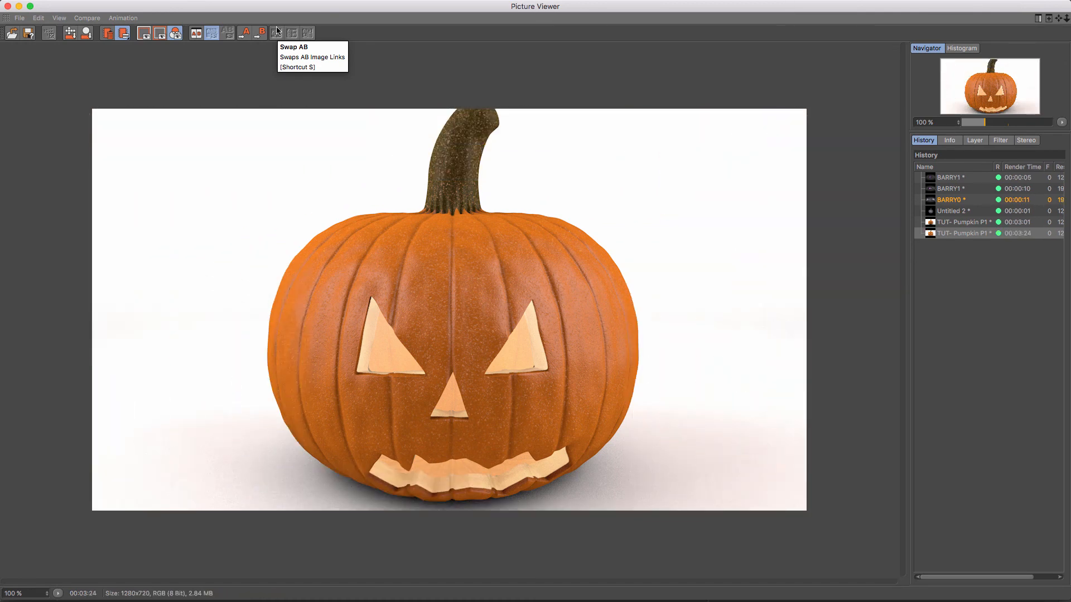
click(980, 223)
click(974, 235)
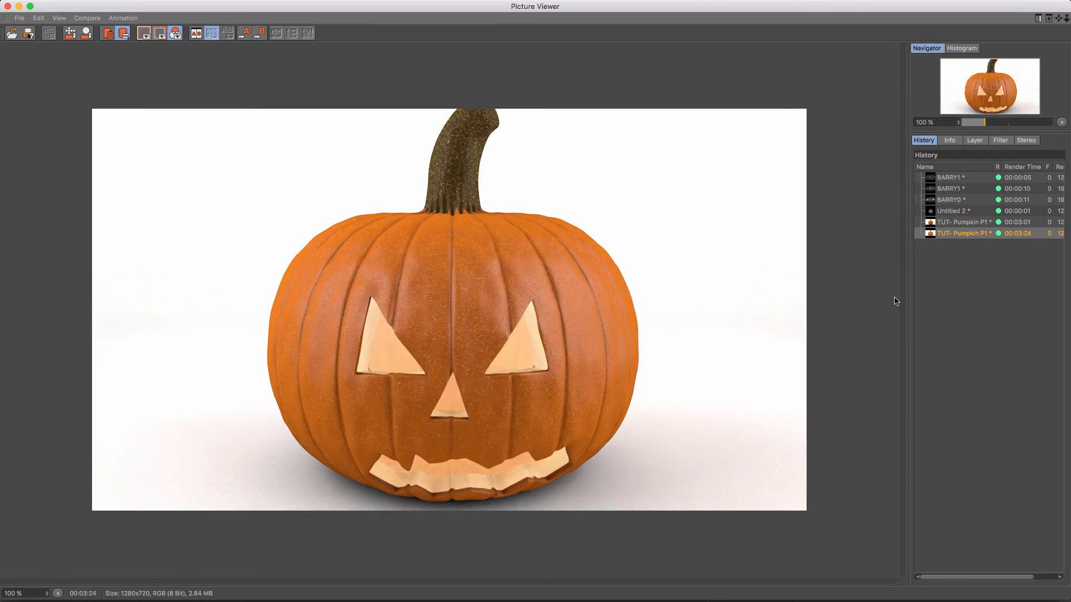